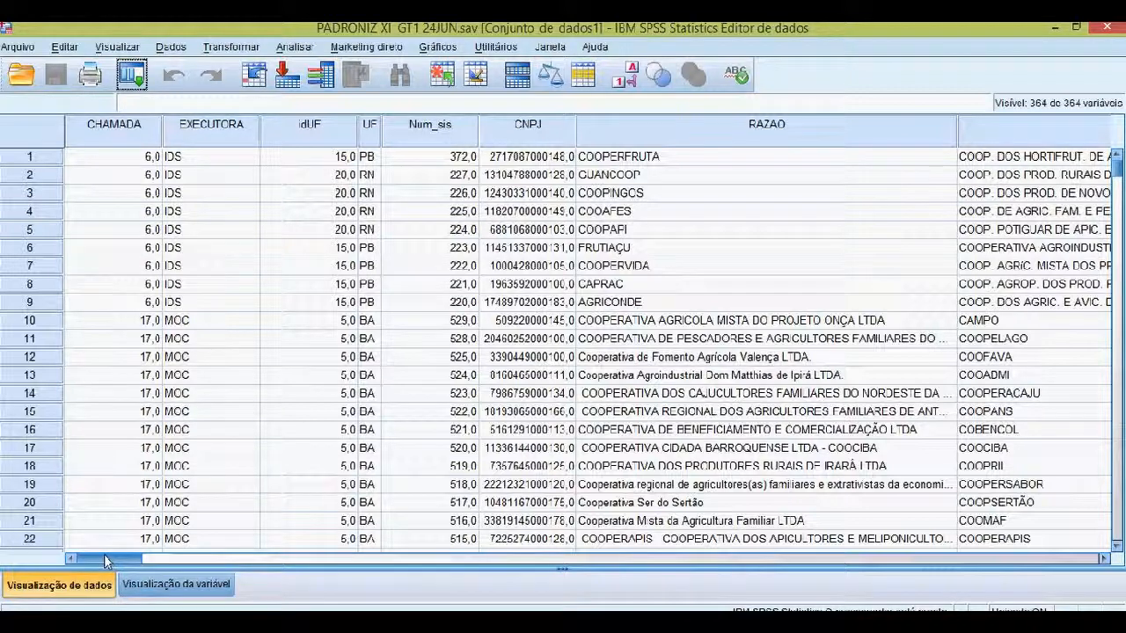
Step: Start an optimal scaling analysis with all variables multiple nominal and one set, opening the multiple correspondence analysis definition
mouse_move(1116, 179)
left_mouse_down()
mouse_move(1119, 527)
mouse_move(1117, 160)
left_mouse_up()
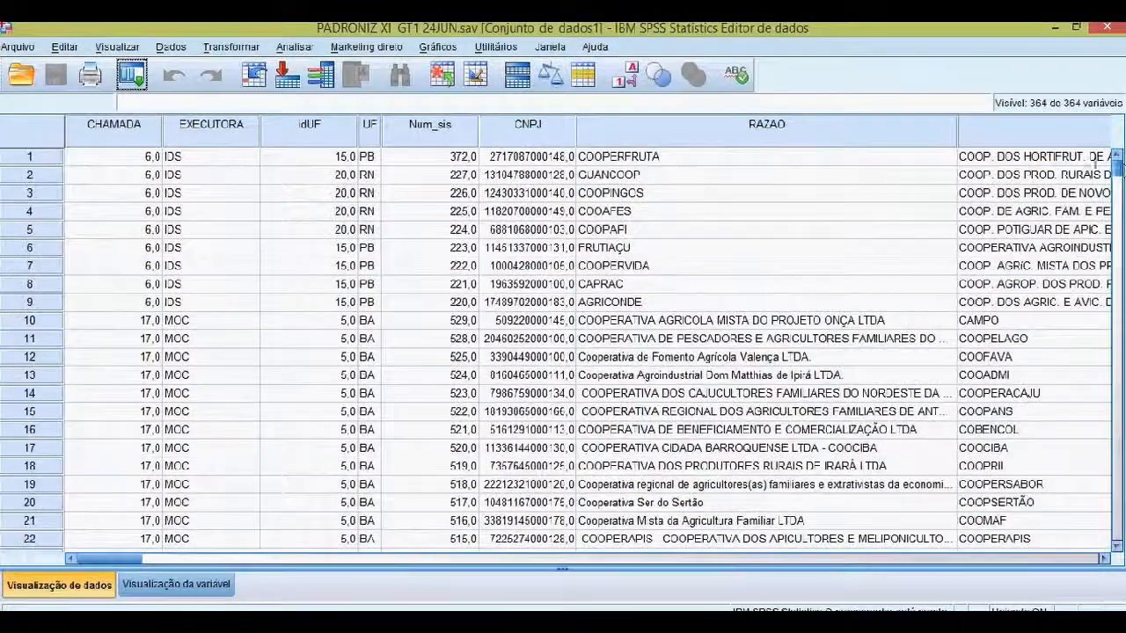
left_click(295, 48)
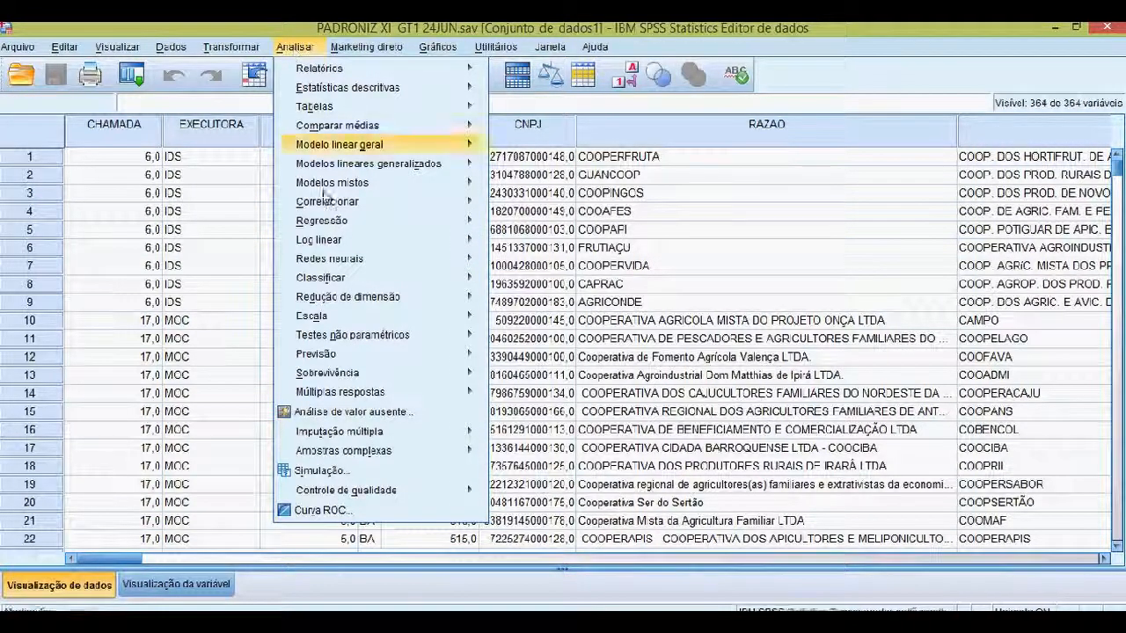
mouse_move(357, 302)
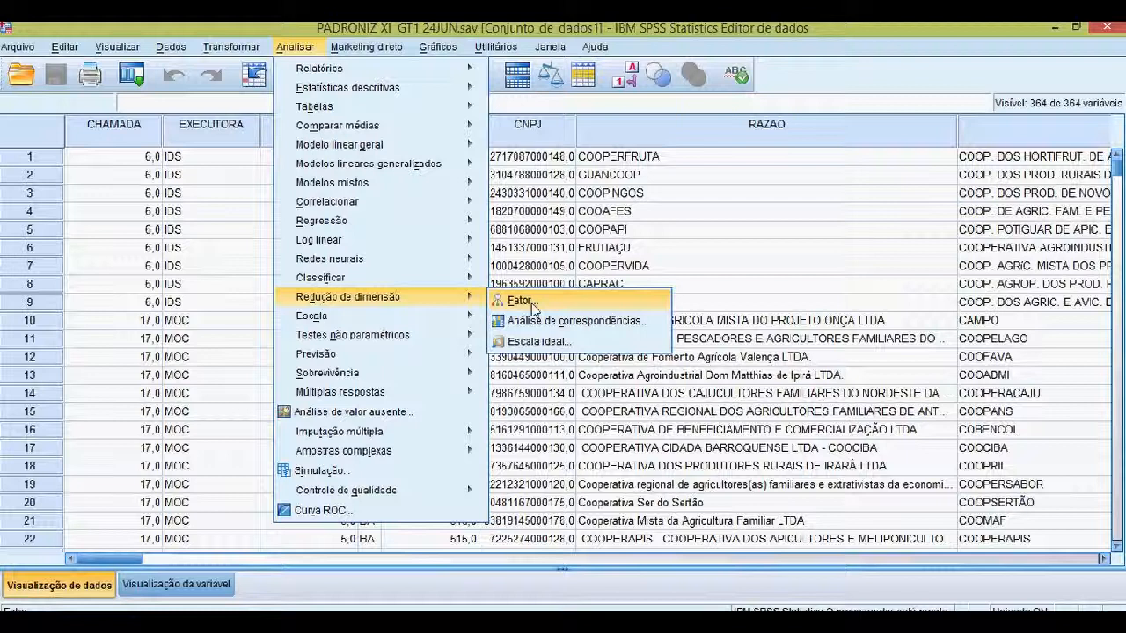
left_click(538, 342)
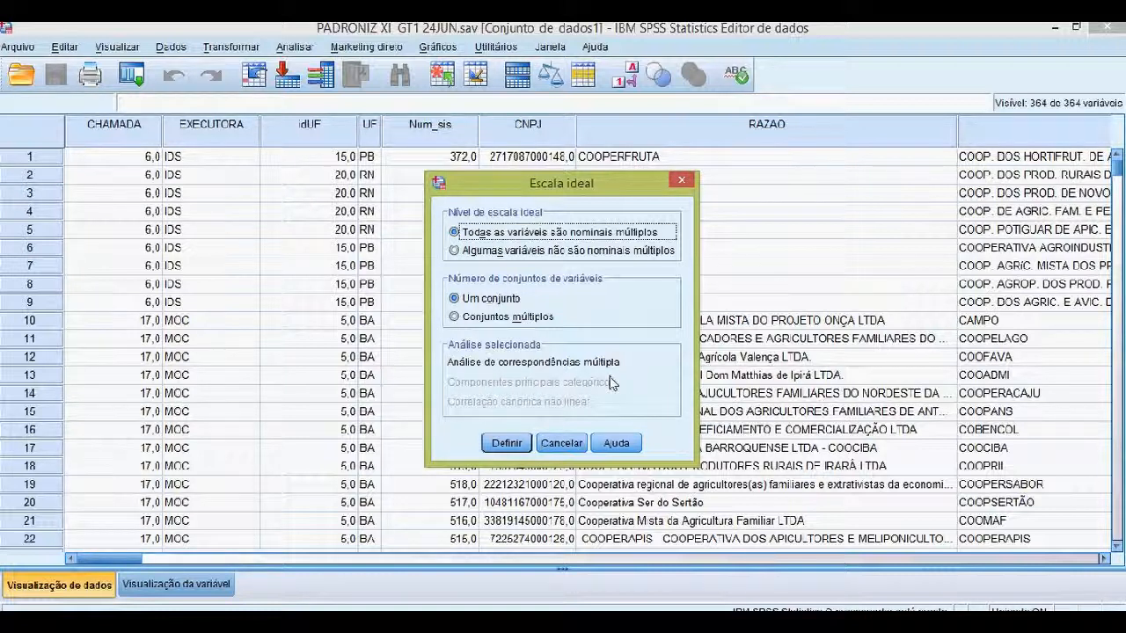
left_click(505, 444)
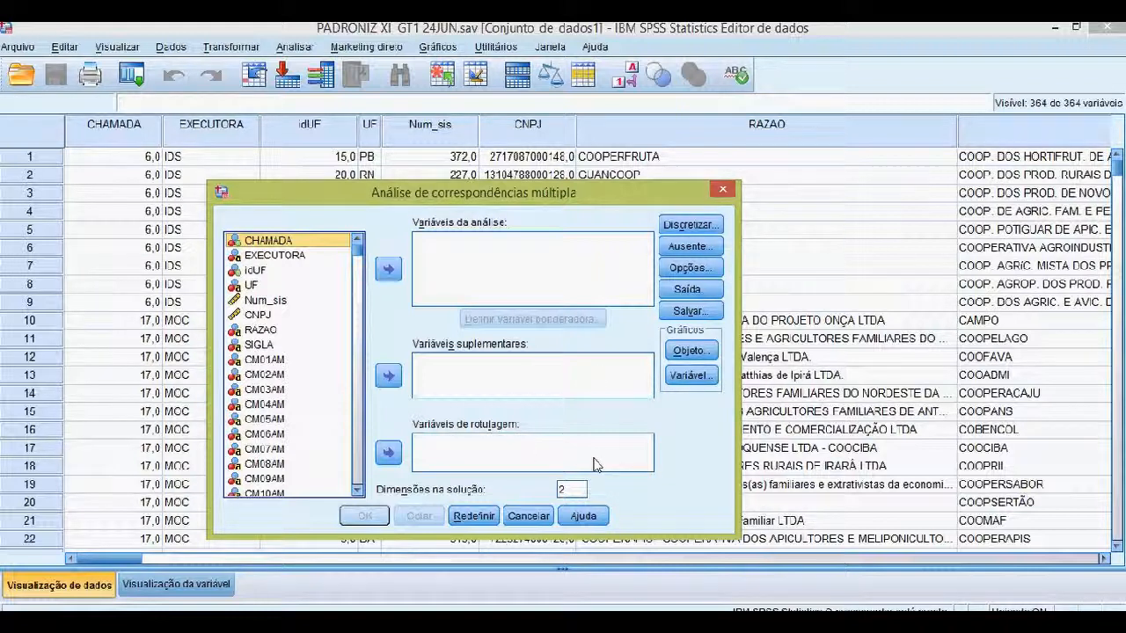
Step: Add the variables CM01AM through CM21EC to the analysis variables of the multiple correspondence analysis
left_click(271, 362)
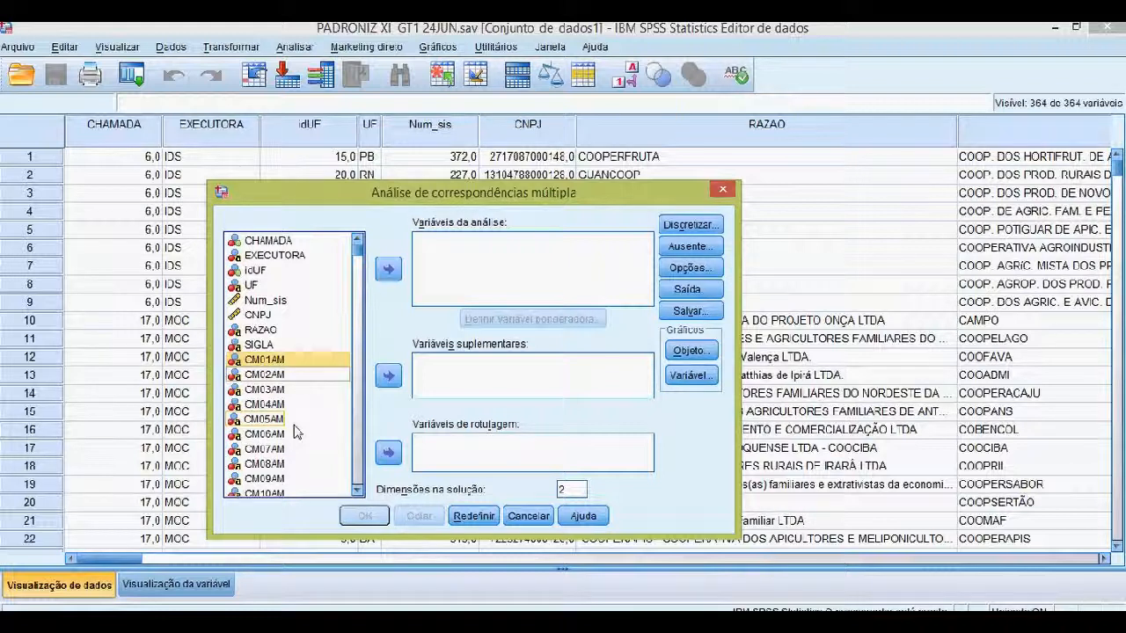
key("shift+Down")
key("shift+Down")
key("shift+Down")
key("shift+Down")
key("shift+Down")
key("shift+Down")
key("shift+Down")
key("shift+Down")
key("shift+Down")
key("shift+Down")
key("shift+Down")
key("shift+Down")
key("shift+Down")
key("shift+Down")
key("shift+Down")
key("shift+Down")
key("shift+Down")
key("shift+Down")
key("shift+Down")
key("shift+Down")
key("shift+Down")
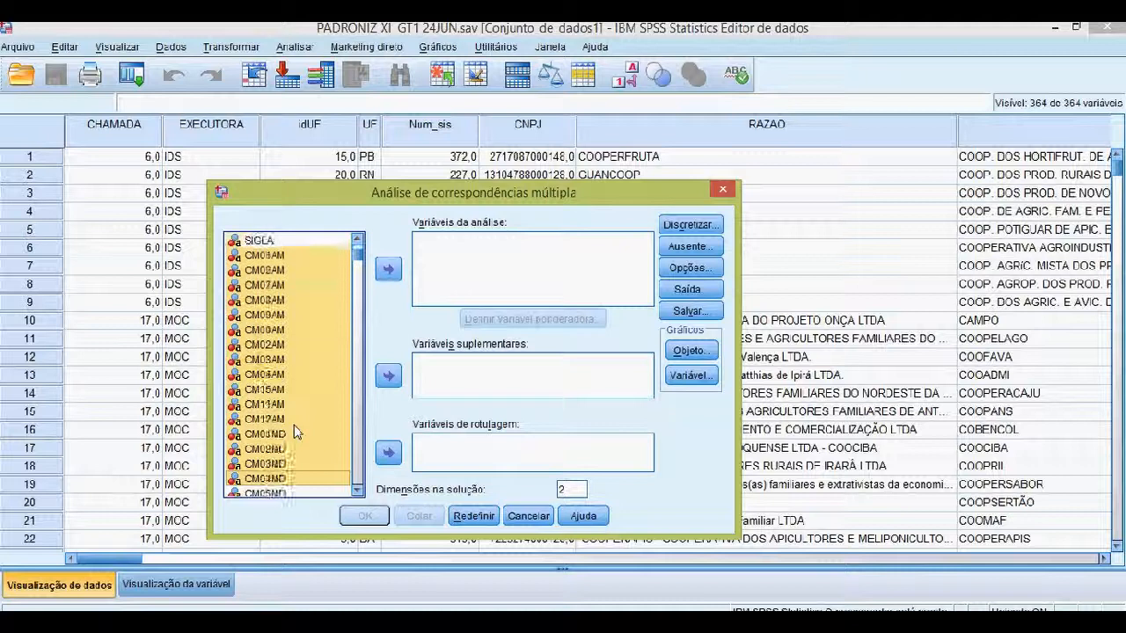
key("shift+Down")
key("shift+Down")
key("shift+Down")
key("shift+Down")
key("shift+Down")
key("shift+Down")
key("shift+Down")
key("shift+Down")
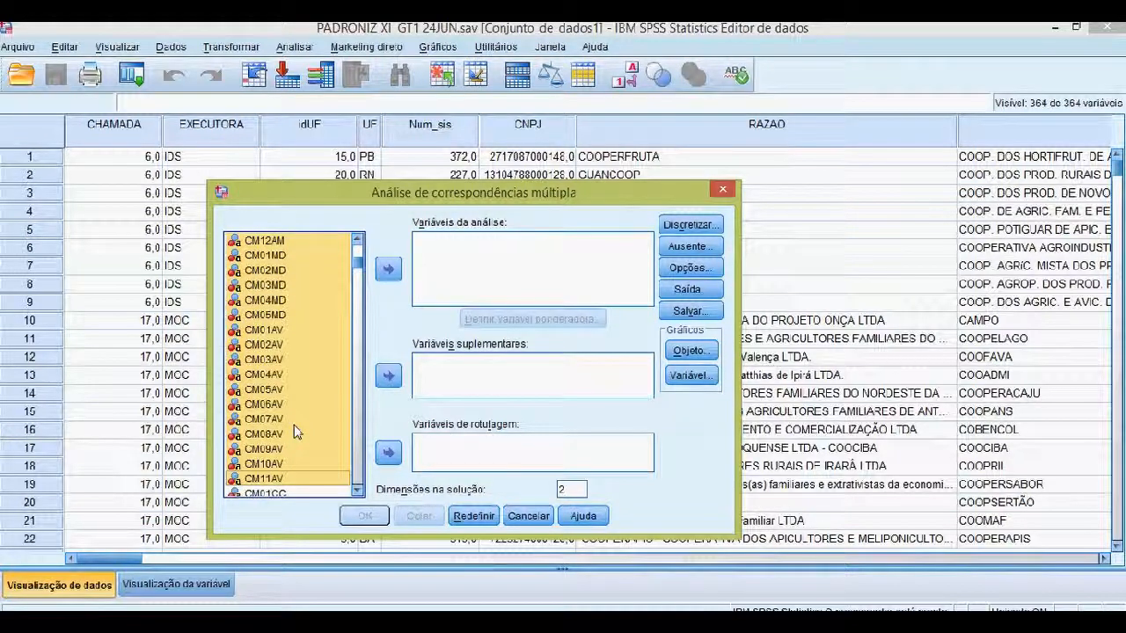
key("shift+Down")
key("shift+Down")
key("shift+Down")
key("shift+Down")
key("shift+Down")
key("shift+Down")
key("shift+Down")
key("shift+Down")
key("shift+Down")
key("shift+Down")
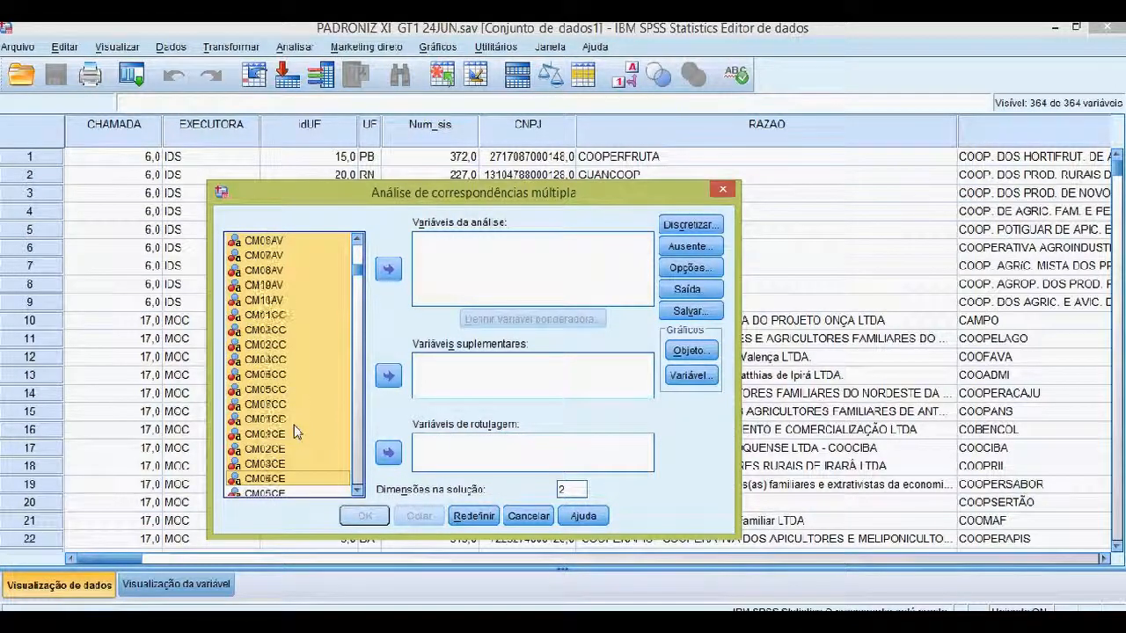
key("shift+Down")
key("shift+Down")
key("shift+Down")
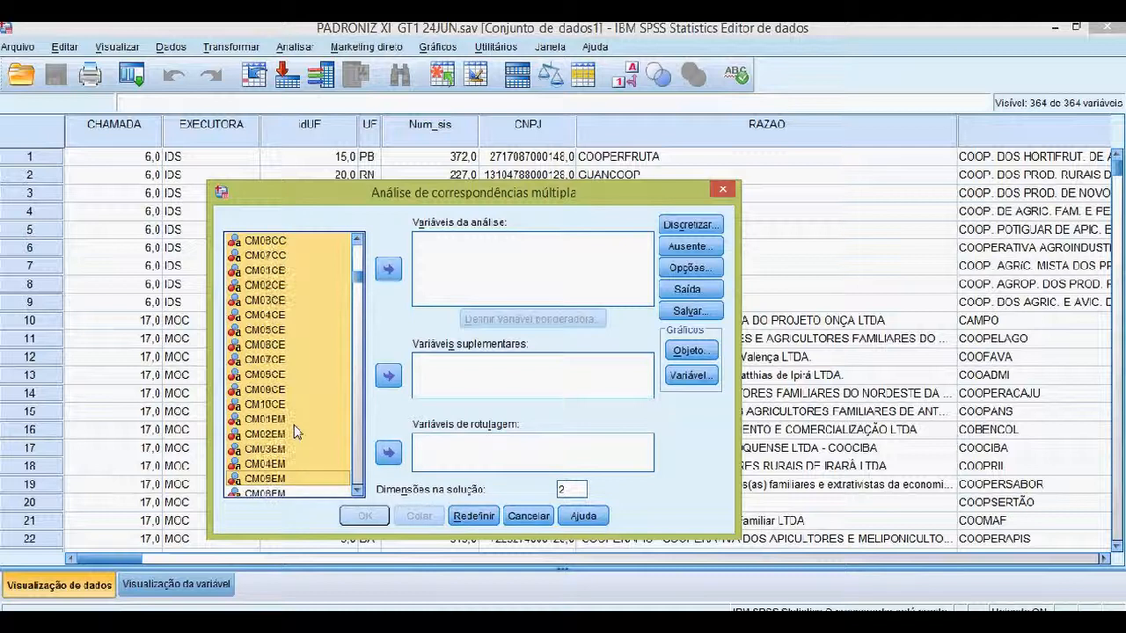
key("shift+Down")
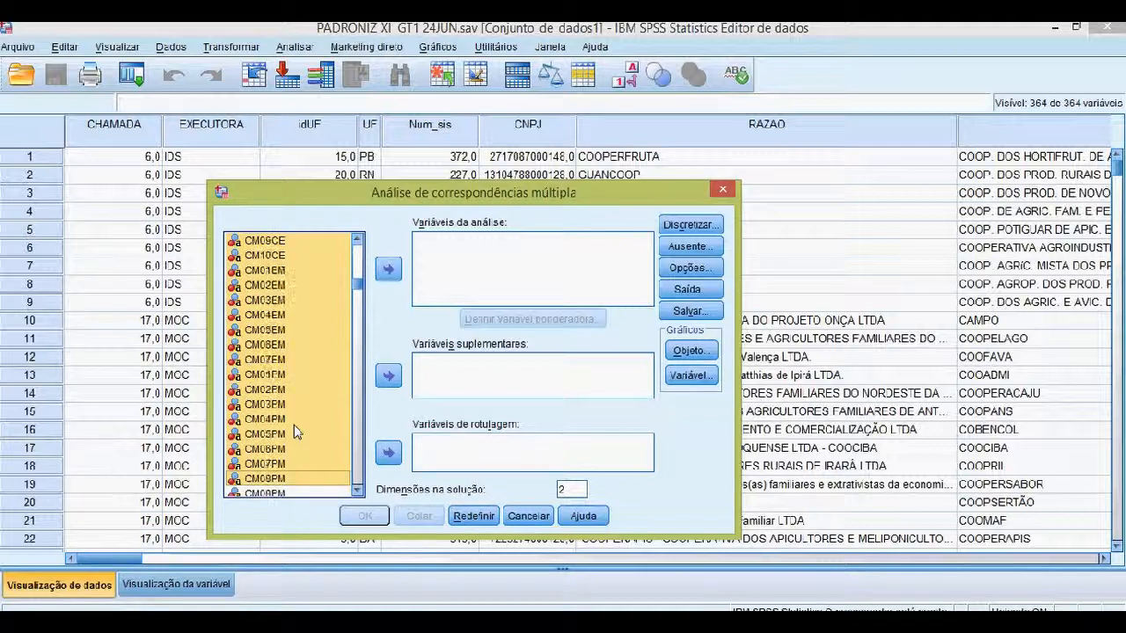
key("shift+Down")
key("shift+Down")
key("shift+Down")
key("shift+Down")
key("shift+Down")
key("shift+Down")
key("shift+Down")
key("shift+Down")
key("shift+Down")
key("shift+Down")
key("shift+Down")
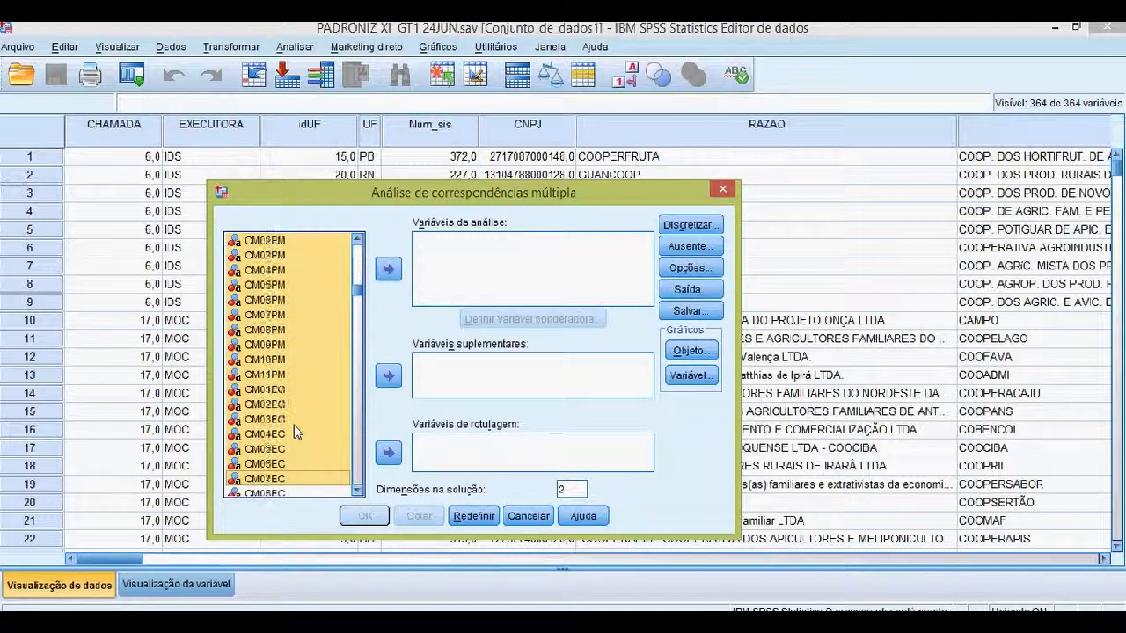
key("shift+Down")
key("shift+Down")
key("shift+Down")
key("shift+Down")
key("shift+Down")
key("shift+Down")
key("shift+Down")
key("shift+Down")
key("shift+Down")
key("shift+Down")
key("shift+Down")
key("shift+Down")
key("shift+Down")
key("shift+Down")
key("shift+Down")
key("shift+Down")
key("shift+Down")
key("shift+Down")
key("shift+Down")
key("shift+Down")
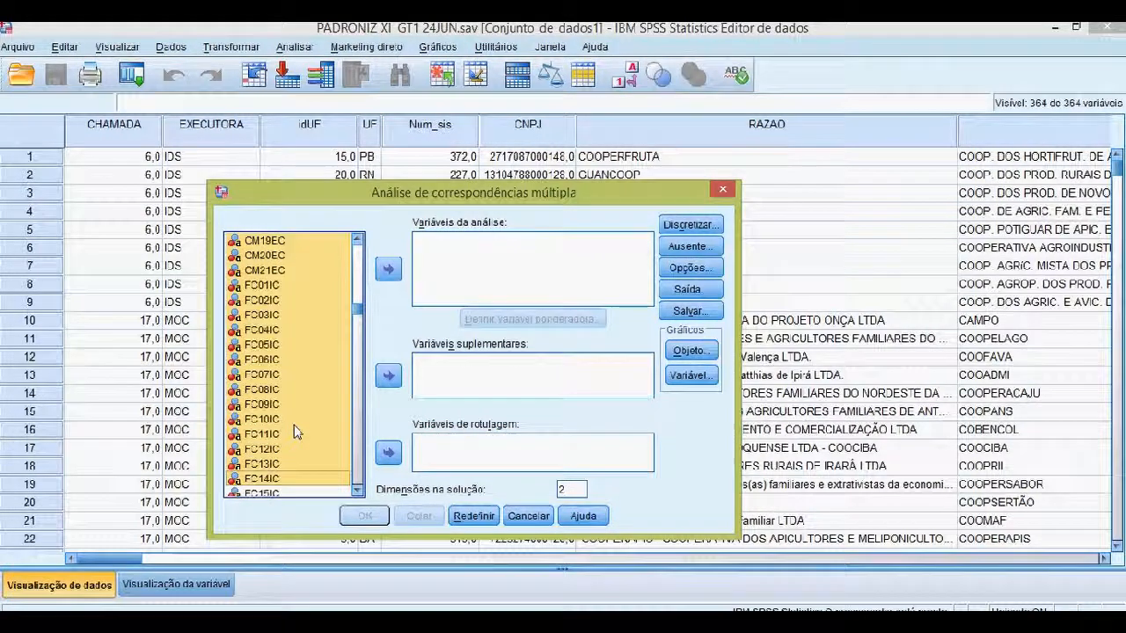
key("shift+Up")
key("shift+Up")
key("shift+Up")
key("shift+Up")
key("shift+Up")
key("shift+Up")
key("shift+Up")
key("shift+Up")
key("shift+Up")
key("shift+Up")
key("shift+Up")
key("shift+Up")
key("shift+Up")
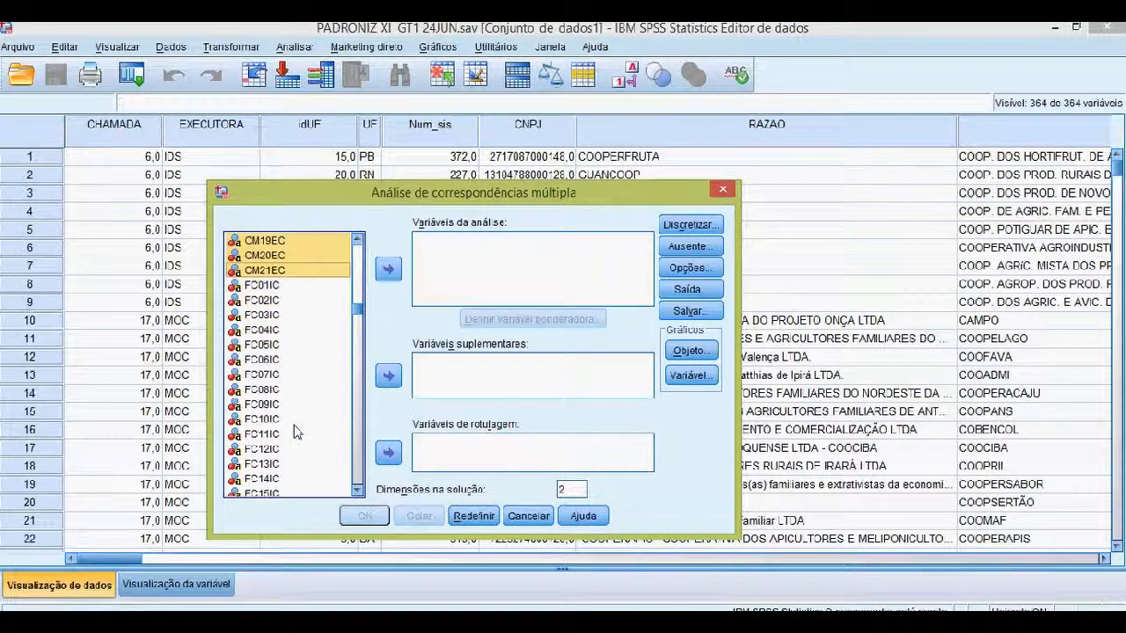
left_click(388, 268)
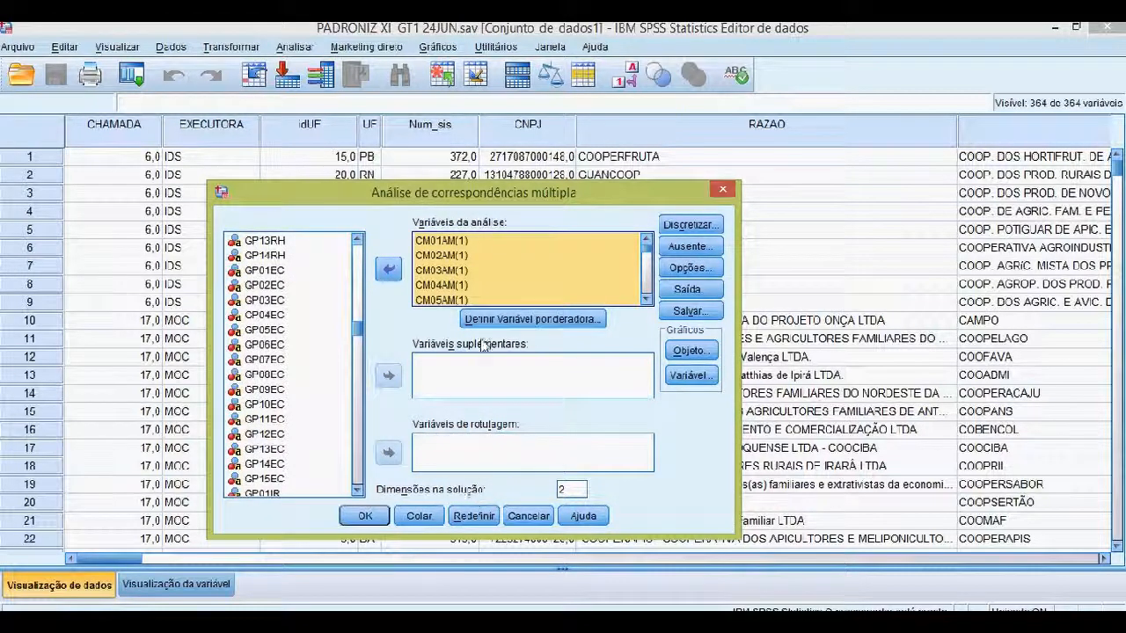
scroll(466, 264, "down", 10)
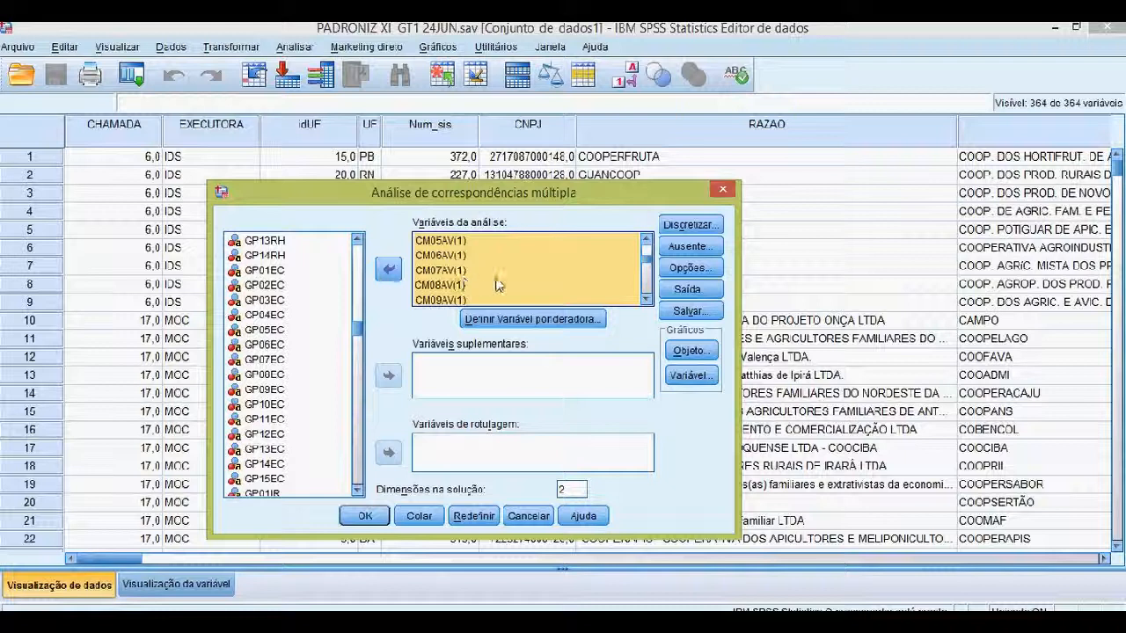
Step: Review the discretization, missing value and general option settings of the analysis without changing them
left_click(692, 226)
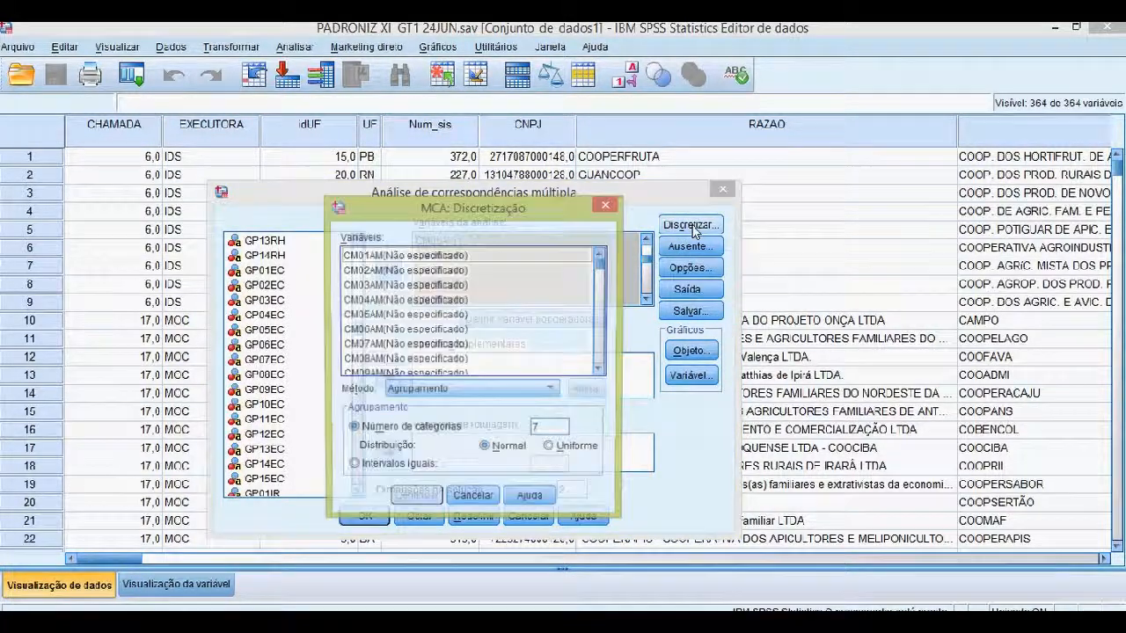
left_click(606, 205)
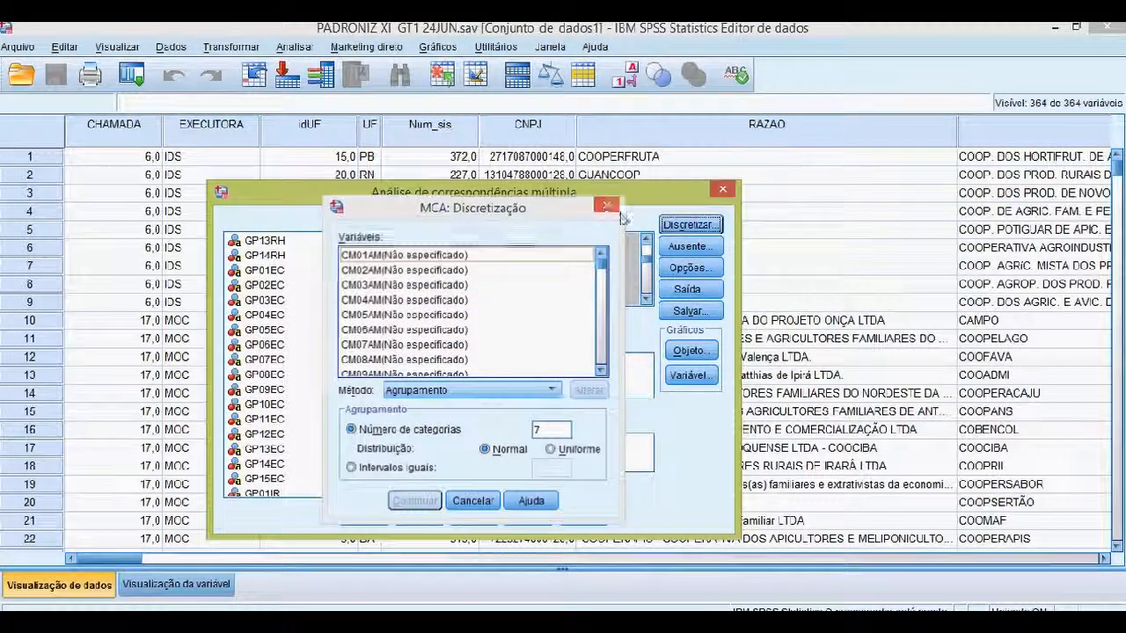
left_click(690, 248)
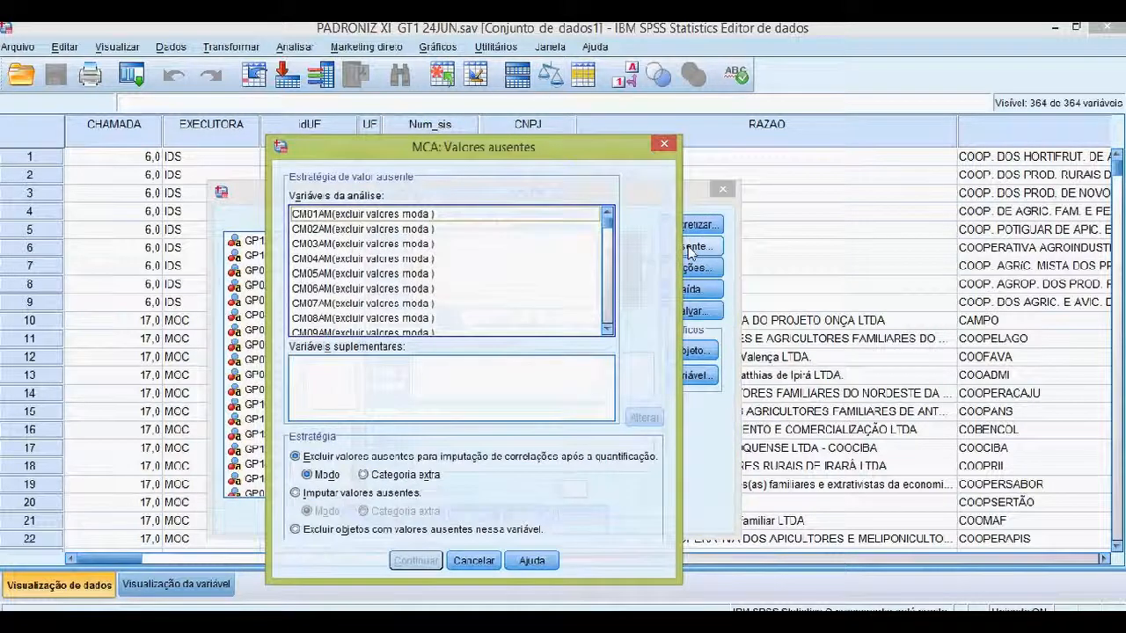
left_click(665, 146)
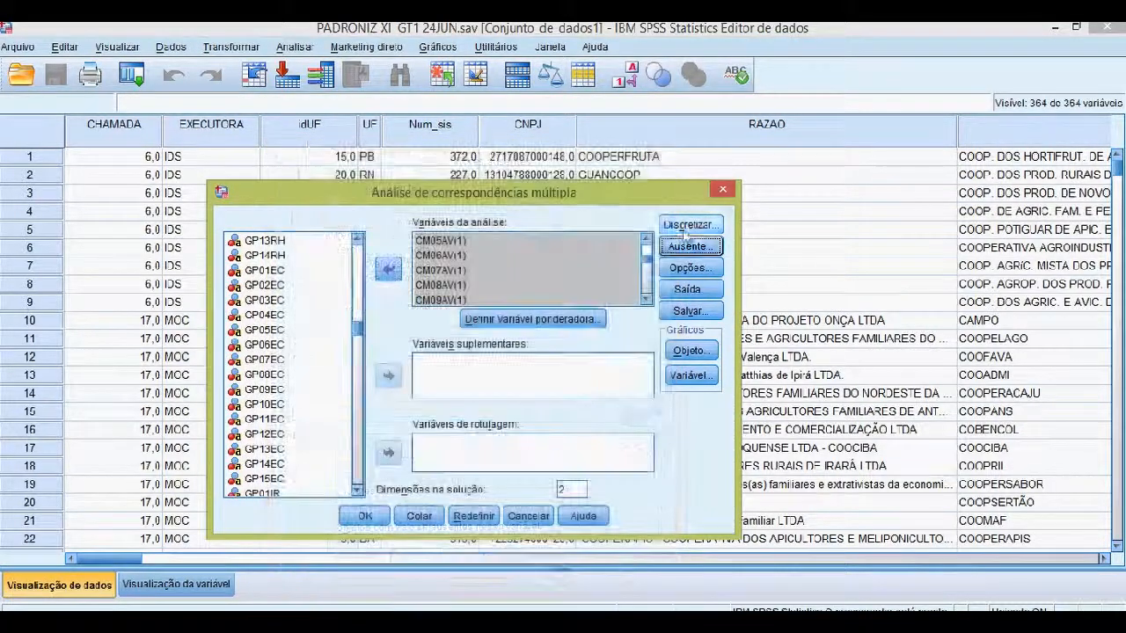
left_click(699, 267)
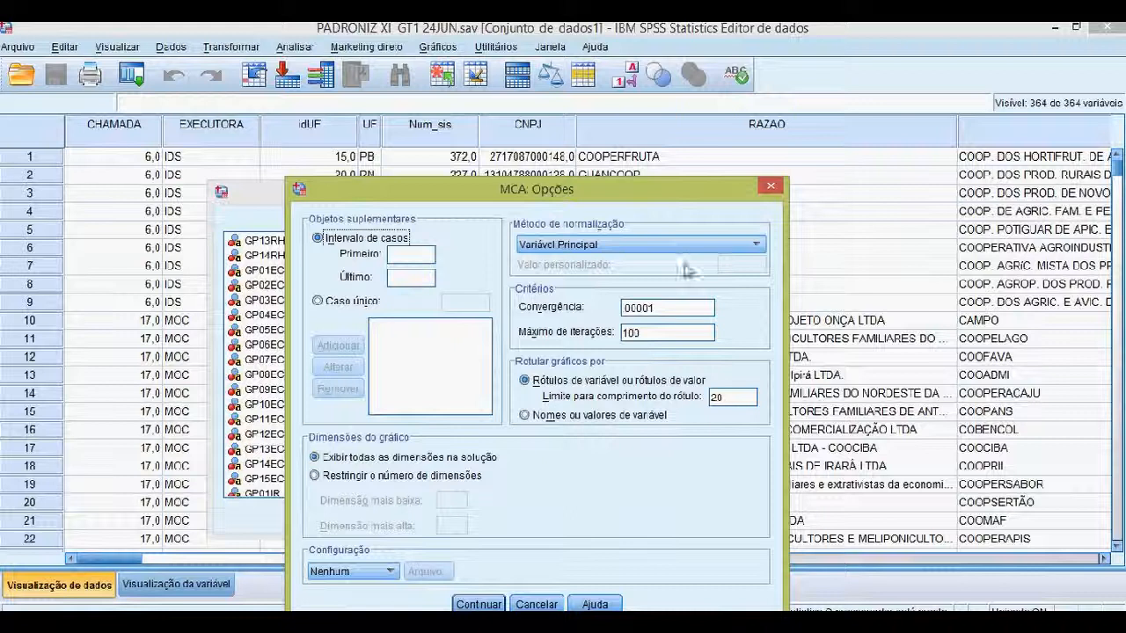
left_click(768, 189)
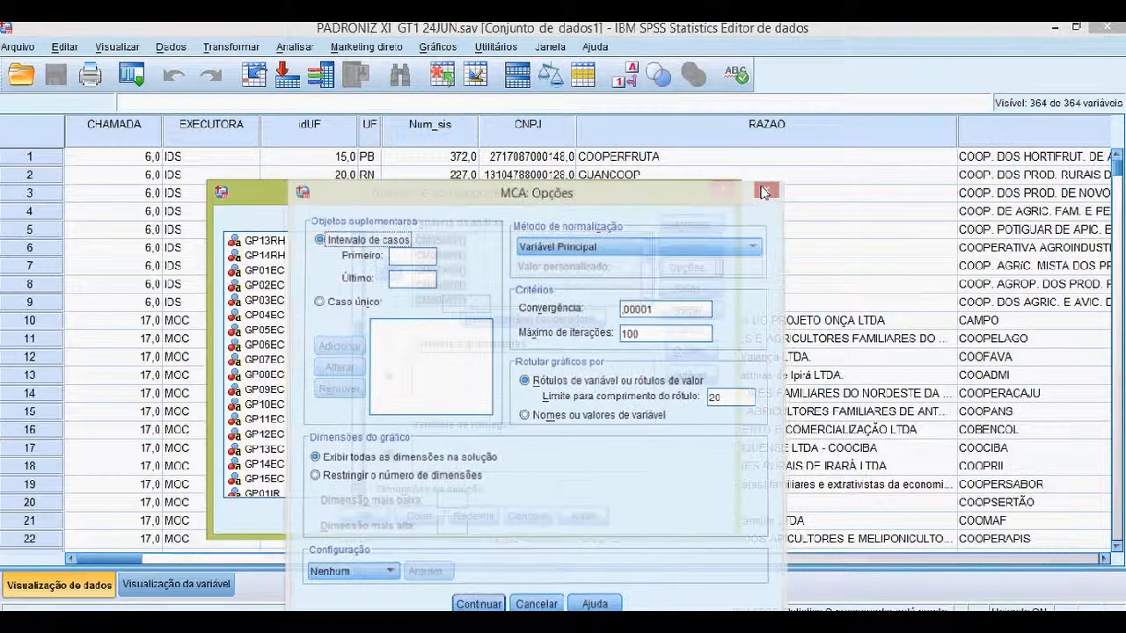
Step: Include object scores, iteration history and correlations of the original variables in the output tables
left_click(695, 290)
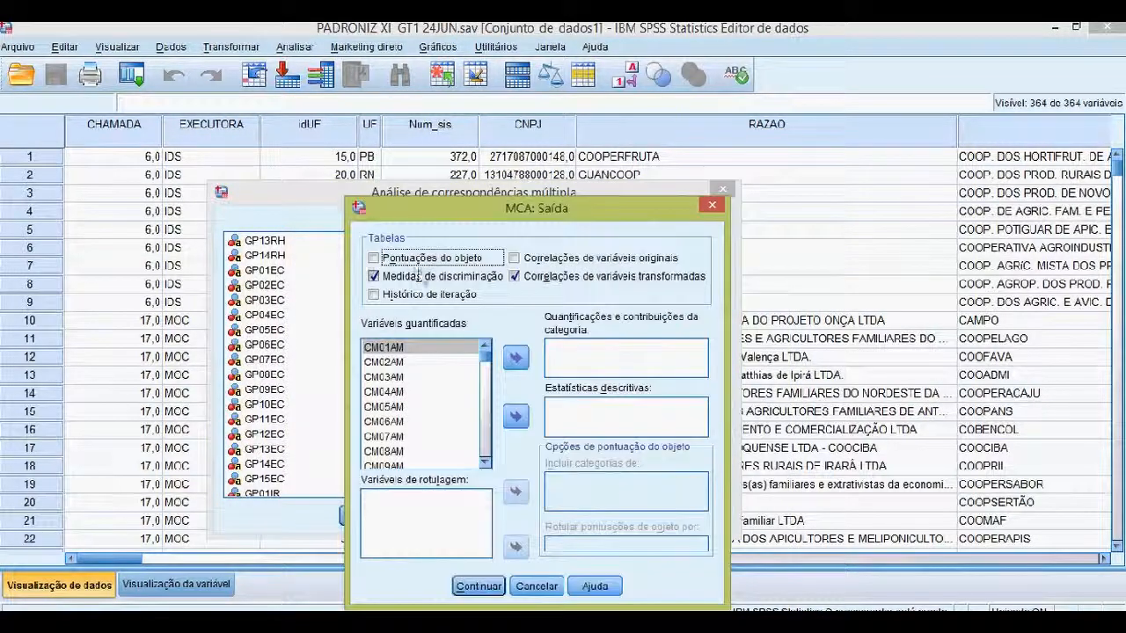
left_click(374, 258)
left_click(534, 259)
left_click(397, 296)
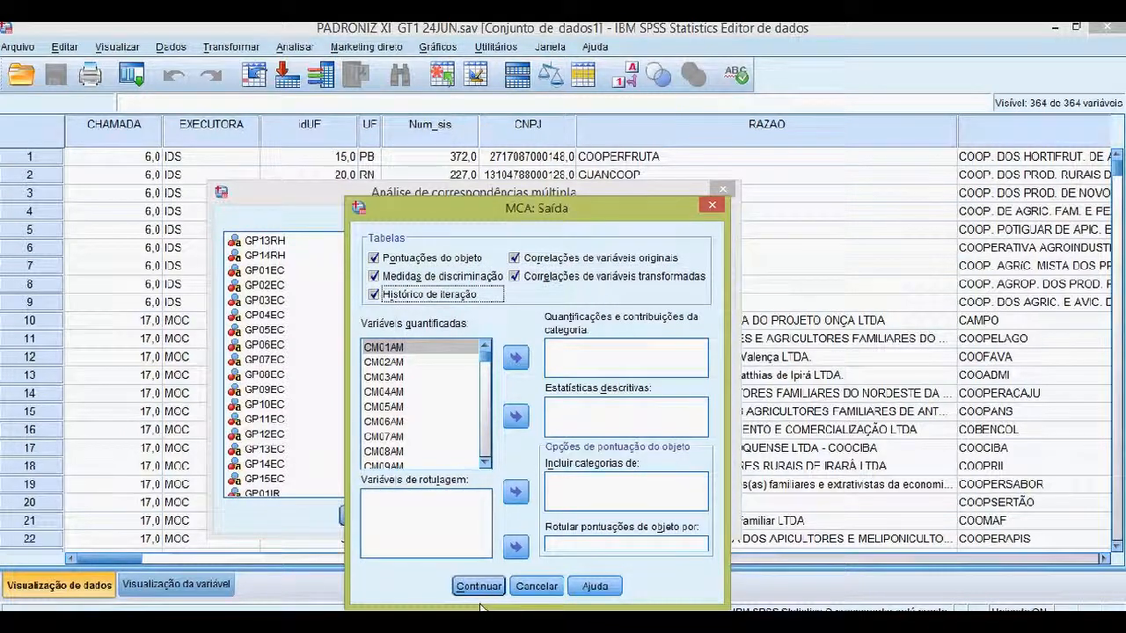
left_click(479, 586)
Step: Accept the default save settings and add the objects and centroids biplot for all variables to the object plots
left_click(687, 310)
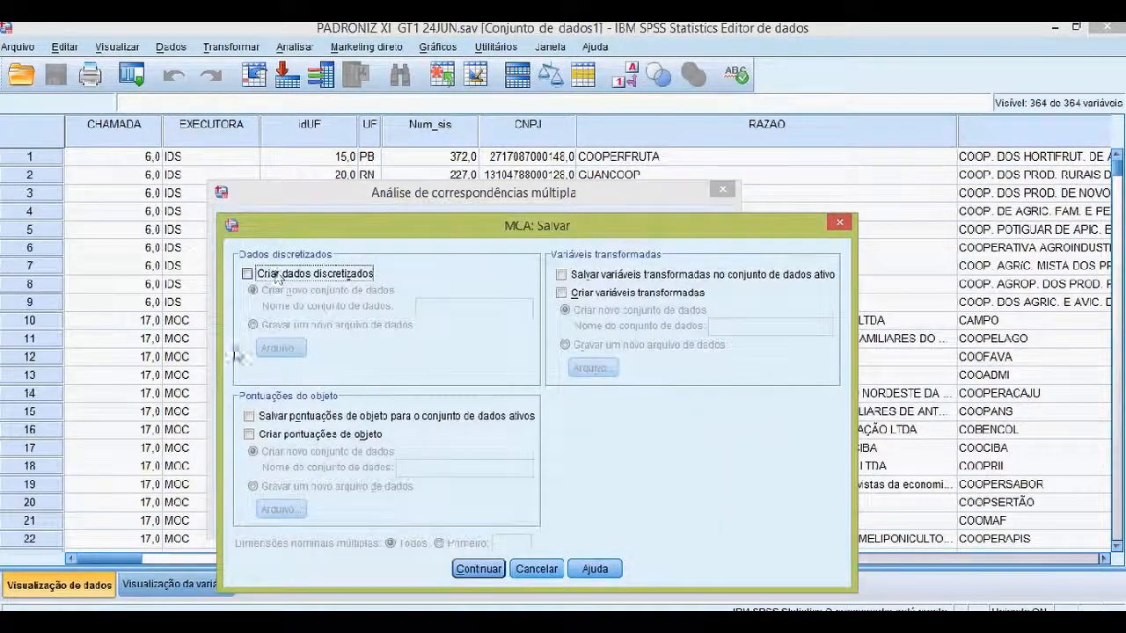
left_click(490, 570)
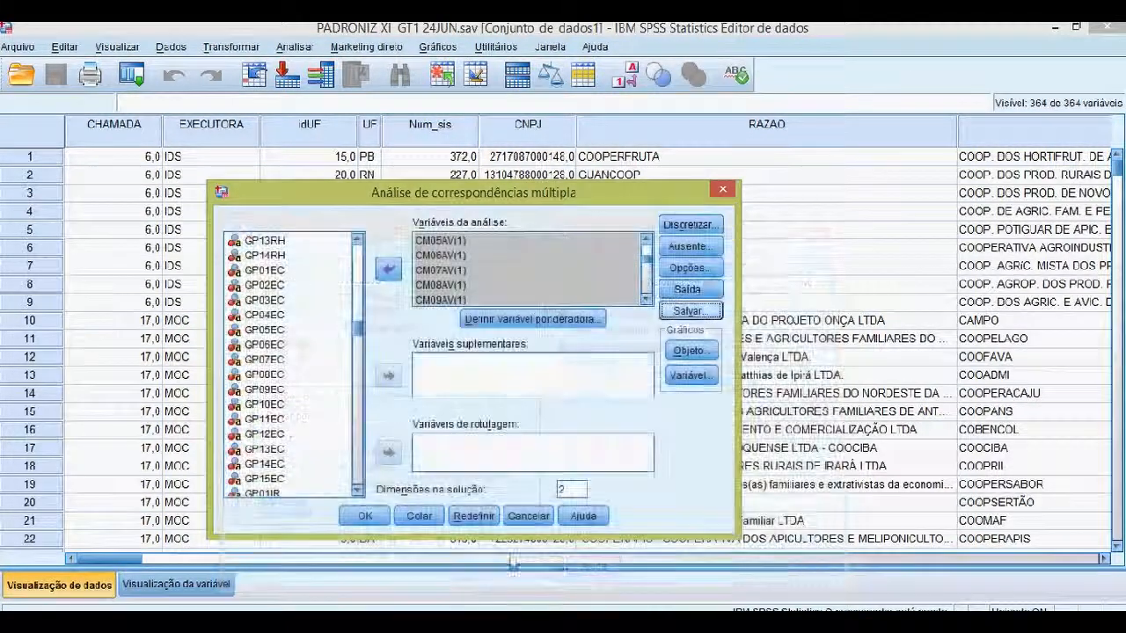
left_click(689, 352)
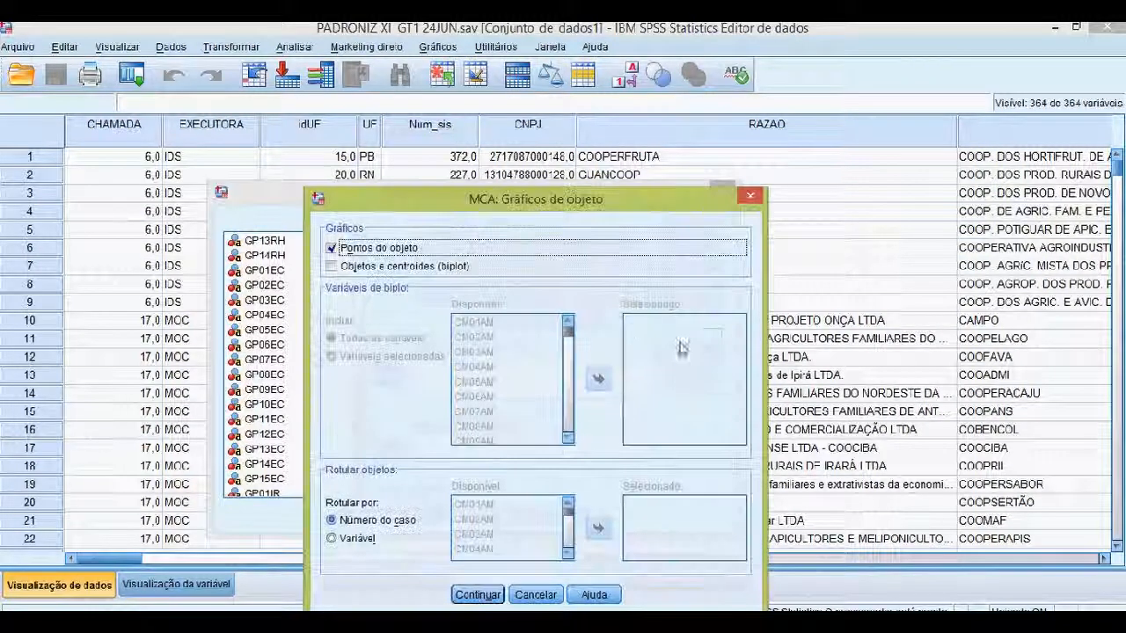
left_click(387, 268)
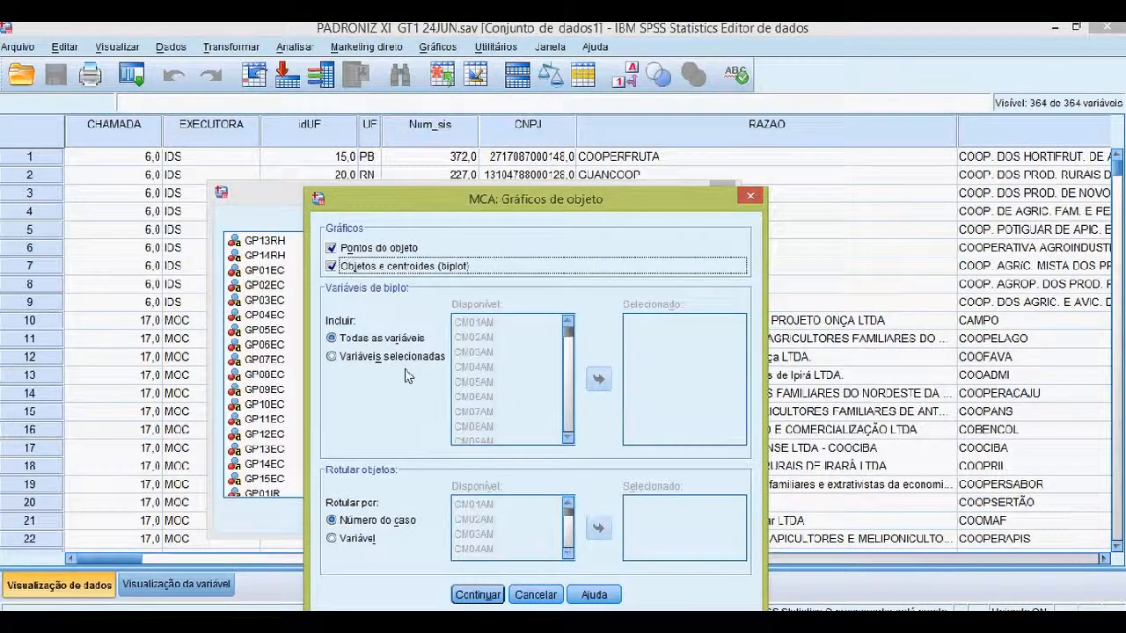
left_click(480, 596)
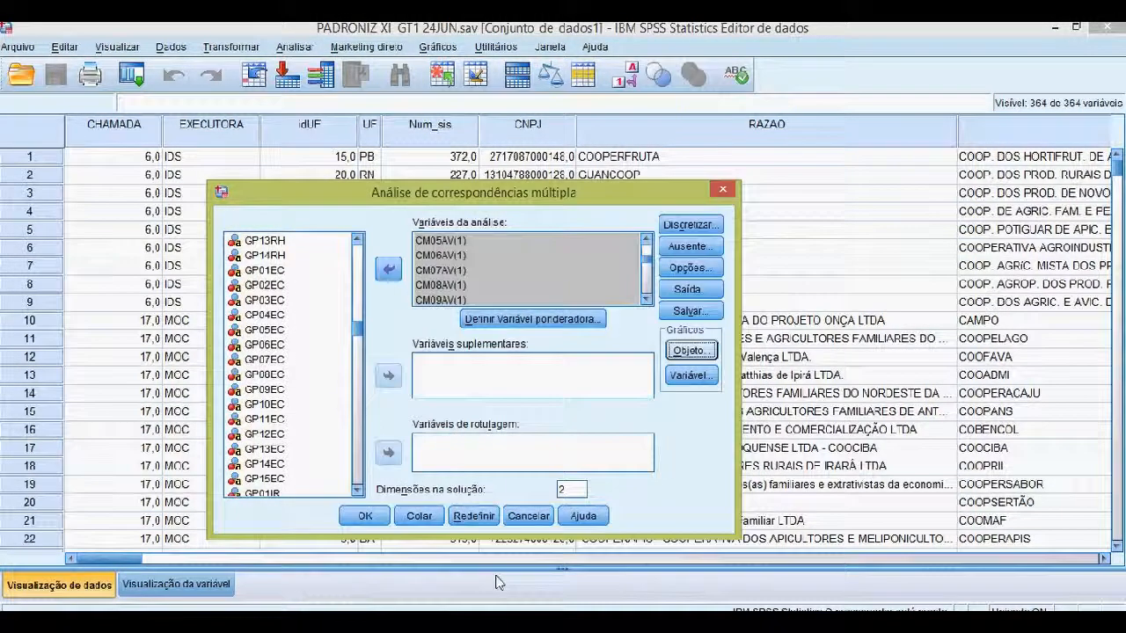
Step: Review the variable plot settings and keep the discrimination measures plot for all variables
left_click(688, 376)
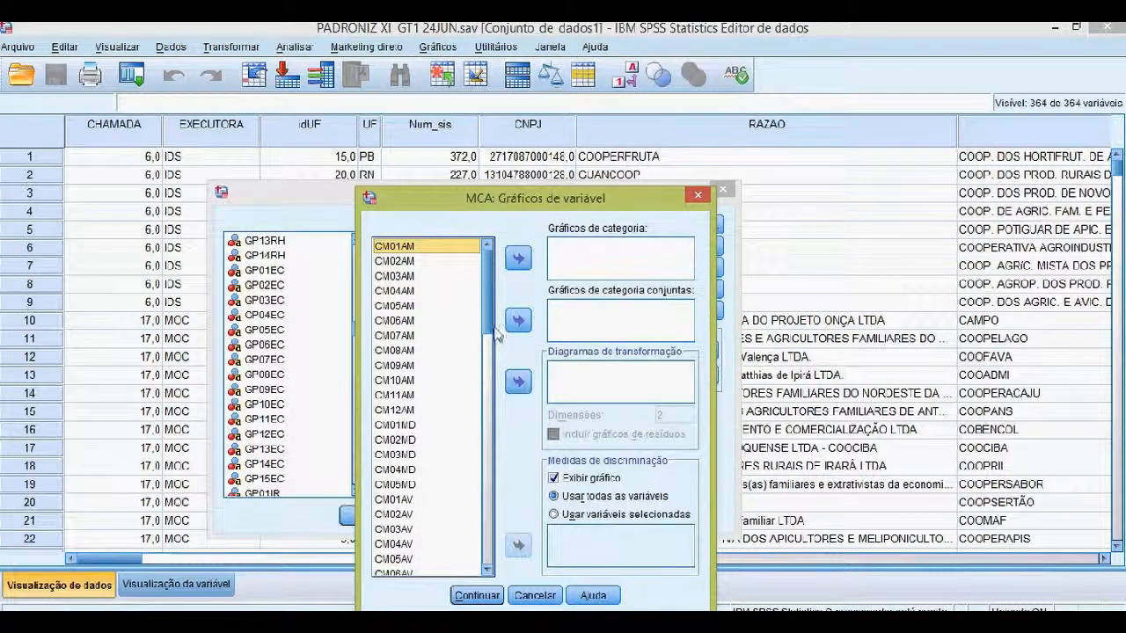
left_click_drag(489, 338, 475, 299)
left_click(476, 595)
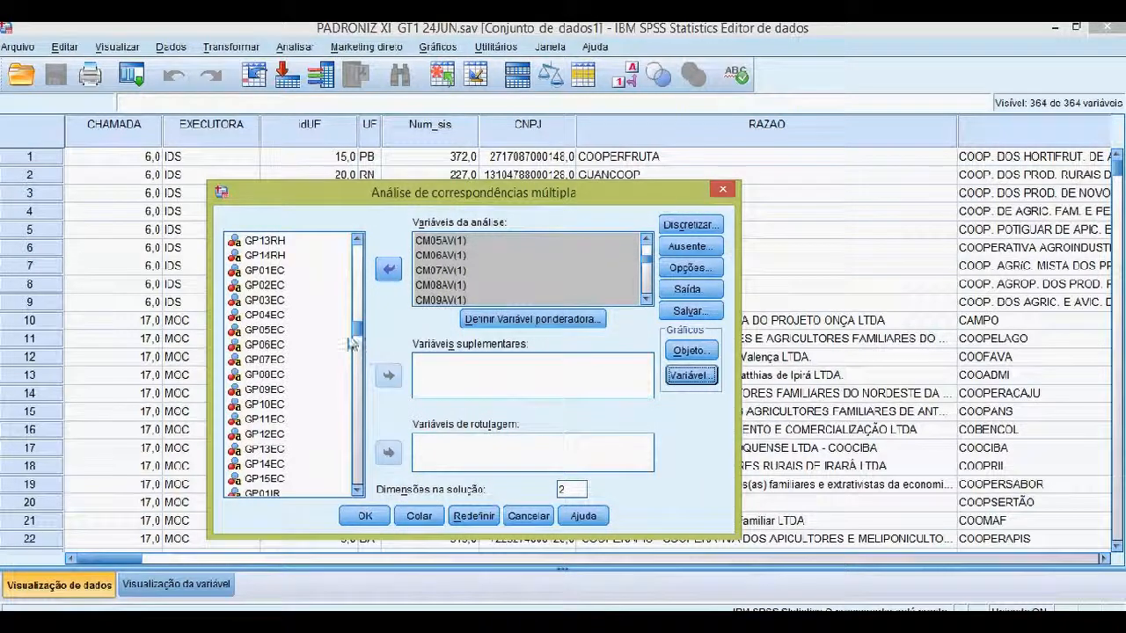
Step: Assign EXECUTORA as the labeling variable of the analysis
left_click_drag(358, 329, 357, 243)
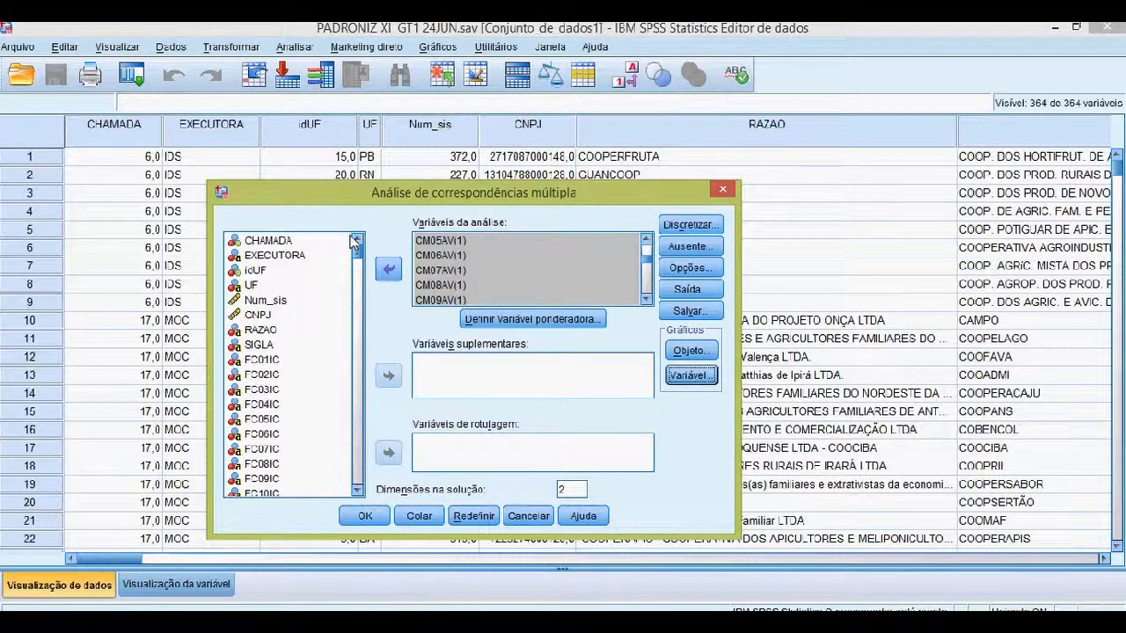
left_click(291, 256)
left_click(388, 452)
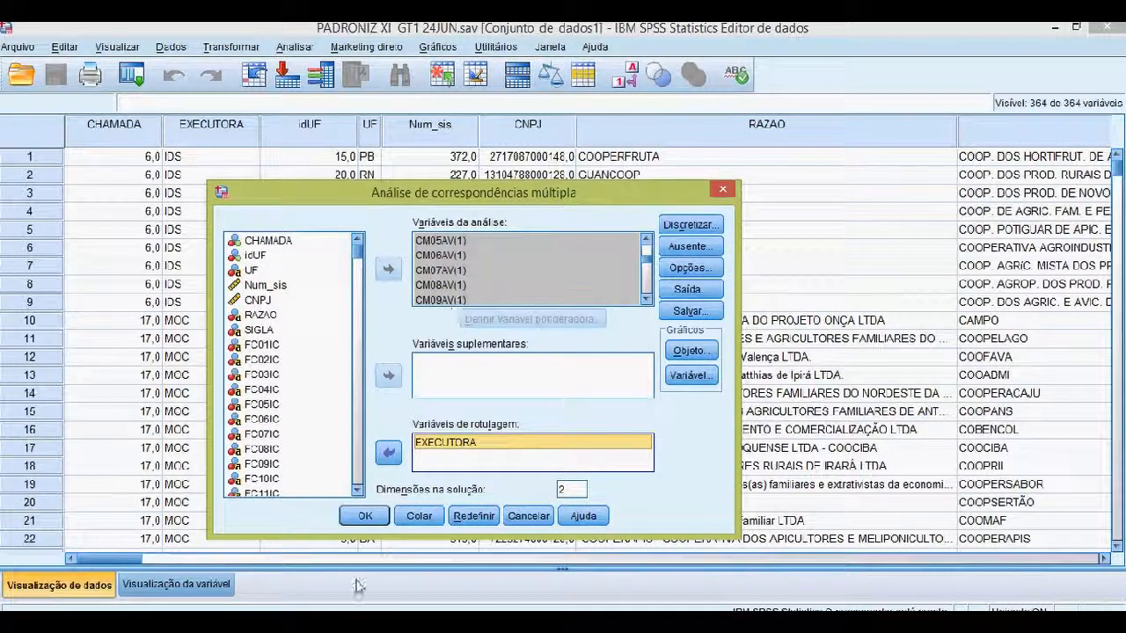
Step: Run the multiple correspondence analysis and examine the warnings and case processing summary in the output
left_click(368, 516)
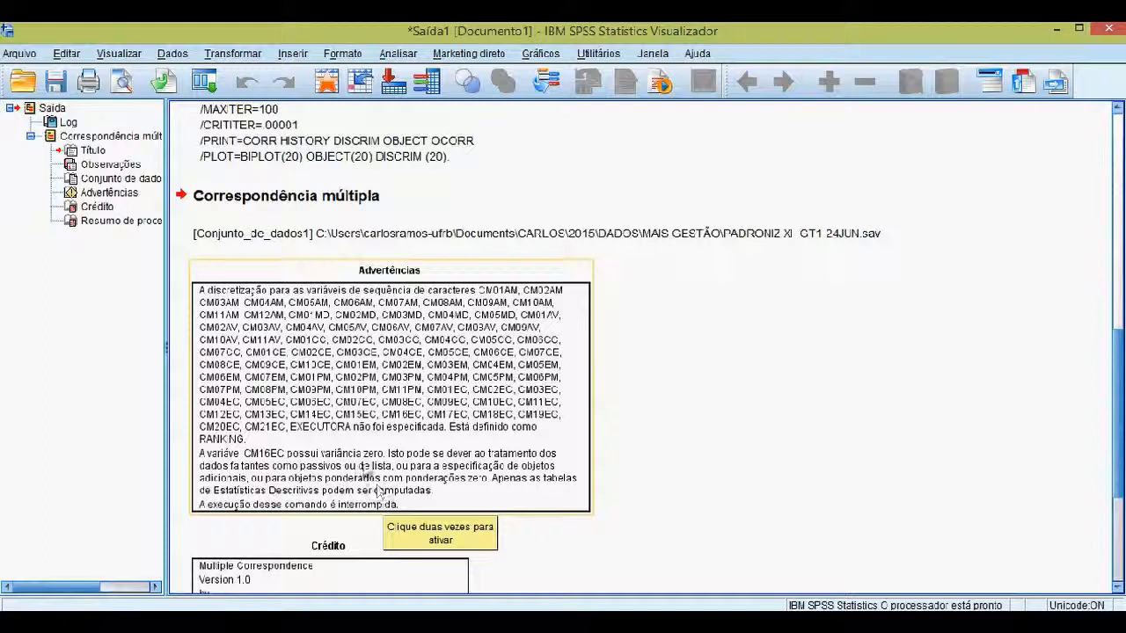
scroll(378, 474, "down", 3)
scroll(317, 369, "down", 3)
scroll(308, 297, "up", 2)
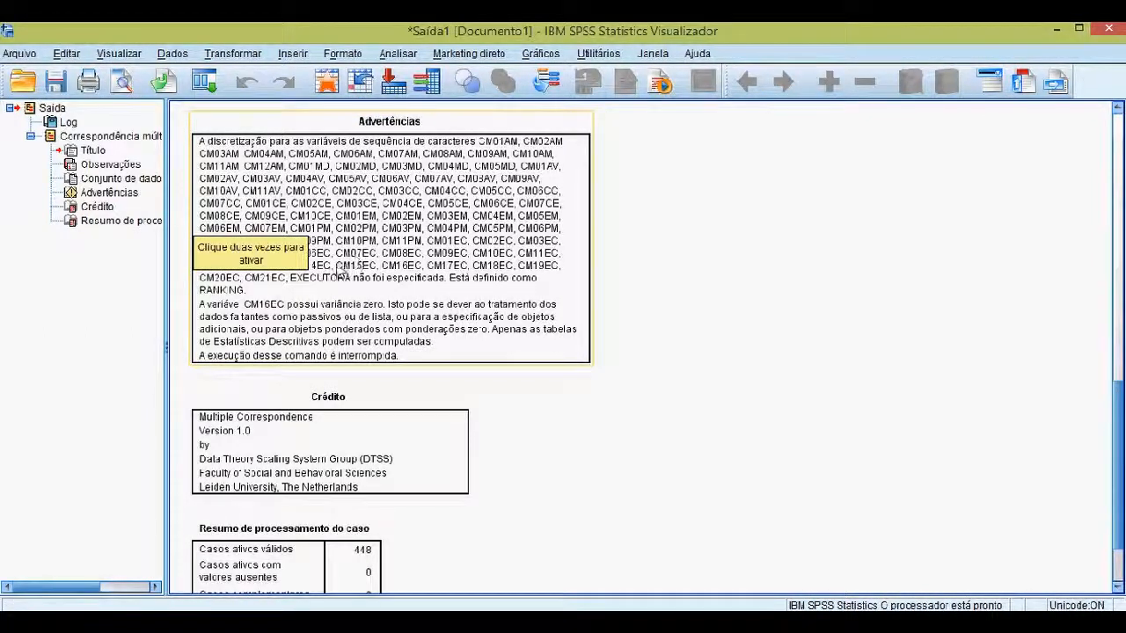
Step: Reread the warnings and the case processing summary of the multiple correspondence output
scroll(337, 271, "up", 2)
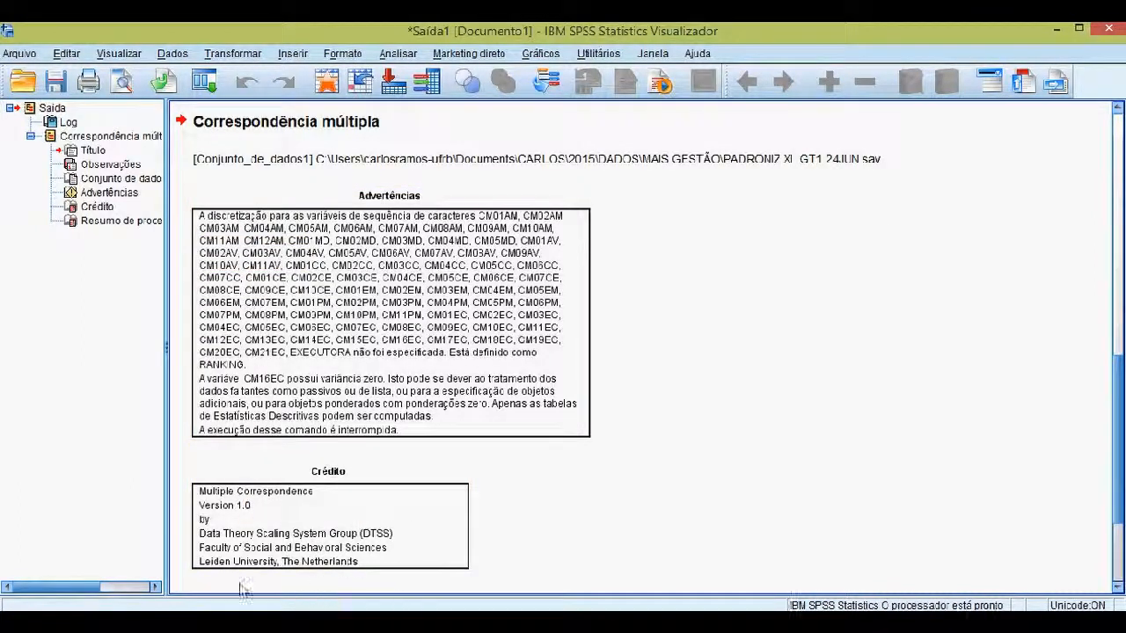
scroll(647, 410, "down", 2)
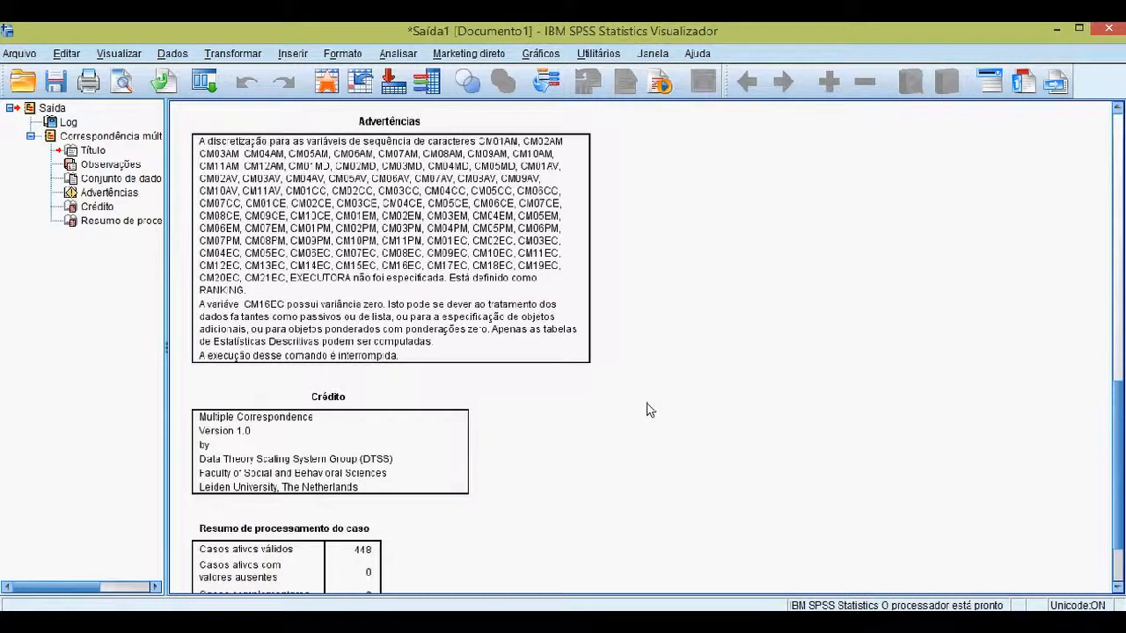
scroll(647, 410, "down", 2)
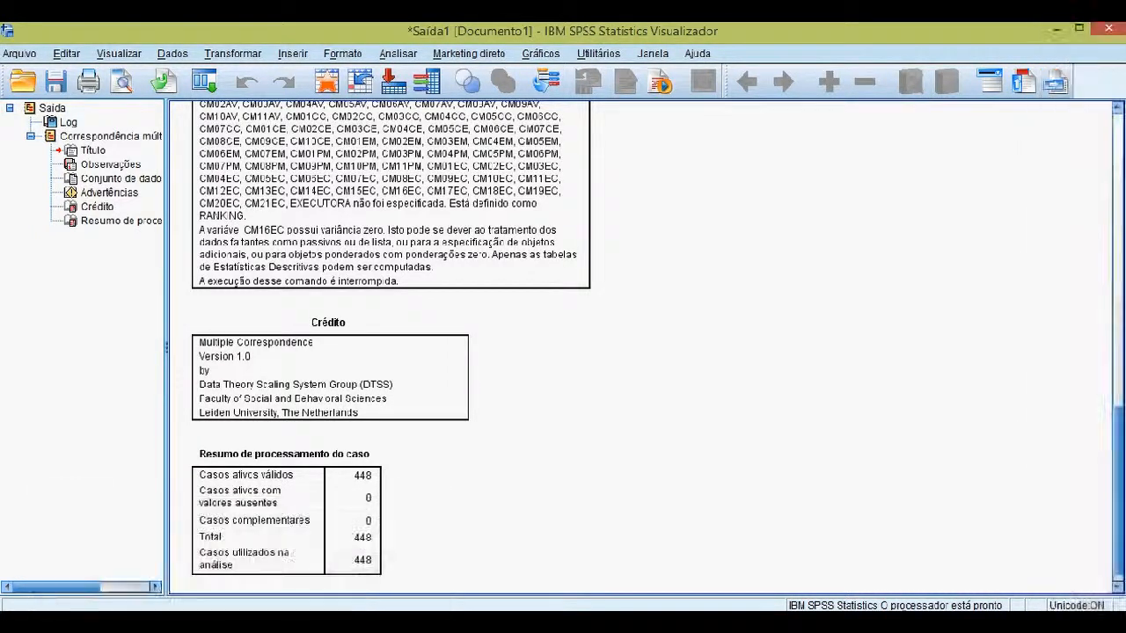
Step: Switch to the PADRONIZ XI GT1 24JUN.sav data window and inspect the values of the CM16EC variable across the cases
key("super+d")
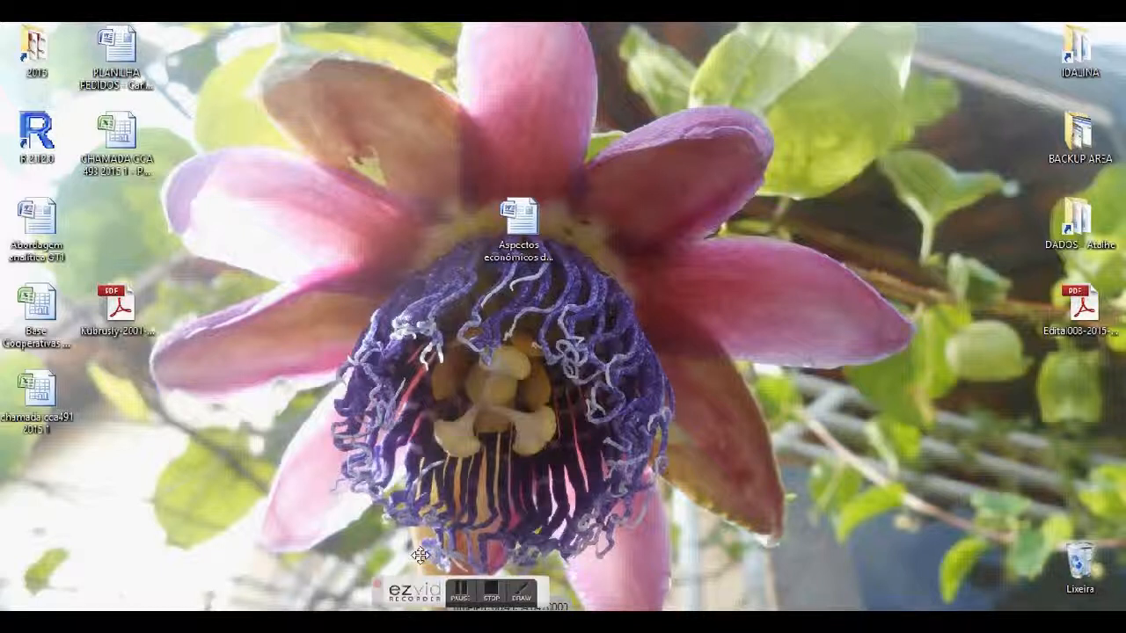
mouse_move(456, 569)
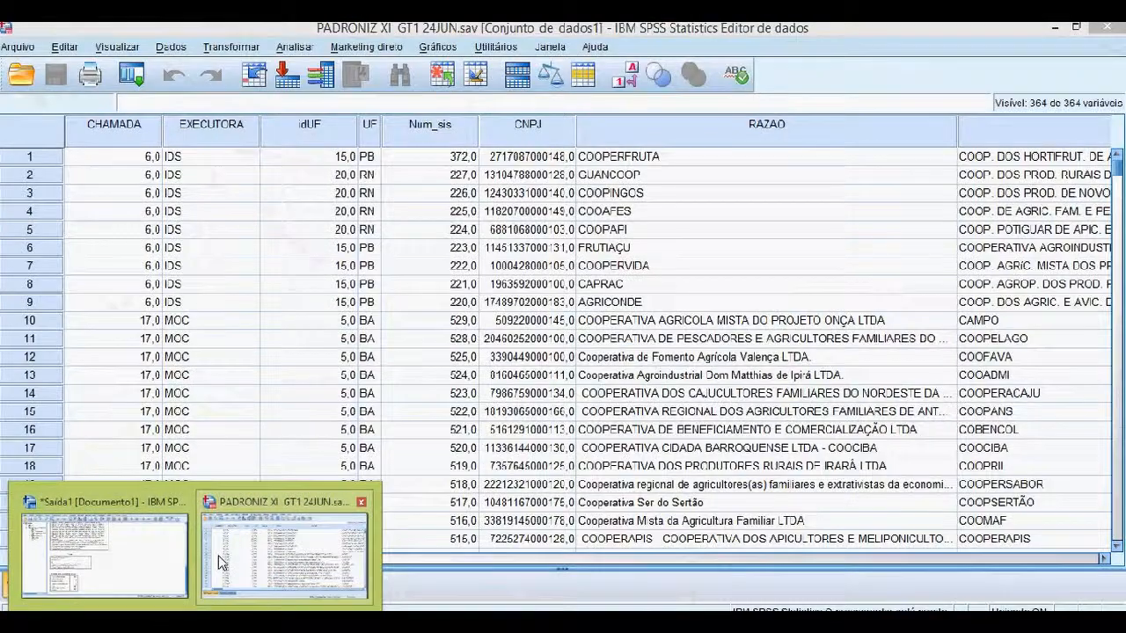
left_click(218, 555)
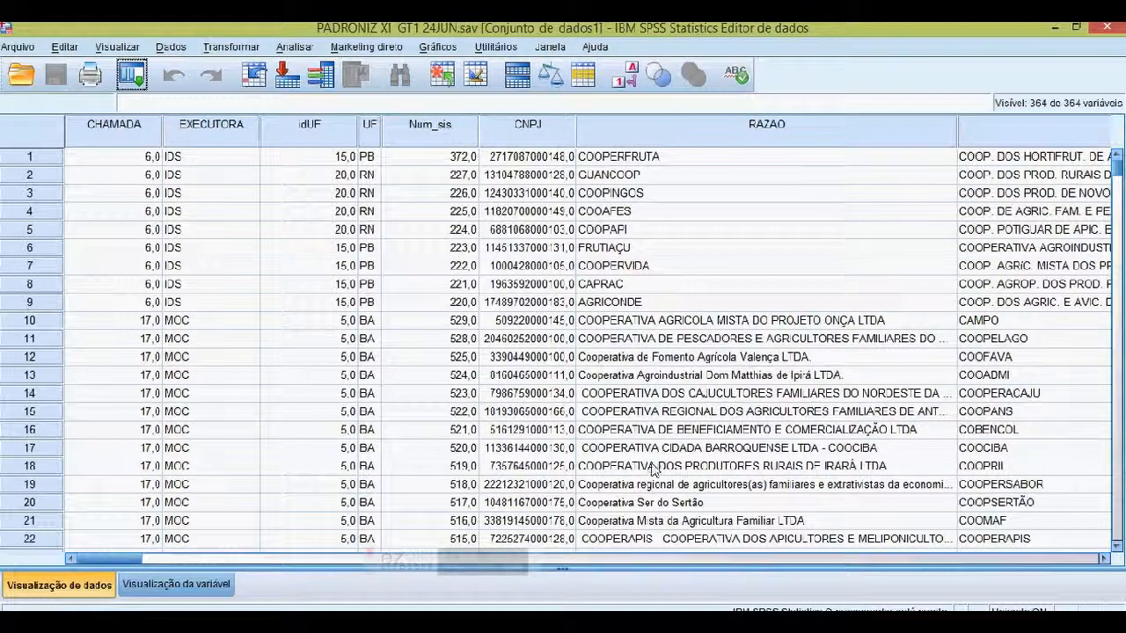
mouse_move(193, 623)
left_click(143, 539)
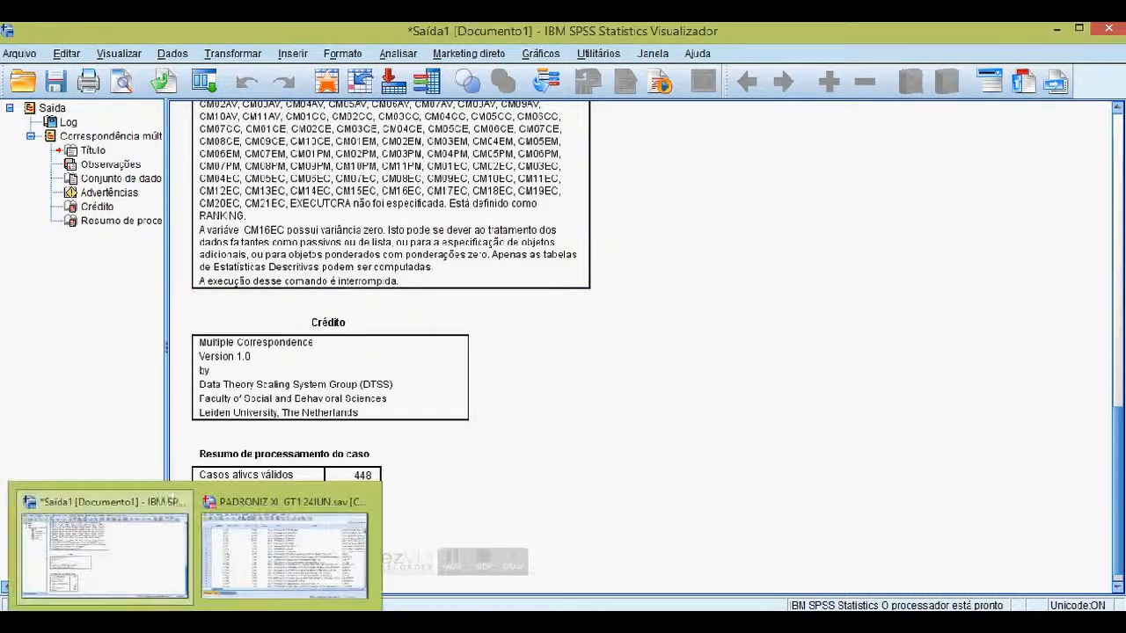
left_click(264, 552)
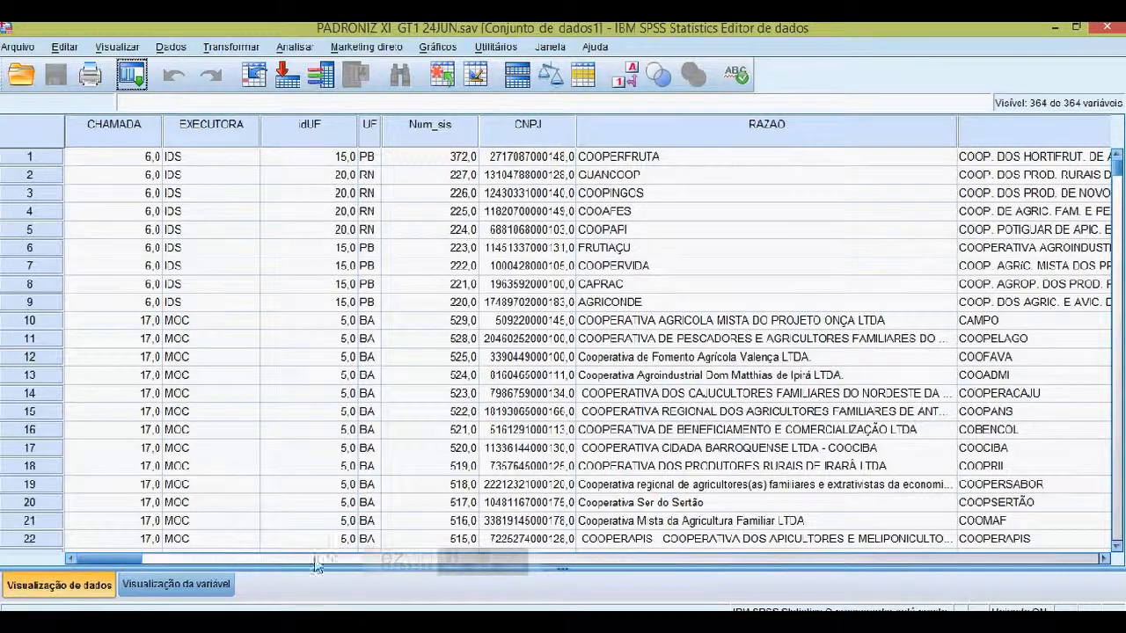
left_click_drag(112, 561, 350, 546)
left_click(588, 145)
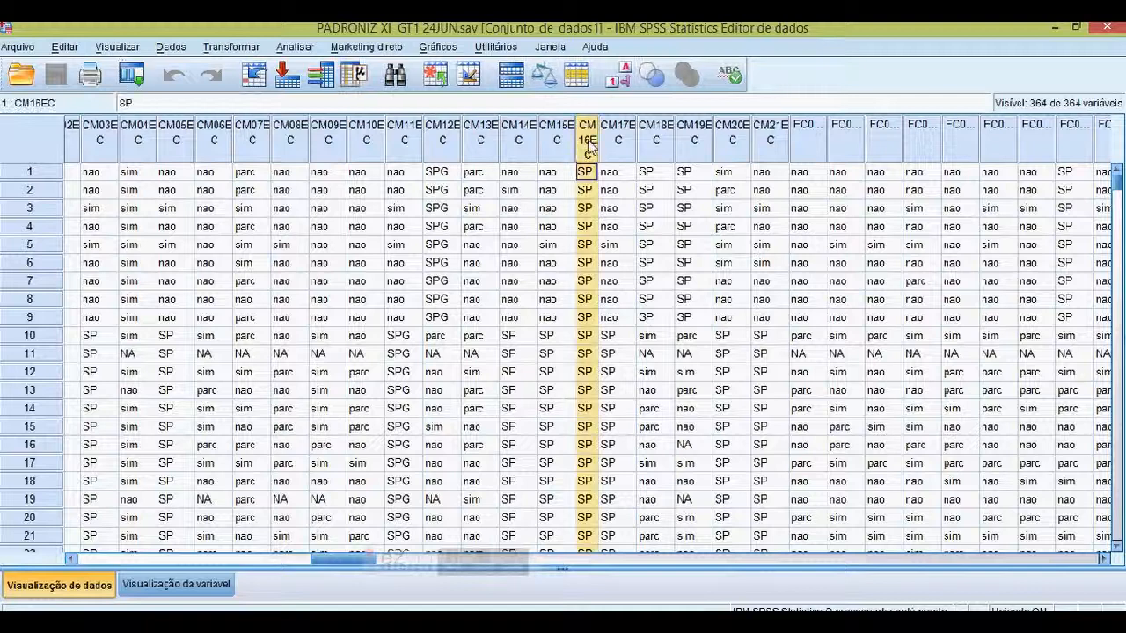
scroll(576, 375, "down", 20)
scroll(580, 361, "up", 20)
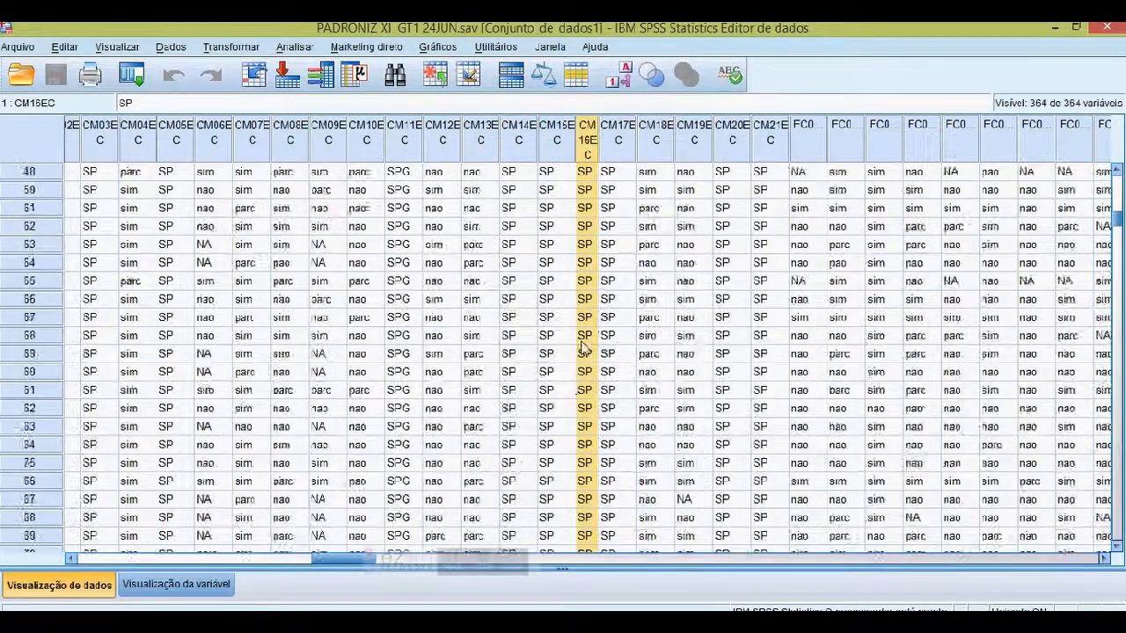
scroll(591, 337, "down", 7)
left_click_drag(1116, 213, 1077, 170)
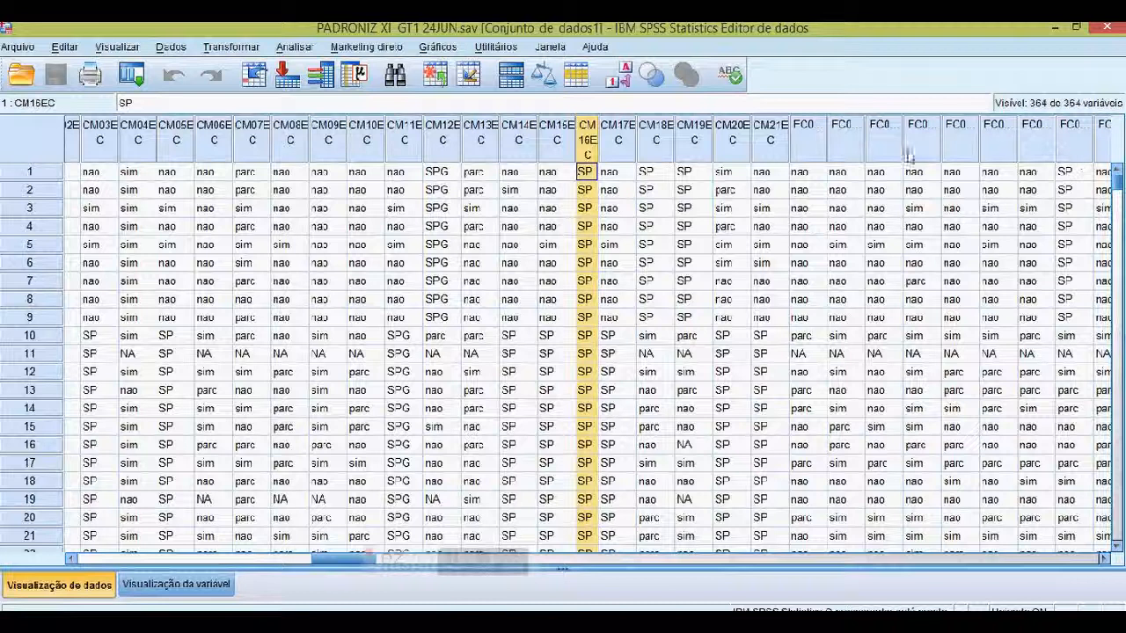
Step: Delete the CM16EC variable from the dataset and save the data file
right_click(587, 147)
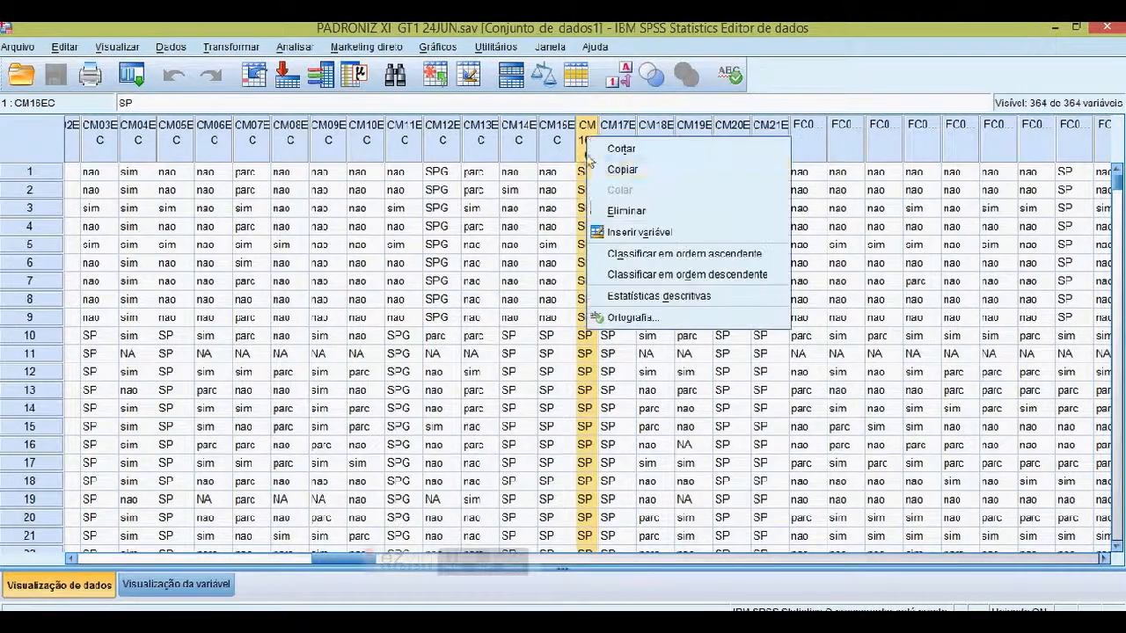
left_click(637, 212)
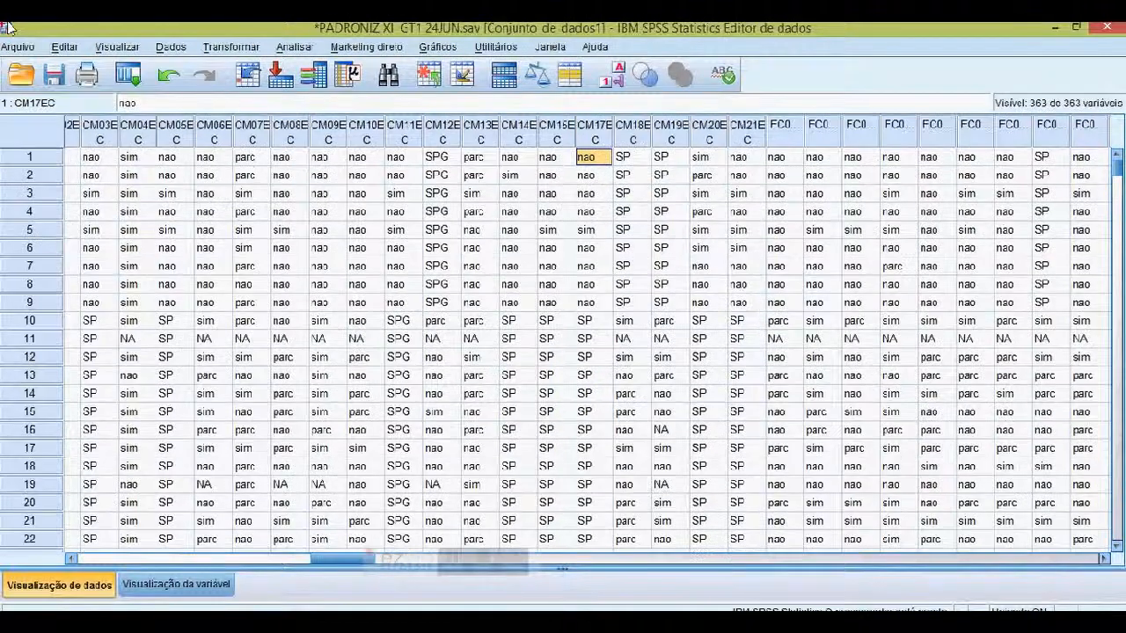
left_click(54, 75)
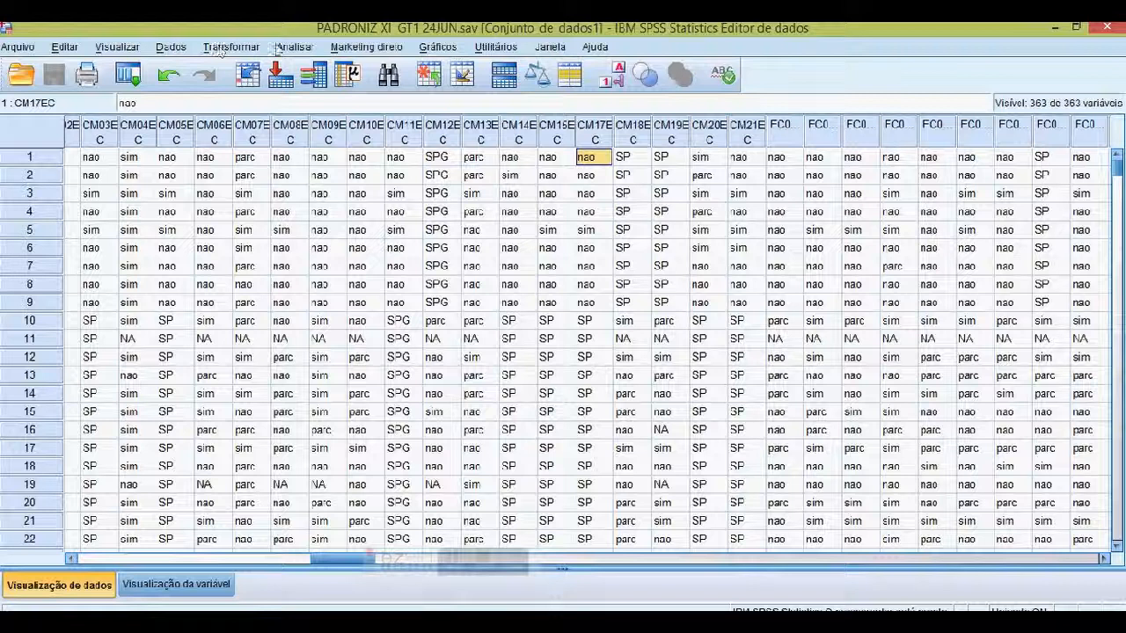
Step: Rerun the optimal scaling multiple correspondence analysis with all variables multiple nominal, one set, two dimensions and EXECUTORA as label
left_click(296, 47)
mouse_move(405, 302)
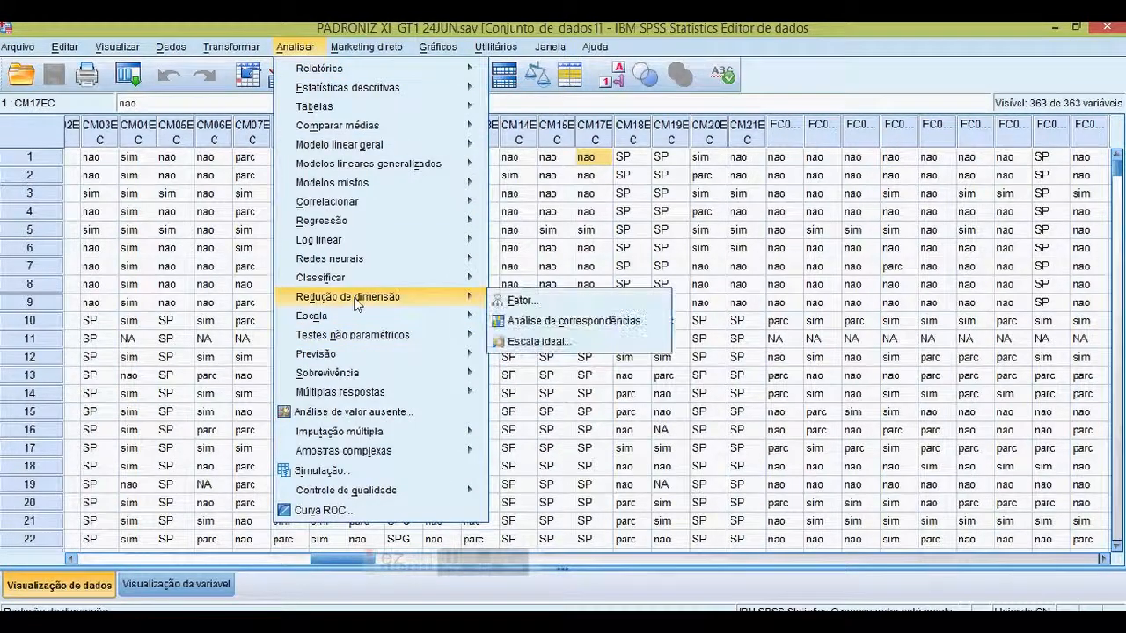
left_click(528, 343)
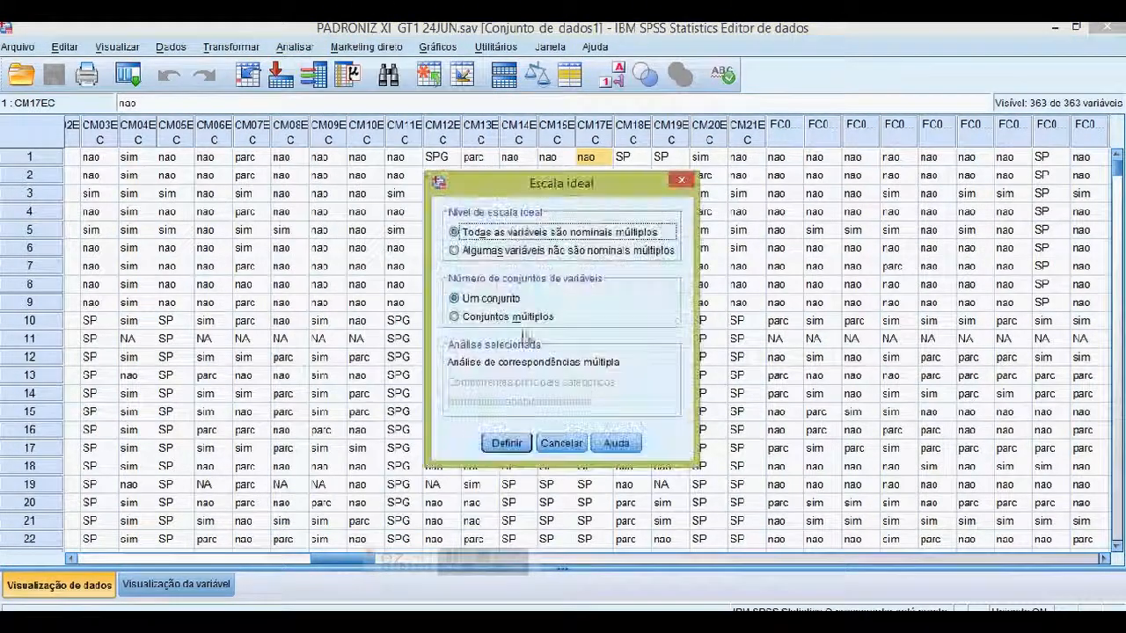
left_click(508, 444)
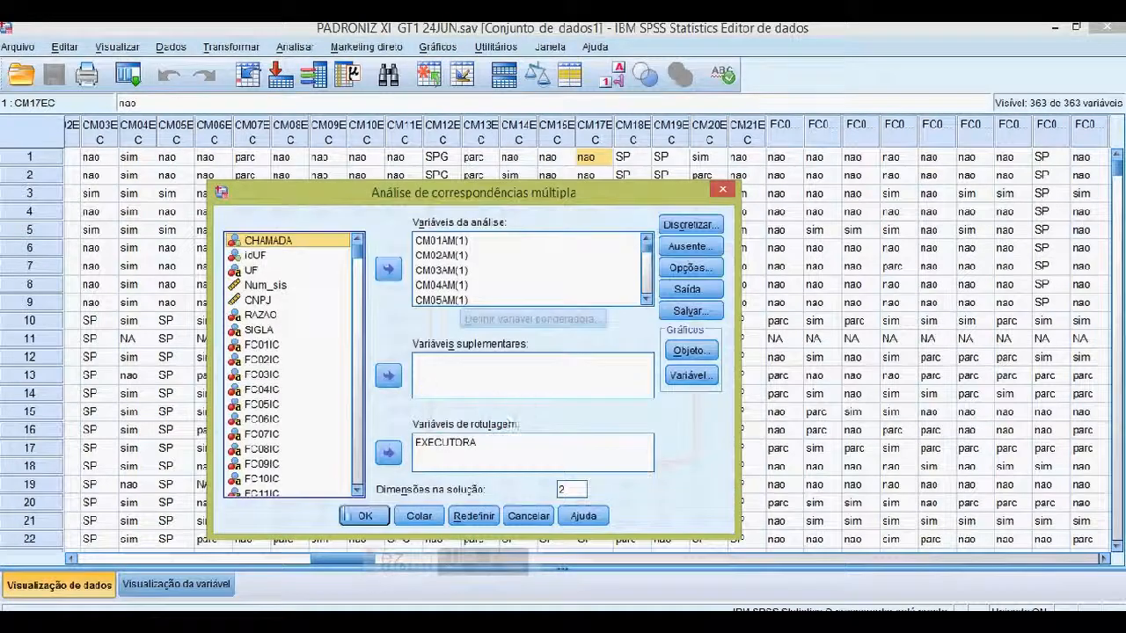
left_click(363, 517)
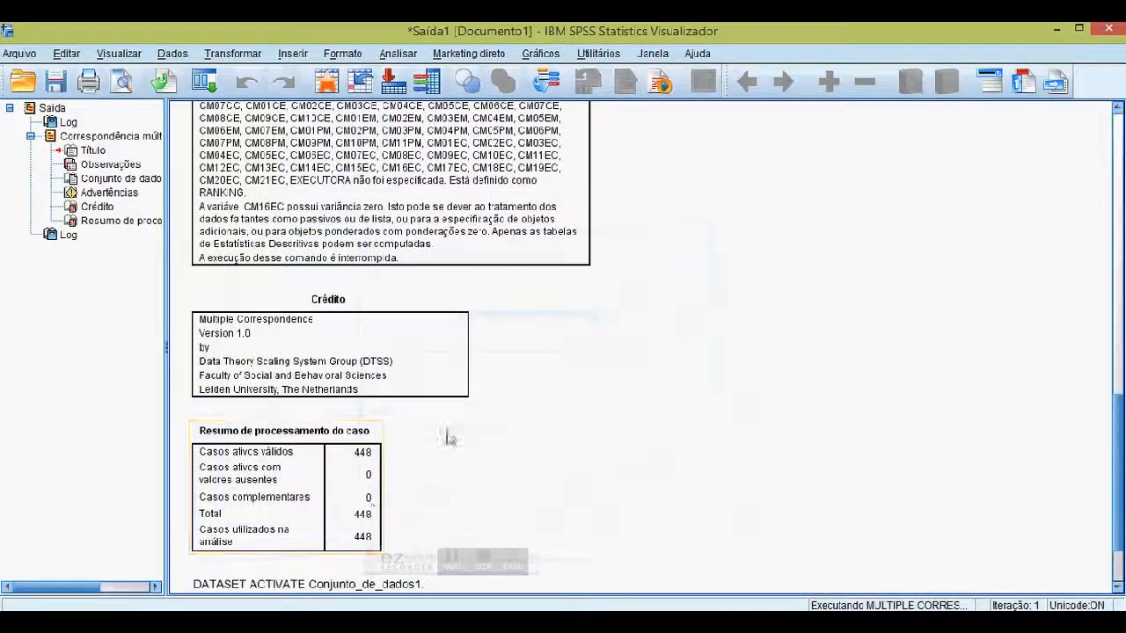
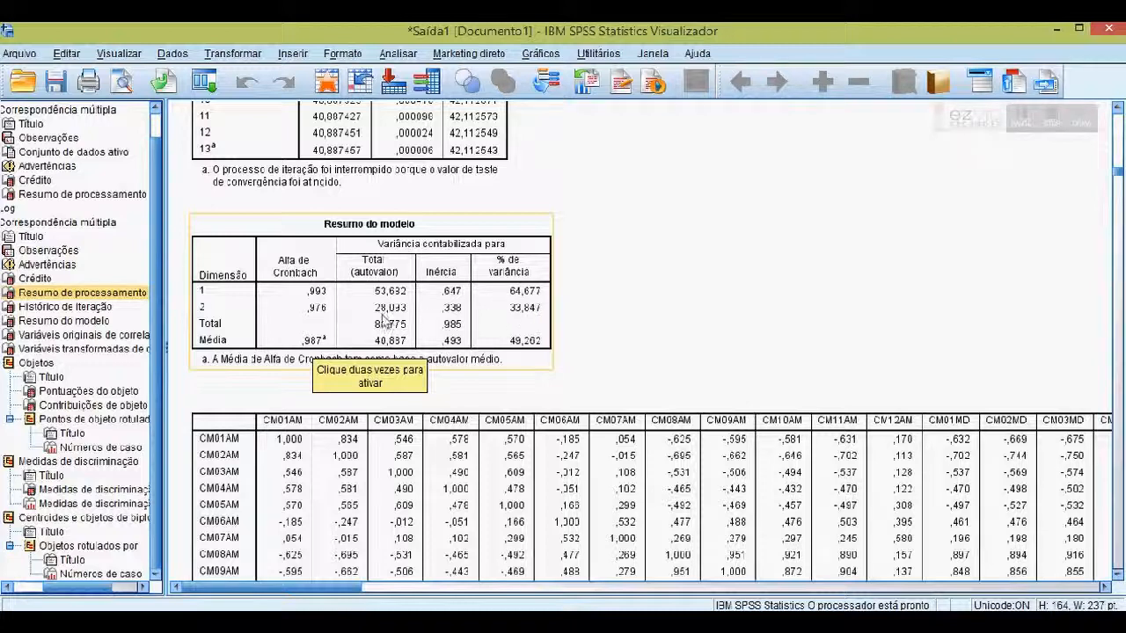
Step: Examine the model summary and the correlation tables of the original and transformed variables in the new output
scroll(321, 327, "down", 5)
scroll(321, 327, "down", 4)
scroll(321, 327, "up", 7)
scroll(491, 354, "down", 1)
scroll(491, 354, "down", 15)
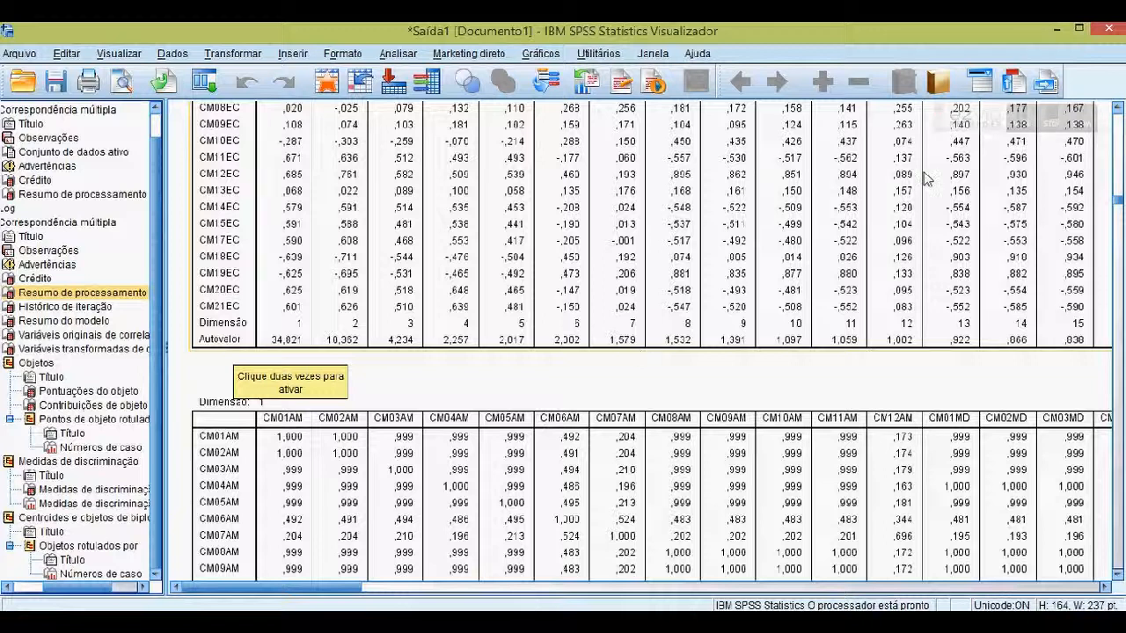
mouse_move(1020, 121)
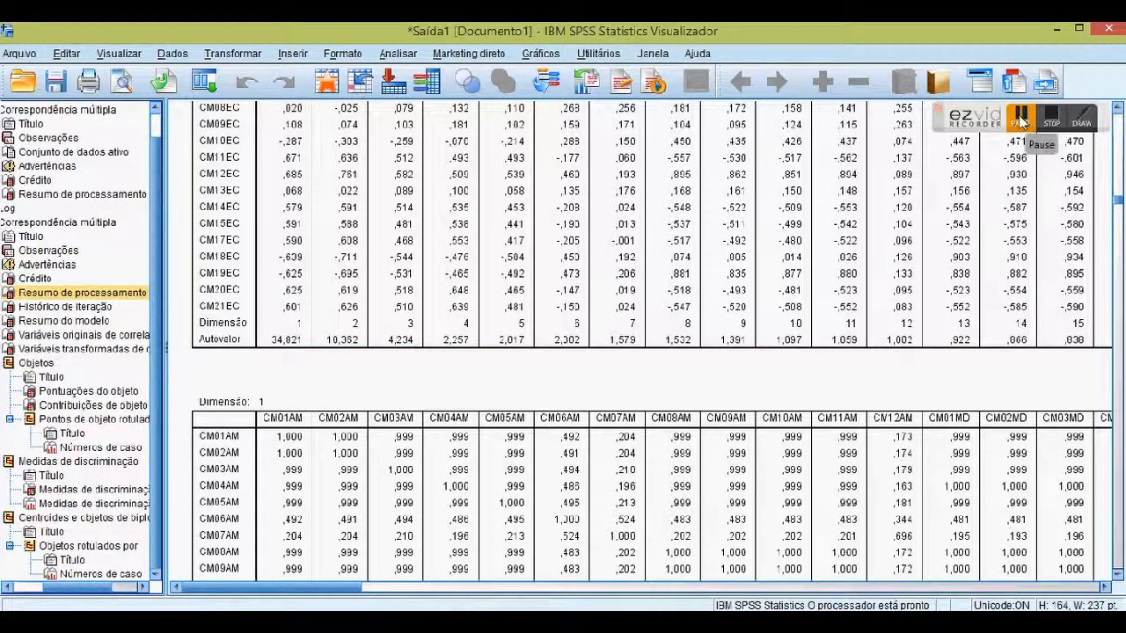
left_click(1020, 121)
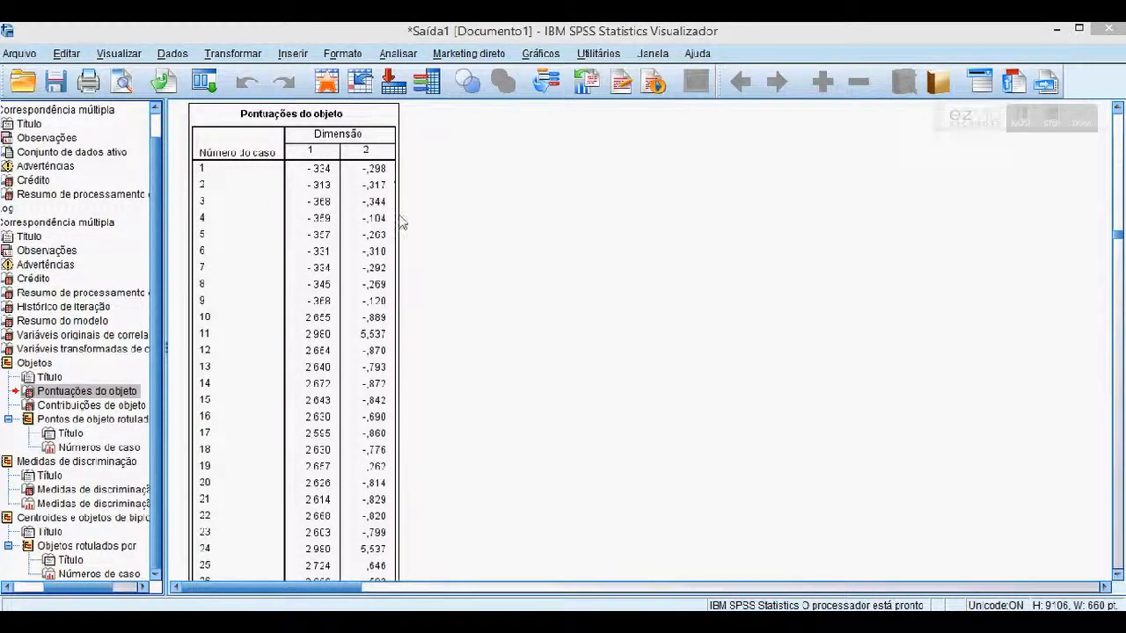
Step: Review the object contributions, iteration history and discrimination measures in the analysis output
left_click(92, 406)
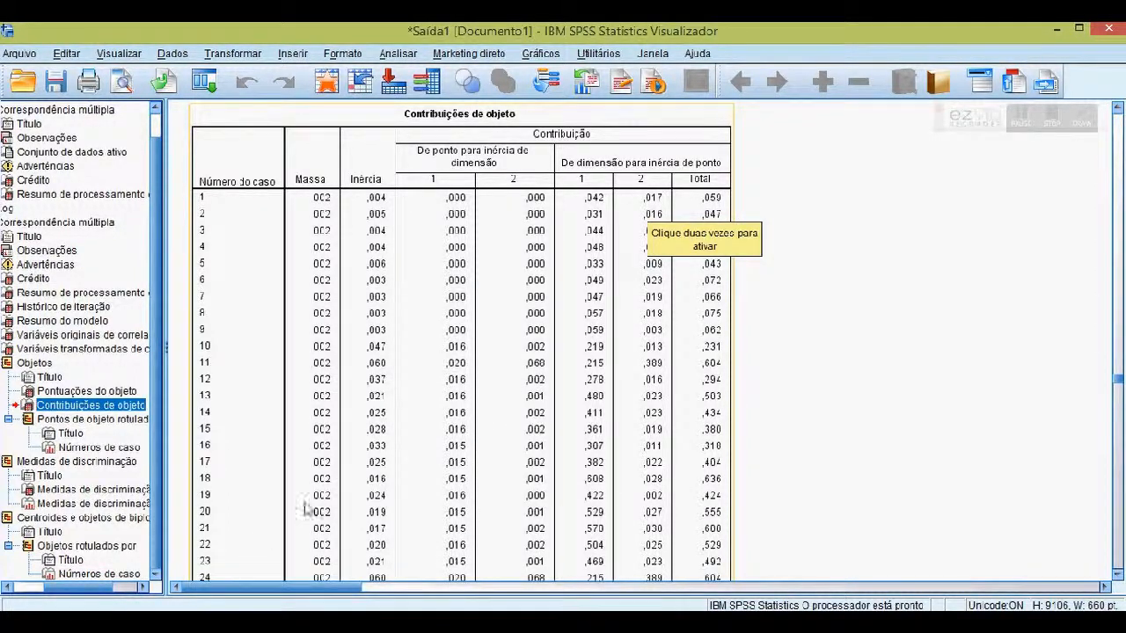
left_click(1020, 120)
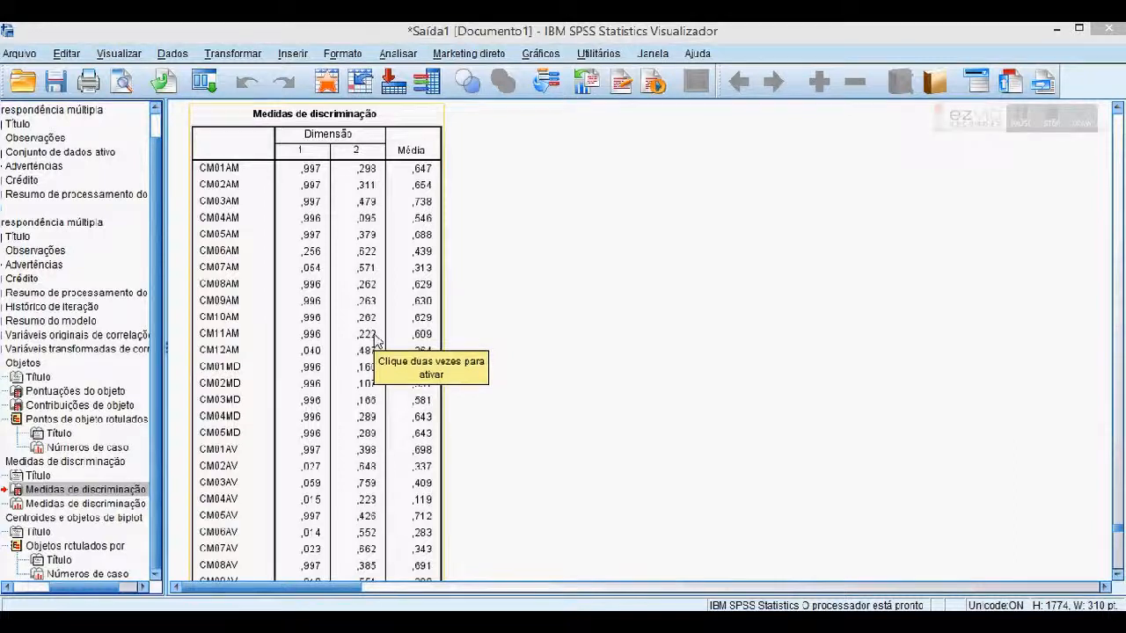
left_click_drag(70, 591, 31, 591)
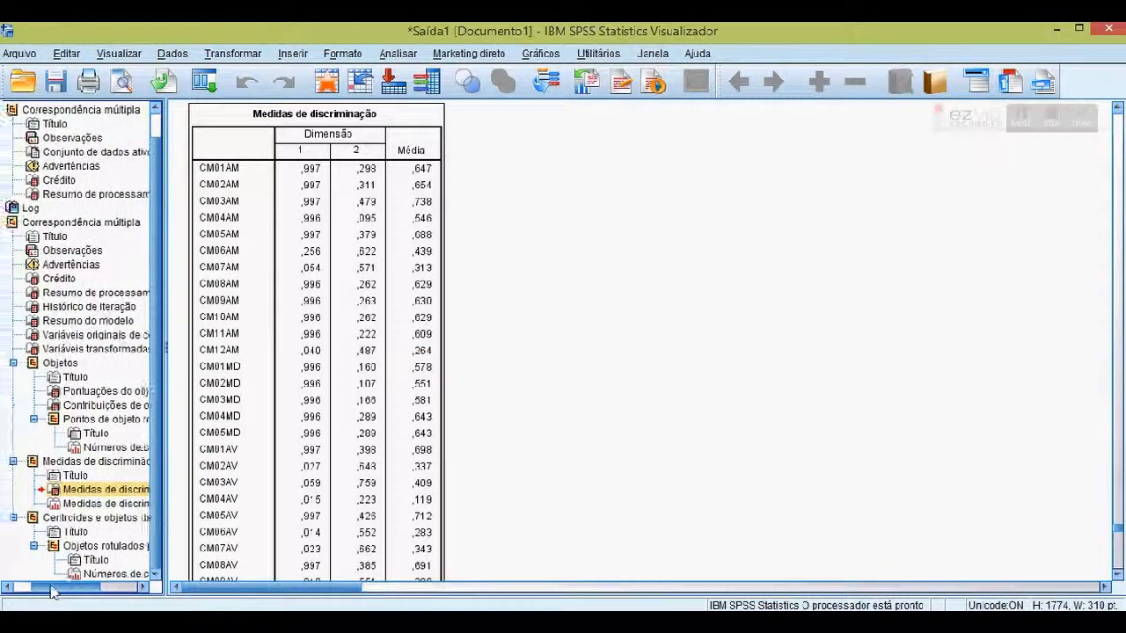
left_click(77, 303)
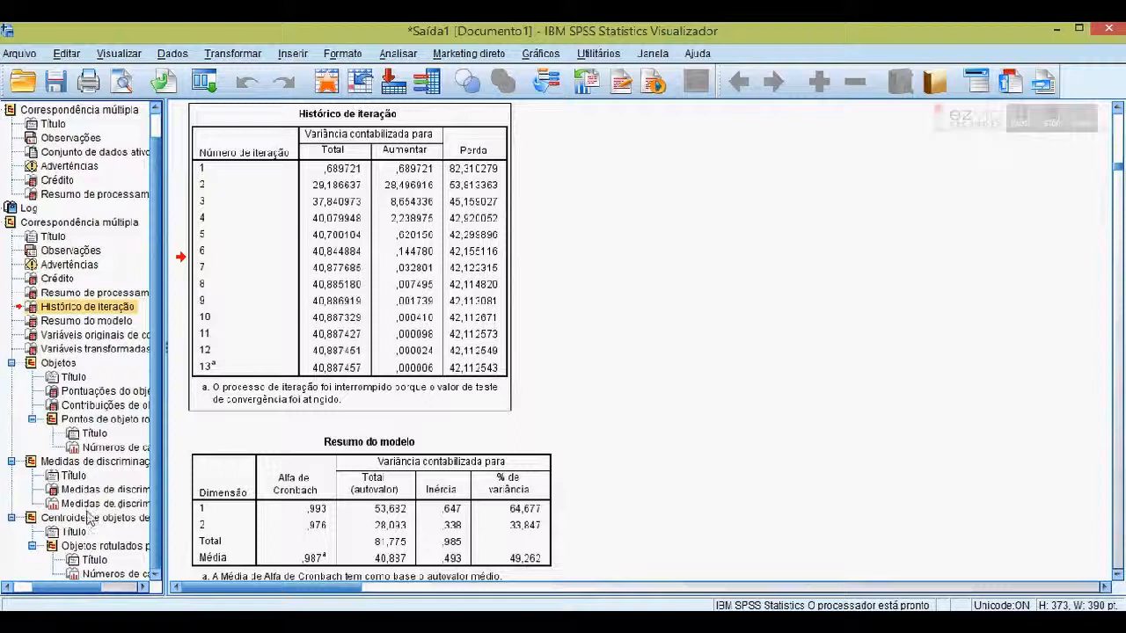
left_click(96, 461)
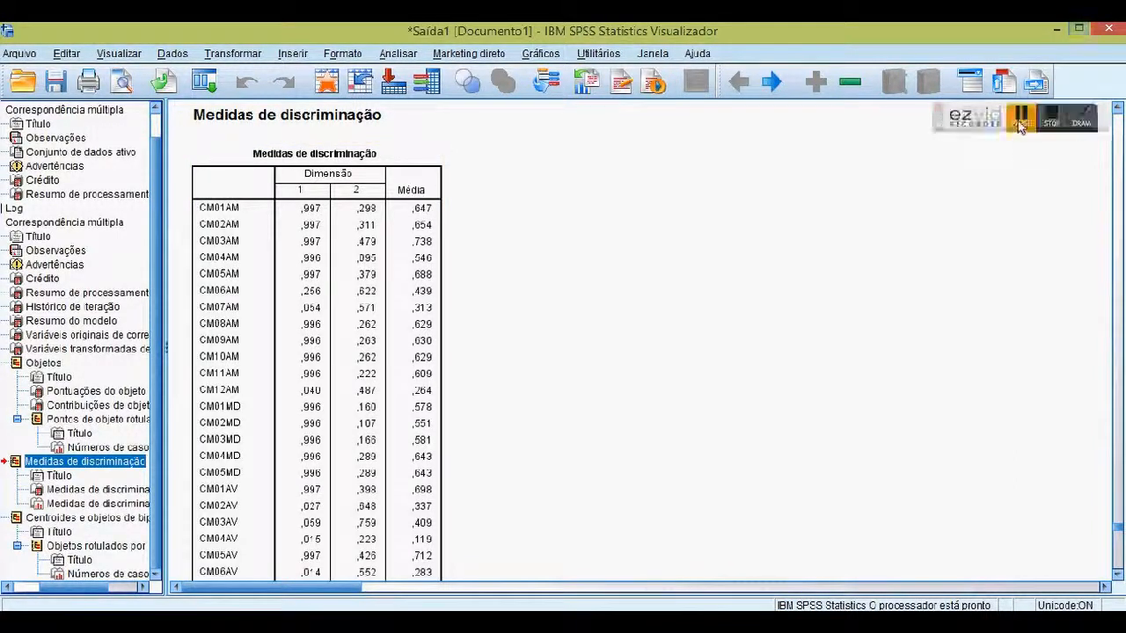
Step: Minimize the SPSS windows, open the Pesquisa Operacional article PDF from the desktop in Adobe Reader and read its abstract
left_click(1058, 27)
left_click(1058, 27)
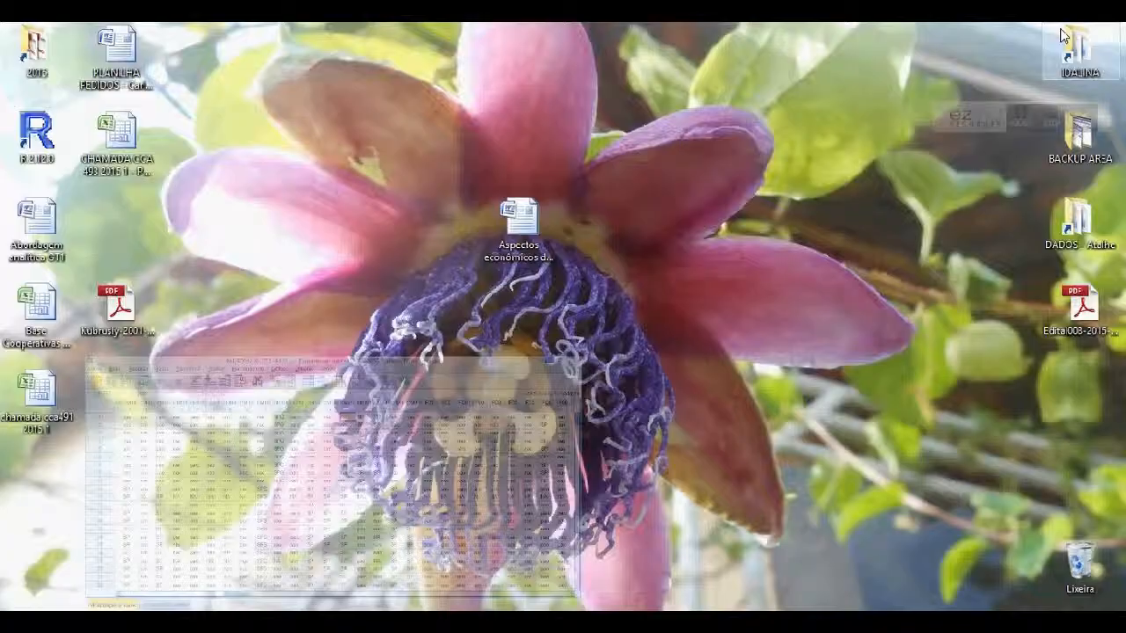
double_click(135, 308)
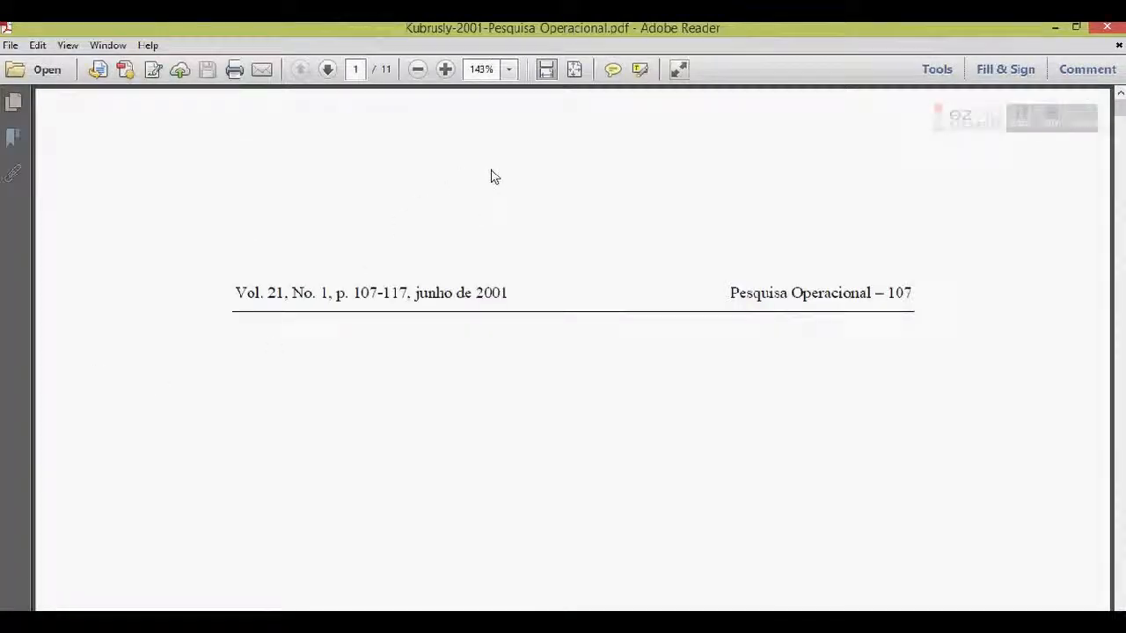
scroll(493, 180, "down", 10)
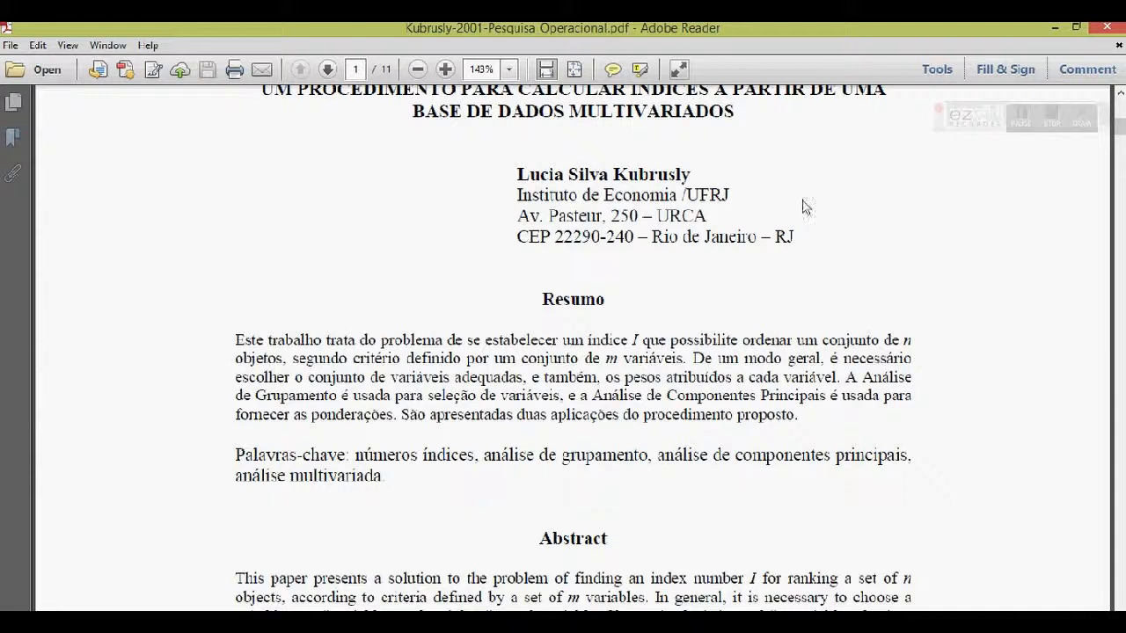
scroll(703, 264, "down", 3)
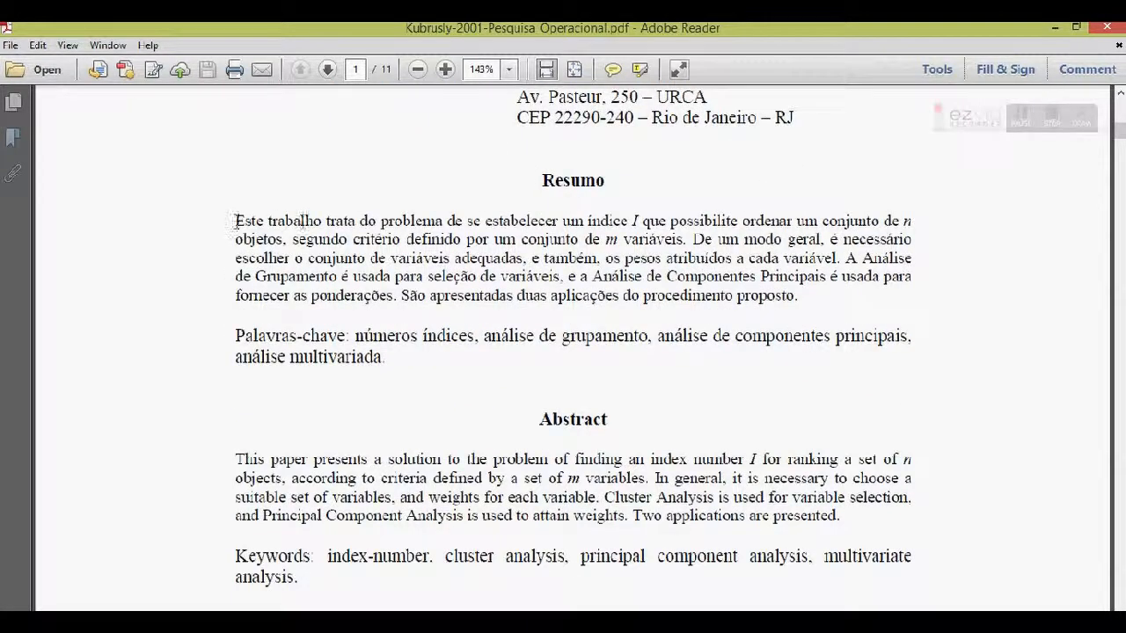
left_click_drag(224, 223, 255, 240)
left_click(1021, 117)
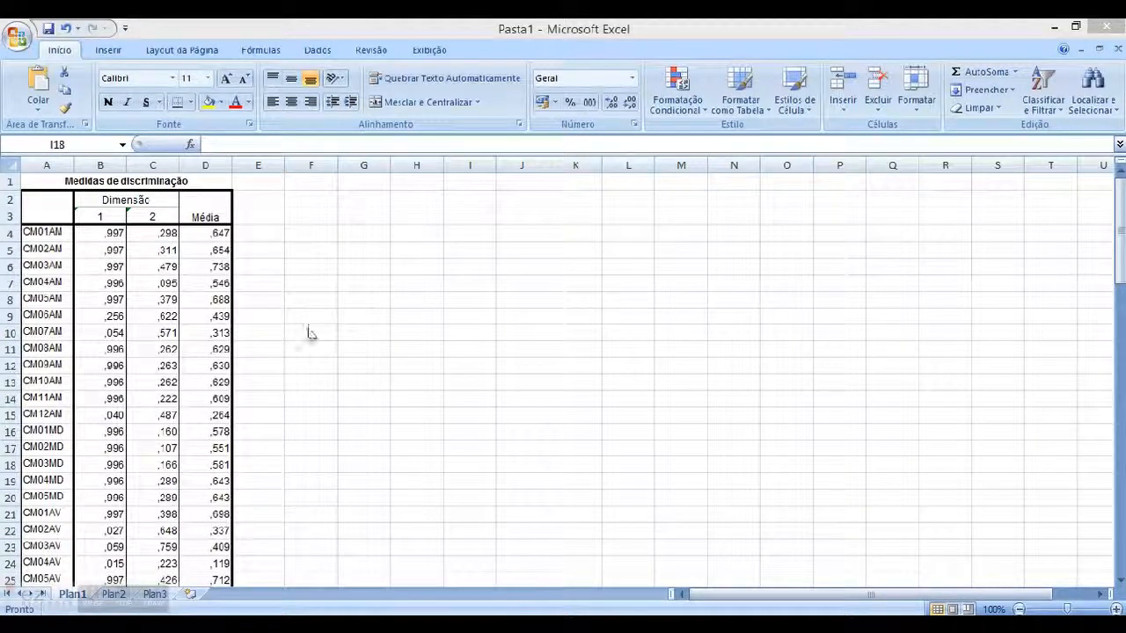
Step: Look through the discrimination measures table in the Pasta1 Excel workbook and switch back to the article's passage on variable weights
scroll(310, 331, "down", 20)
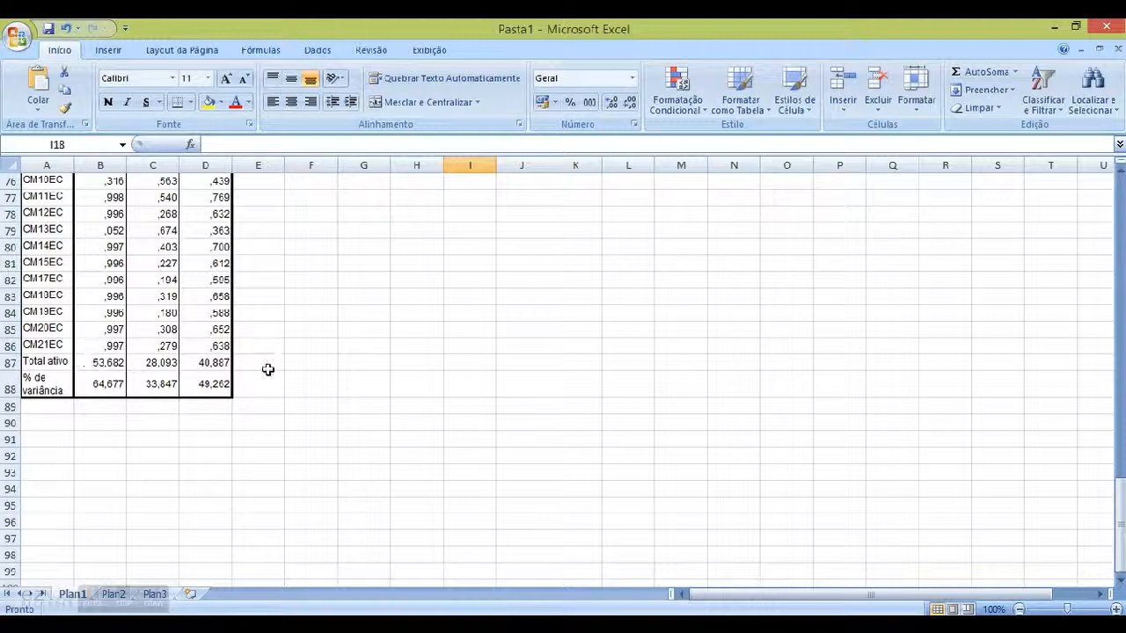
scroll(268, 374, "up", 6)
scroll(279, 428, "up", 8)
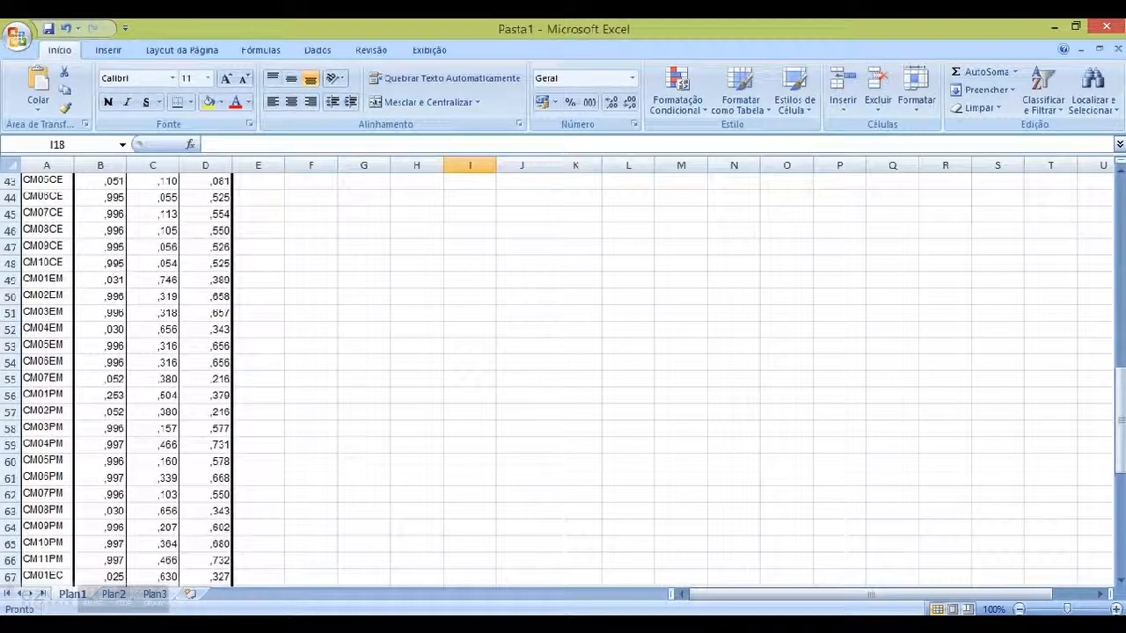
left_click(382, 572)
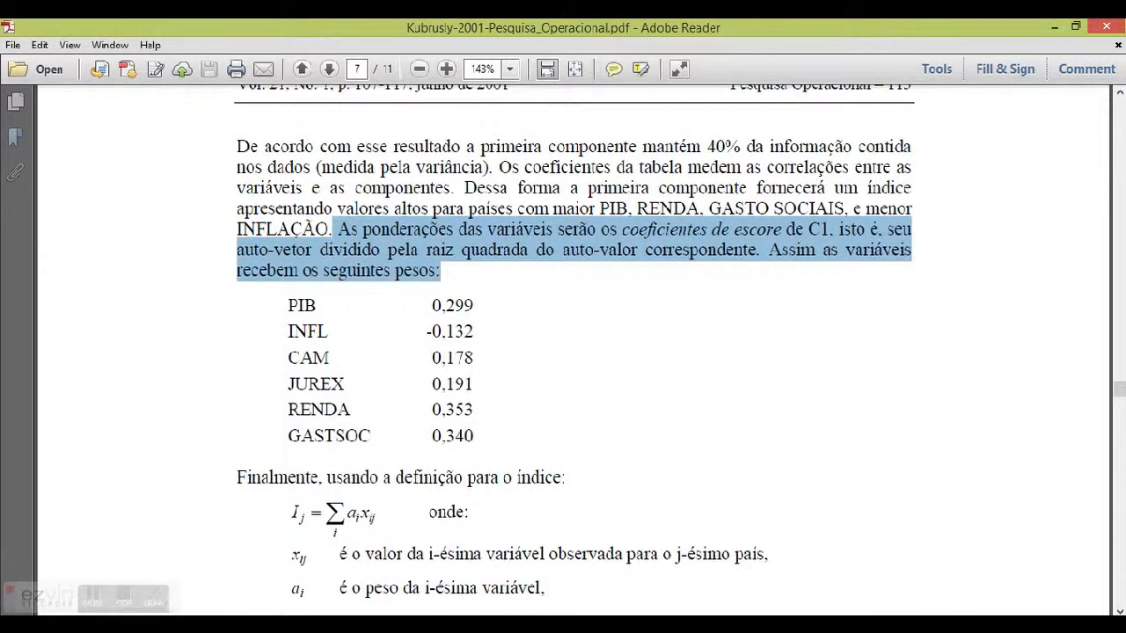
Step: Compare the discrimination measures table in the Pasta1 Excel workbook with the article's passage on variable weights, ending back in the workbook
key("alt+Tab")
scroll(97, 244, "up", 14)
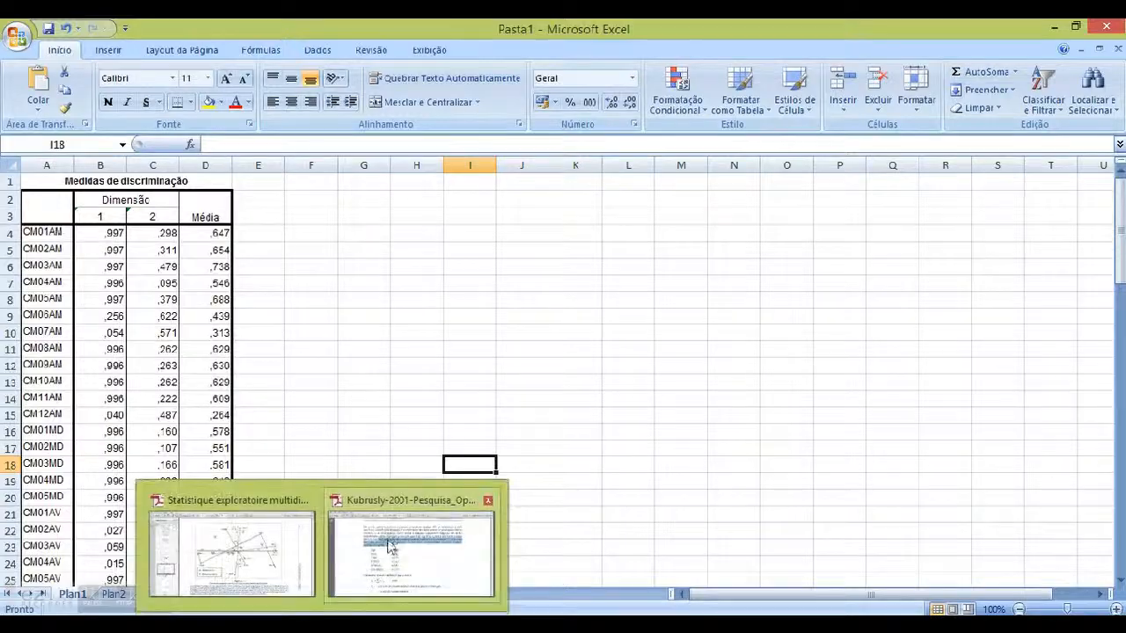
left_click(413, 545)
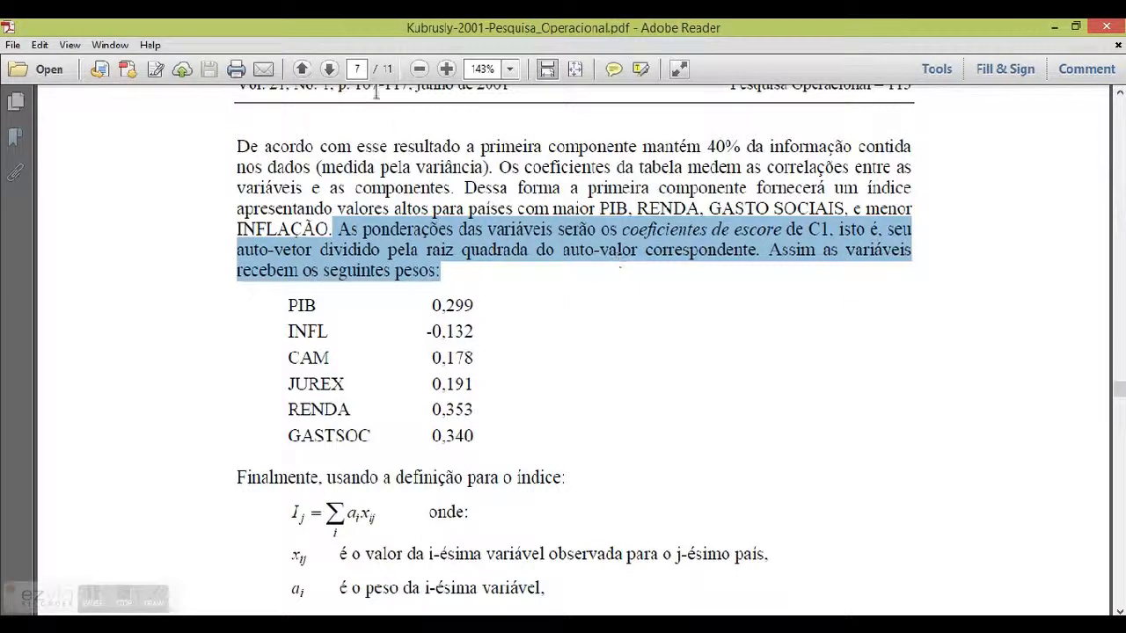
mouse_move(196, 624)
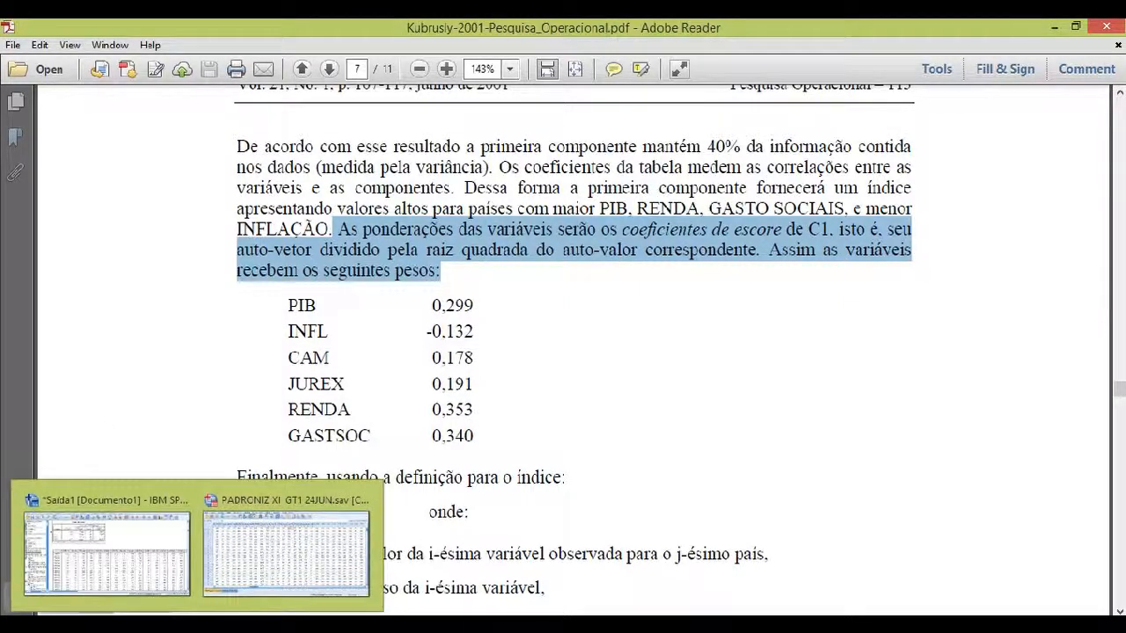
mouse_move(322, 624)
left_click(203, 566)
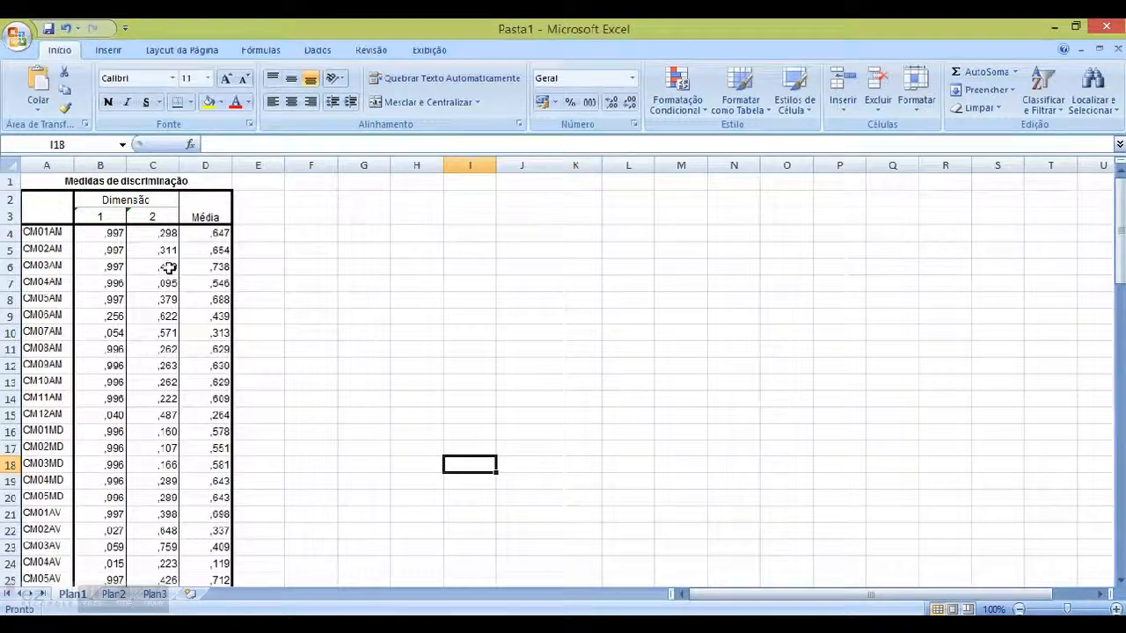
Step: Calculate in cell E4 the square root of dimension 1's Total ativo value with the RAIZ function on B87
left_click(261, 233)
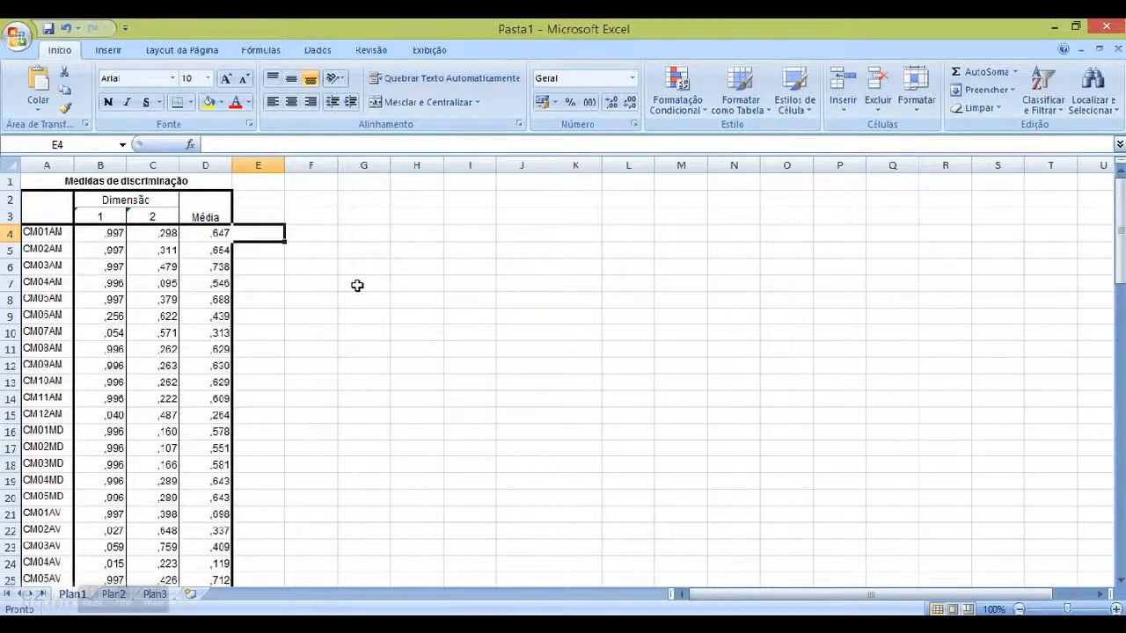
type("=raiz")
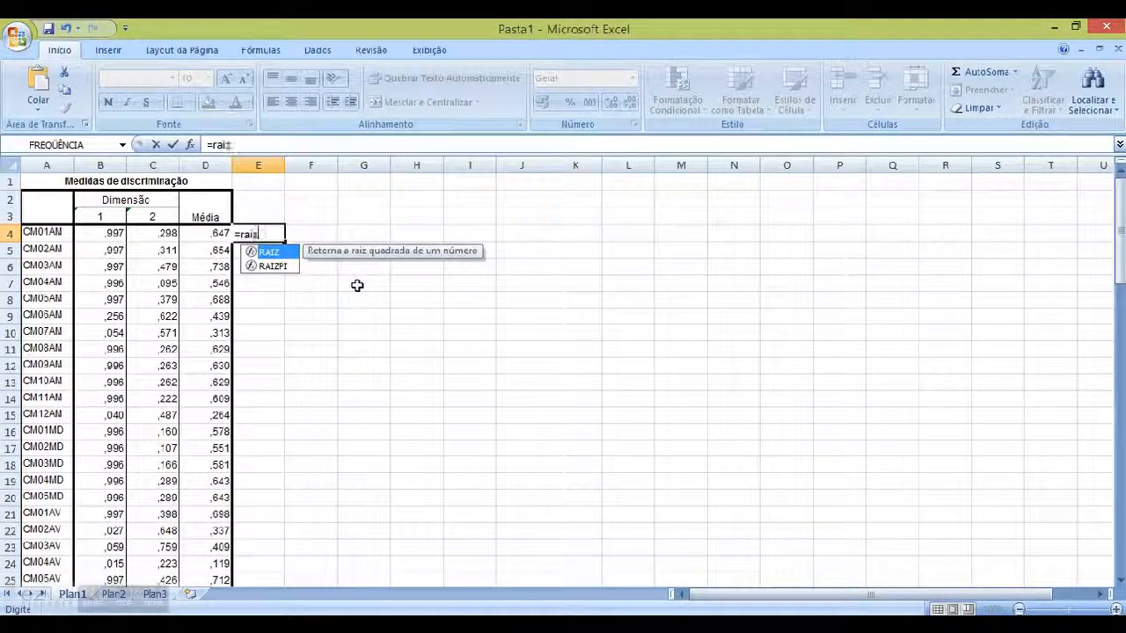
double_click(269, 253)
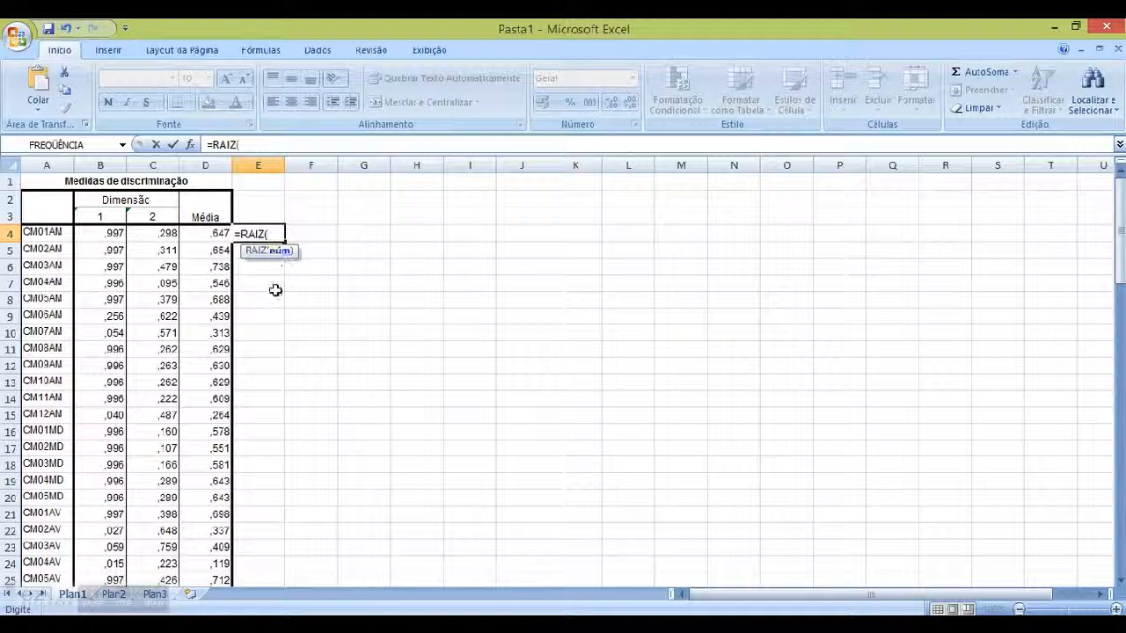
scroll(128, 451, "down", 7)
scroll(128, 451, "down", 20)
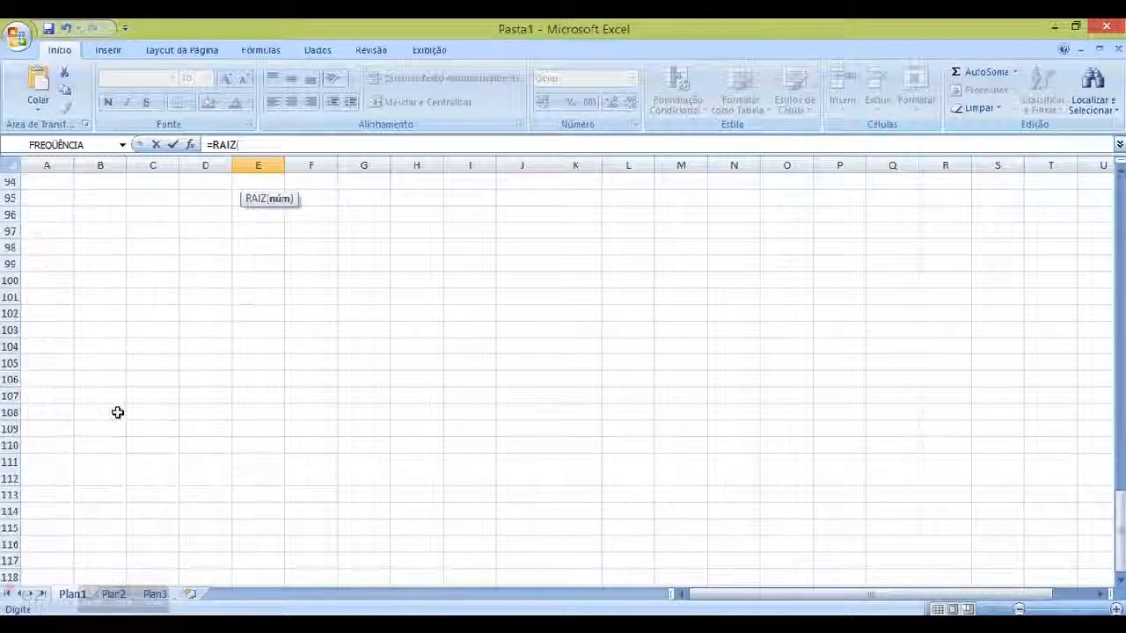
scroll(118, 409, "up", 6)
left_click(99, 363)
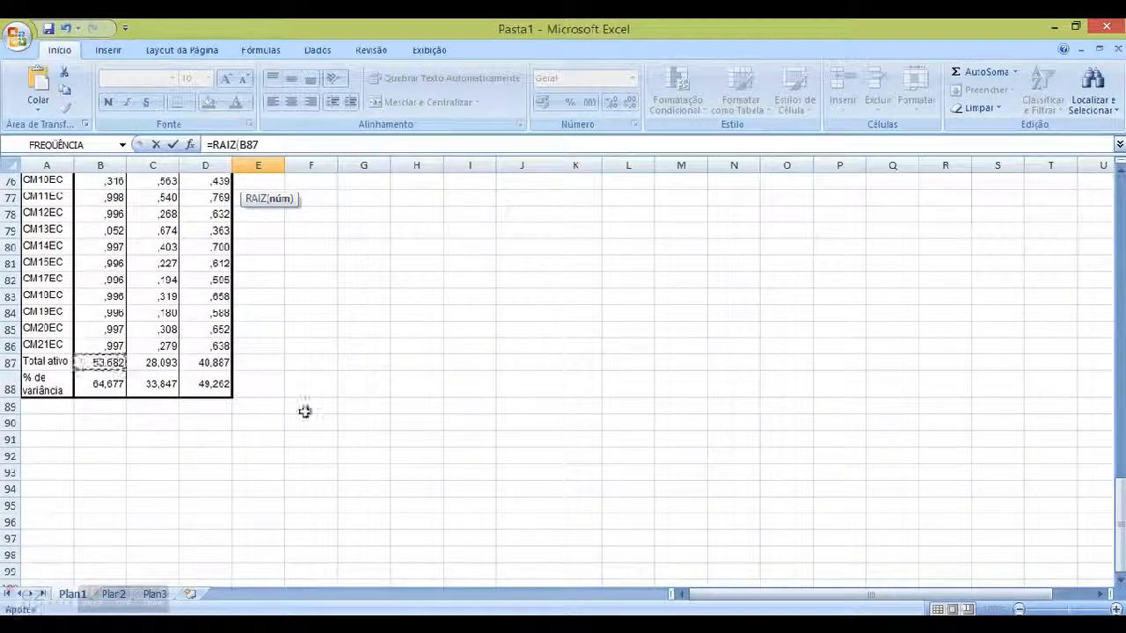
scroll(302, 409, "up", 20)
scroll(301, 410, "up", 2)
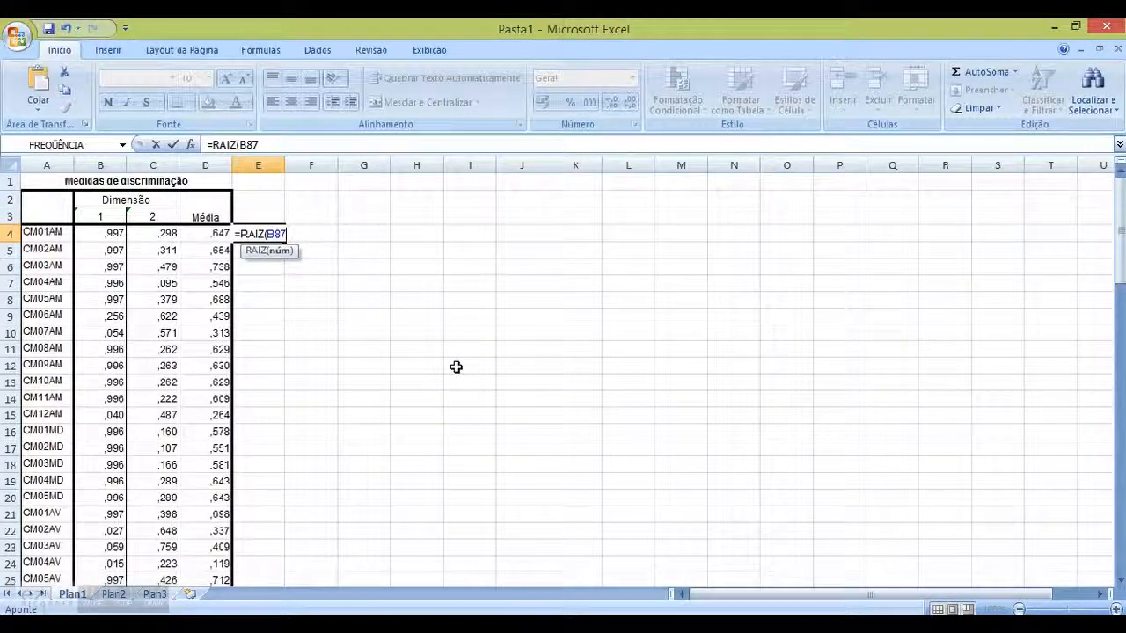
key("Return")
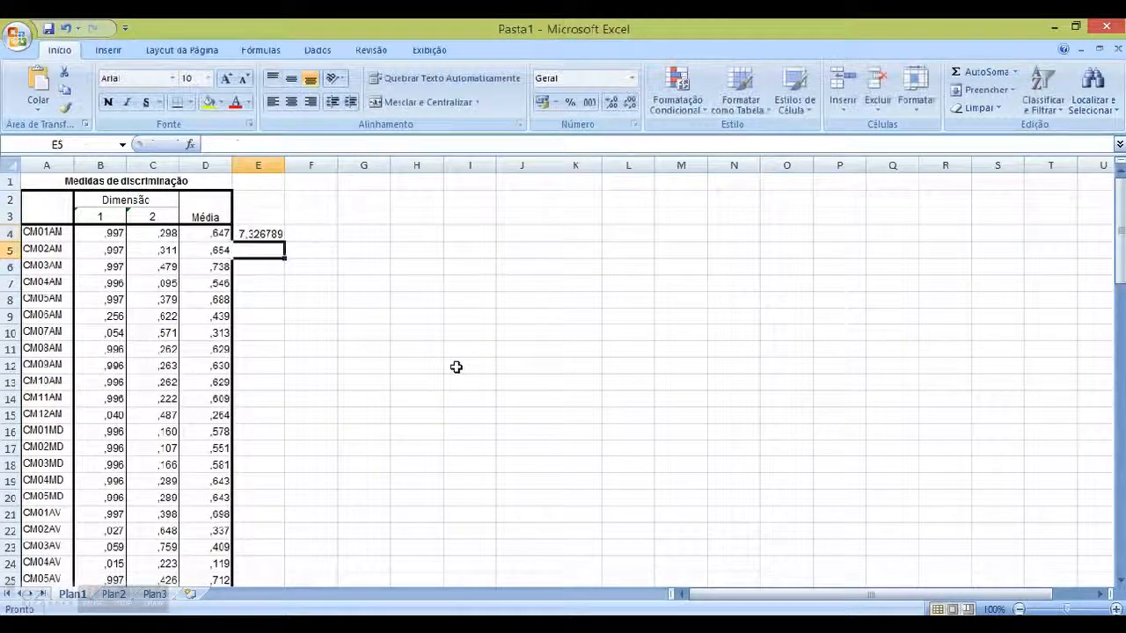
Step: Copy the square root from E4 and paste it as values only into E5 down to the last variable row, CM21EC
left_click(253, 235)
key("ctrl+c")
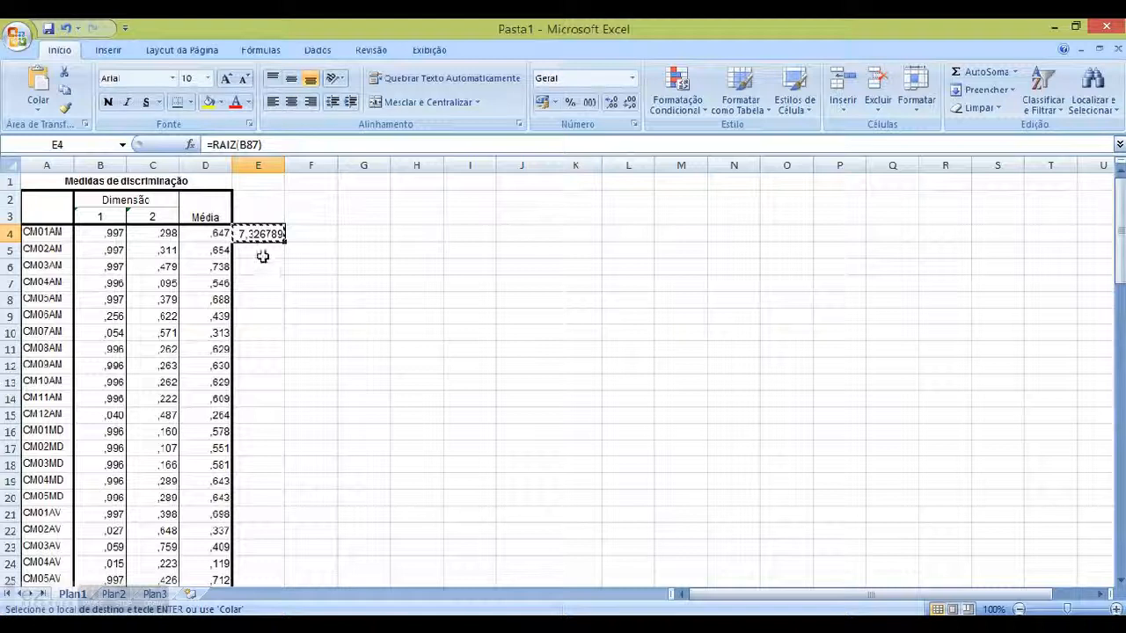
left_click_drag(260, 249, 248, 514)
right_click(243, 466)
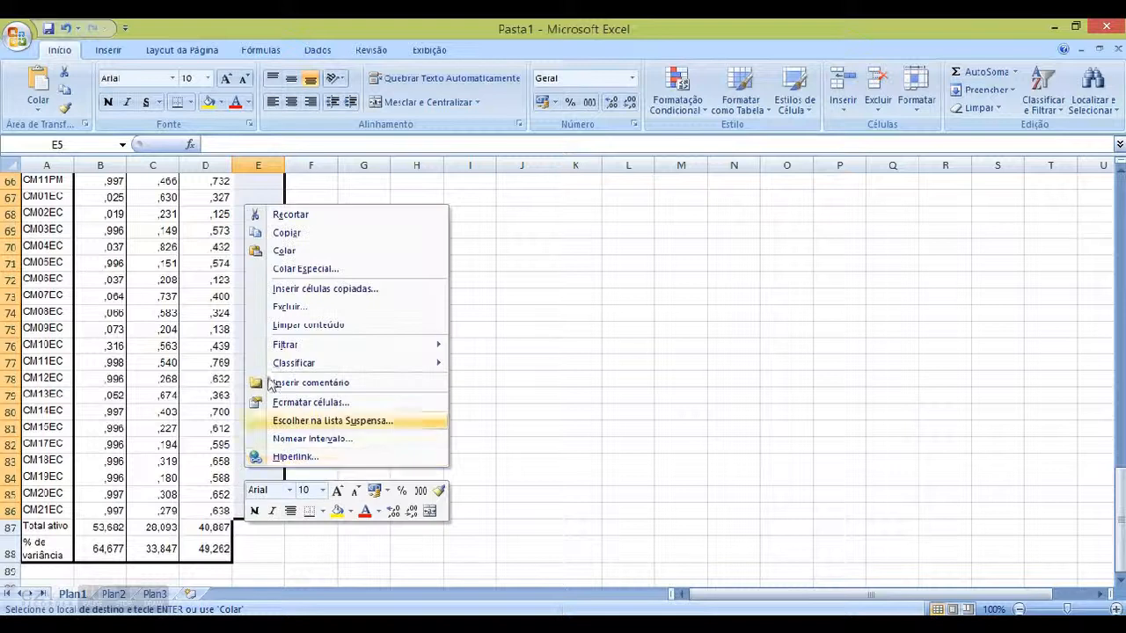
left_click(283, 266)
left_click(176, 201)
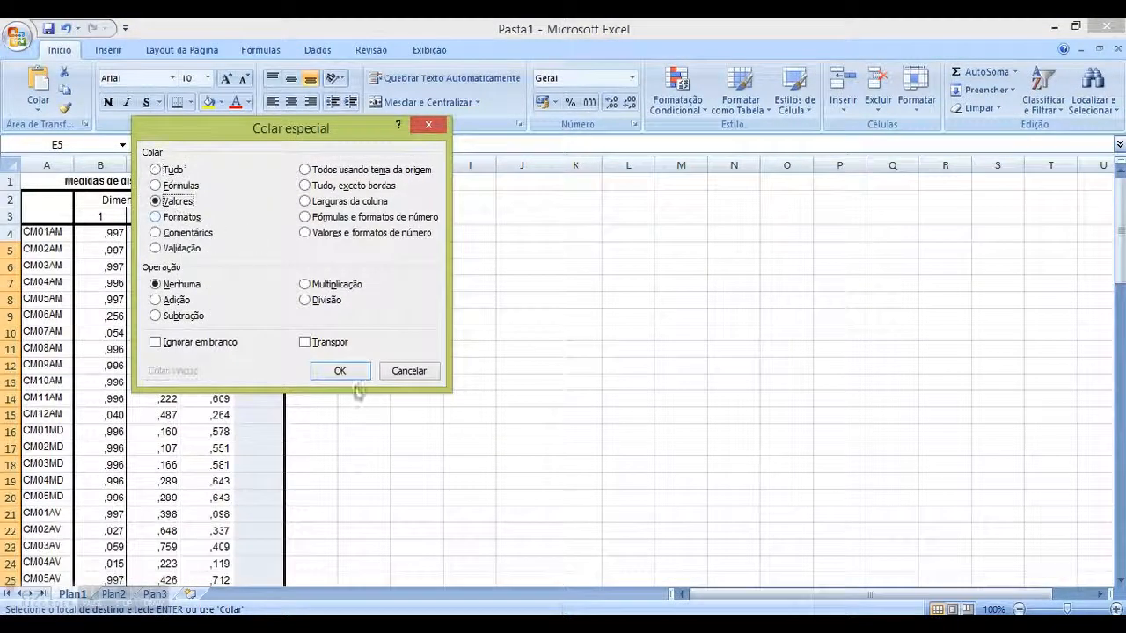
left_click(329, 371)
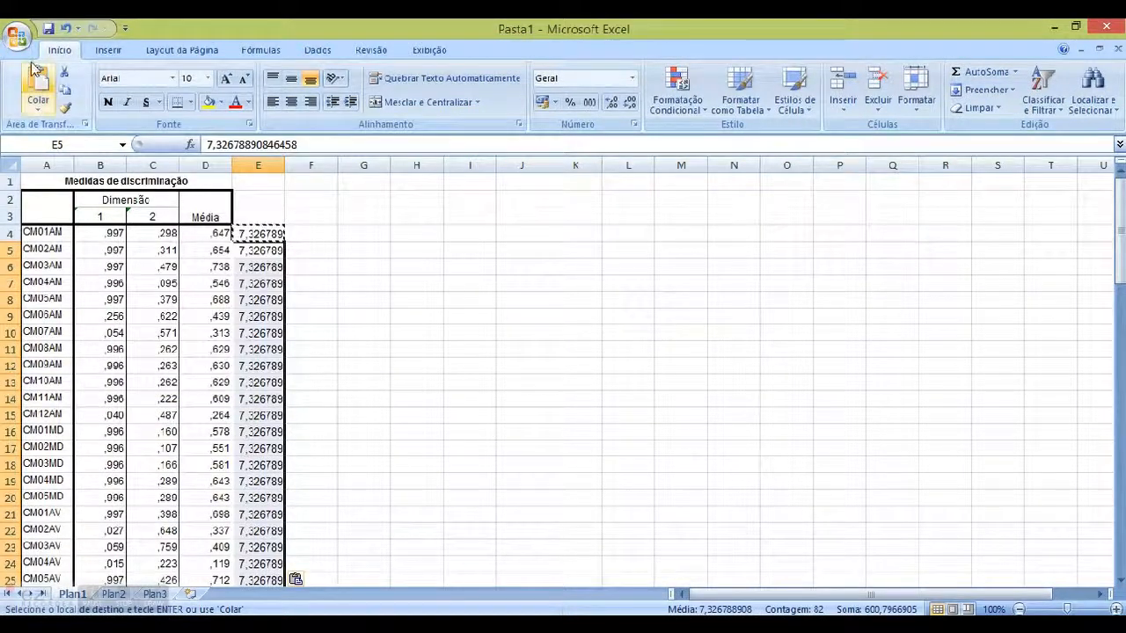
Step: Save the workbook on the desktop (Área de Trabalho) as "saida exploração GT1 ACM"
left_click(50, 29)
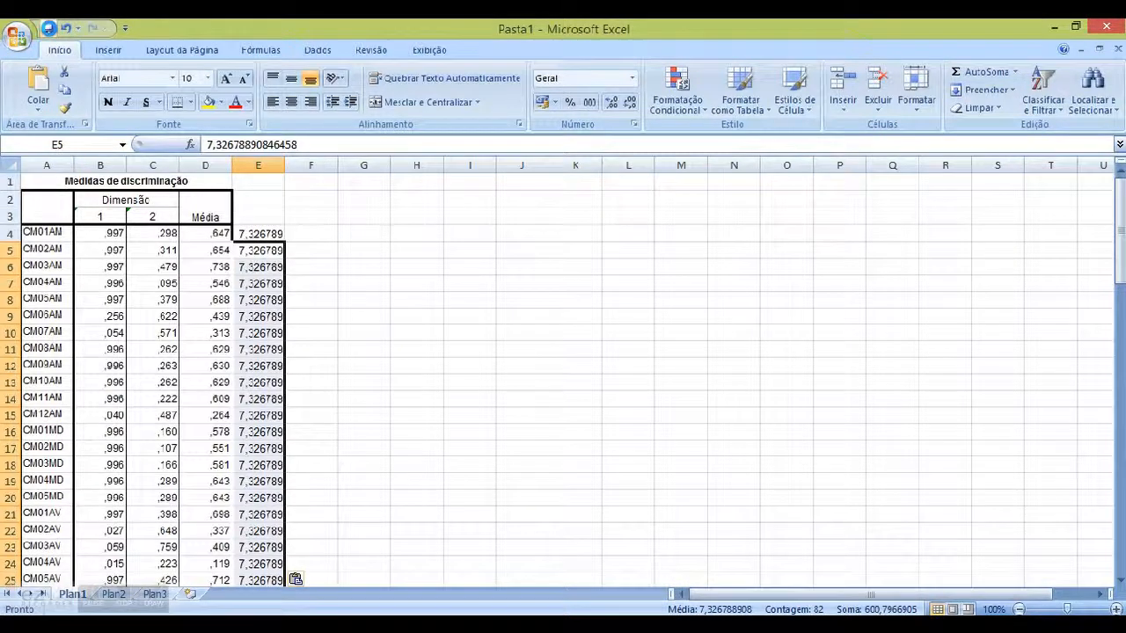
type("saida")
type("exploração GT1 ACM")
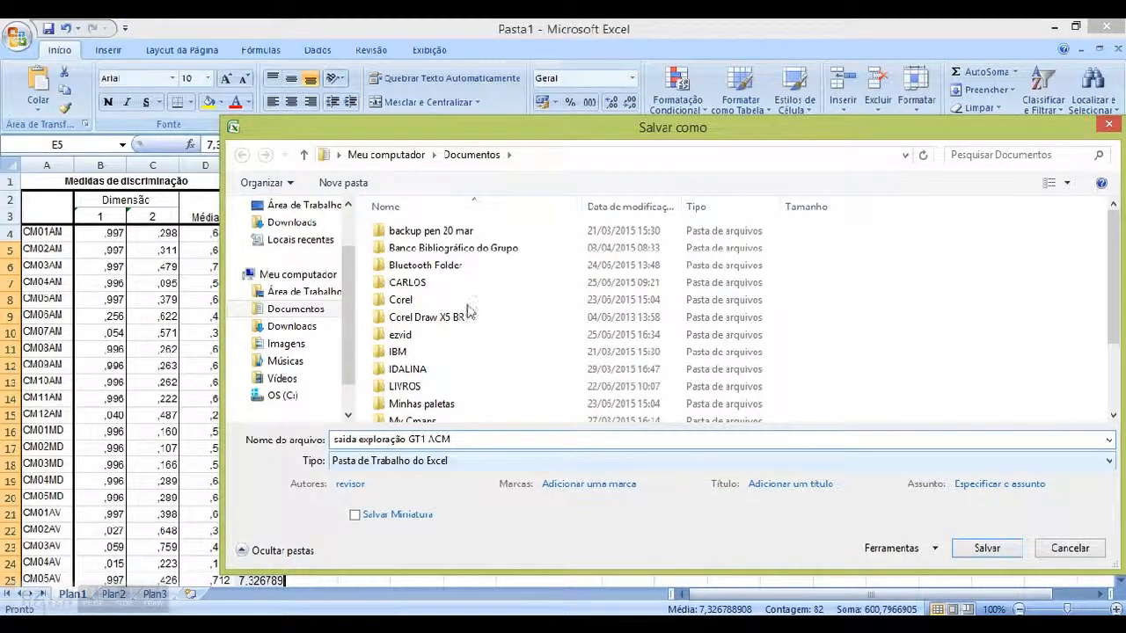
left_click(339, 205)
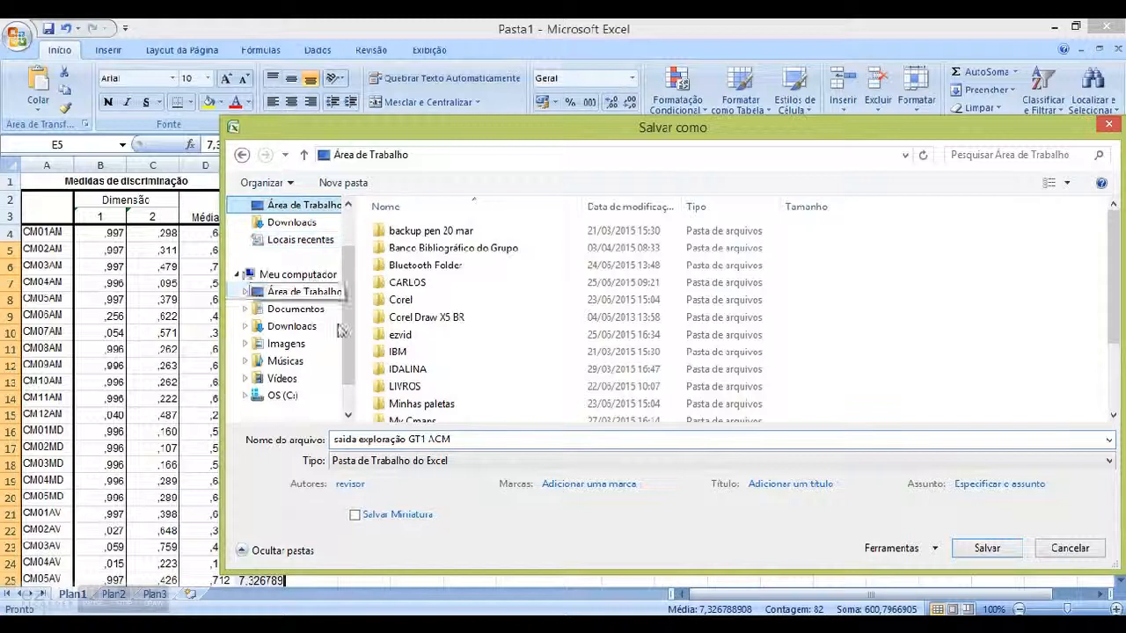
left_click(987, 554)
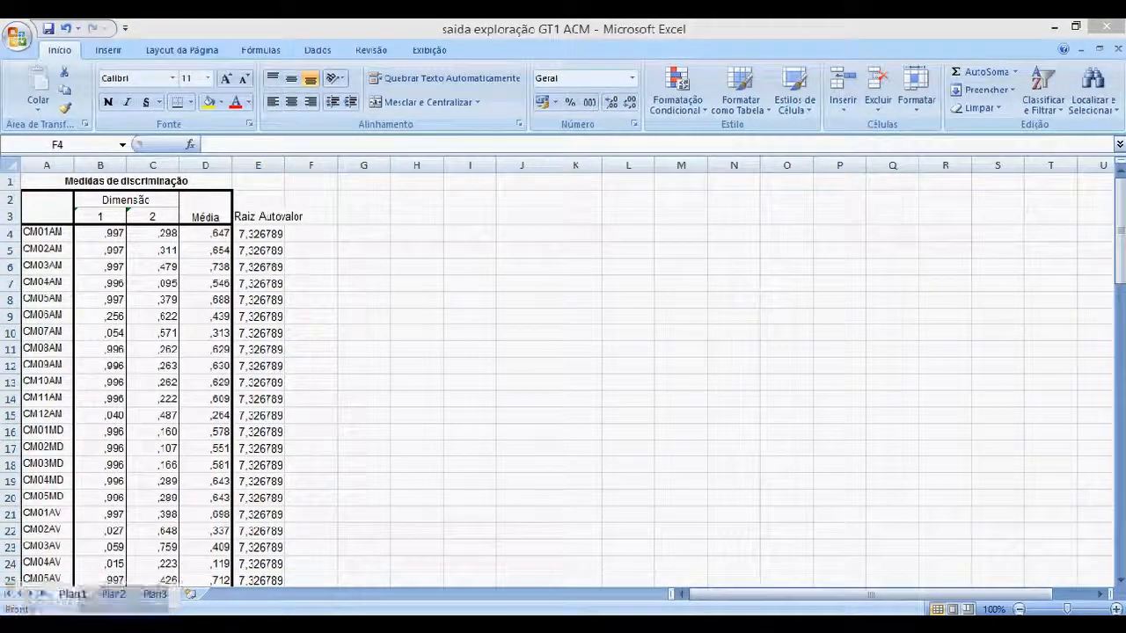
Step: Rename the first dimension column header Dim1 and fill it across so the second dimension's header reads Dim2
mouse_move(84, 606)
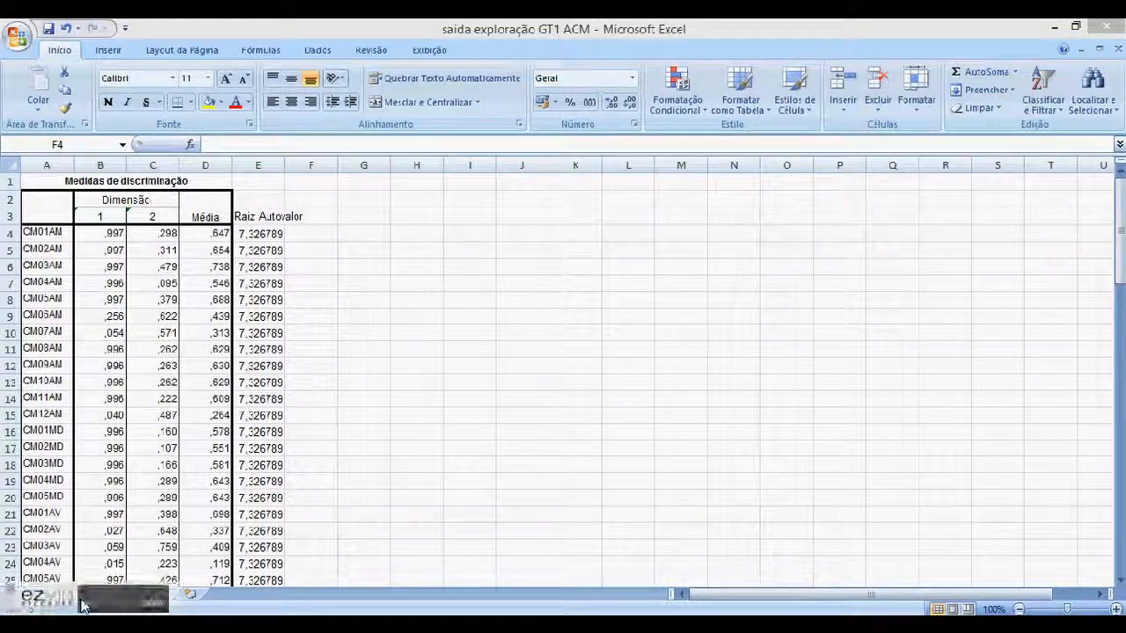
left_click(94, 217)
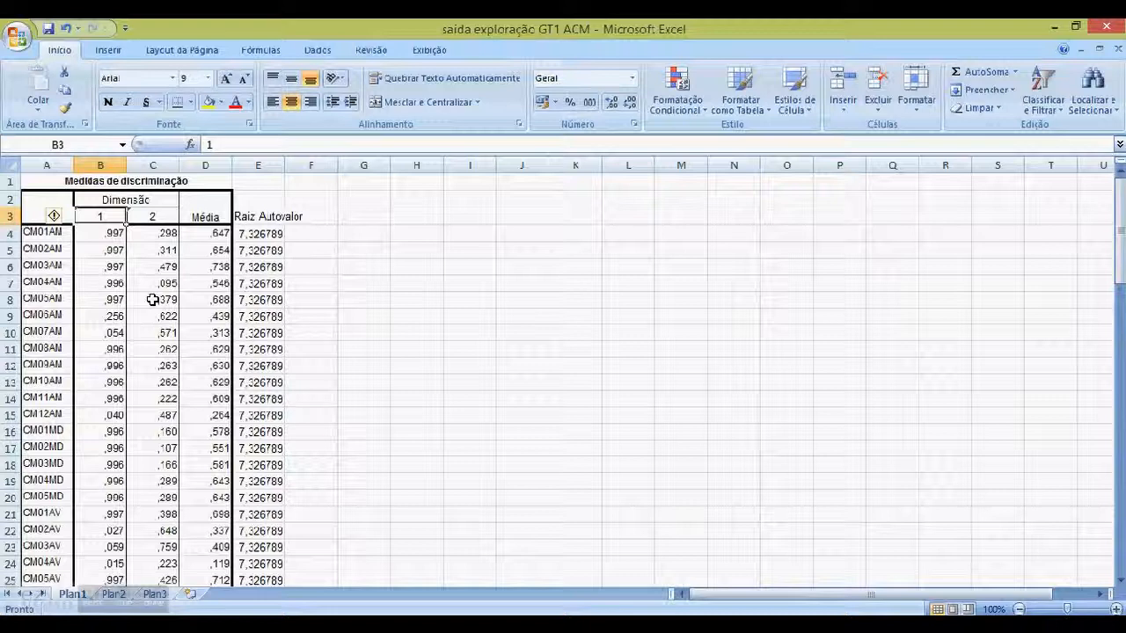
type("Dim")
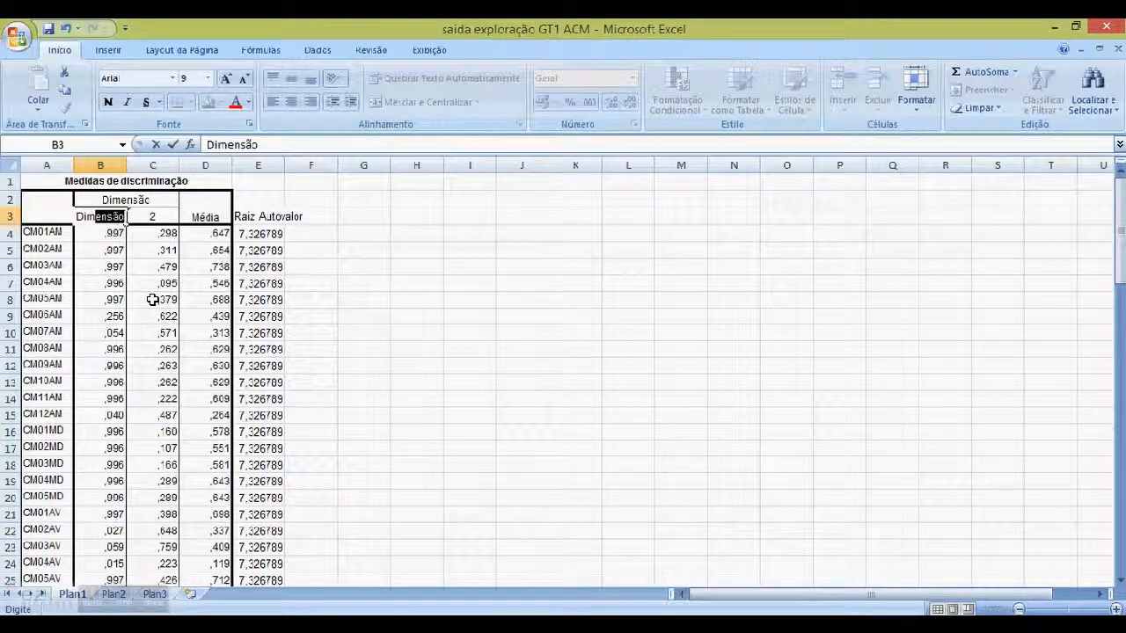
type("1")
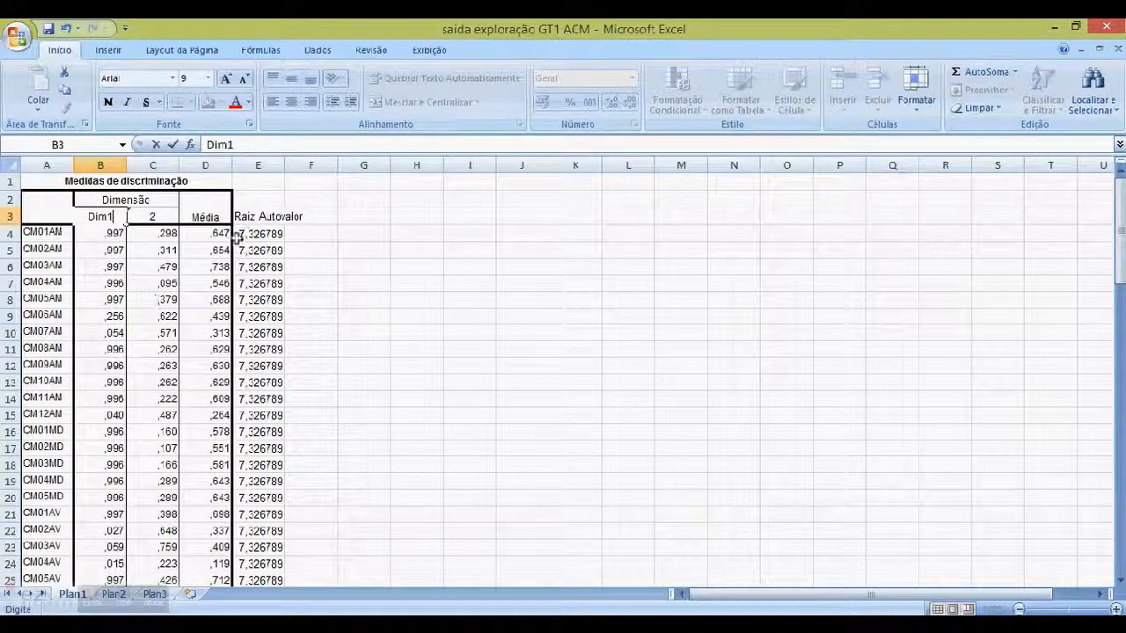
left_click(70, 235)
left_click(103, 221)
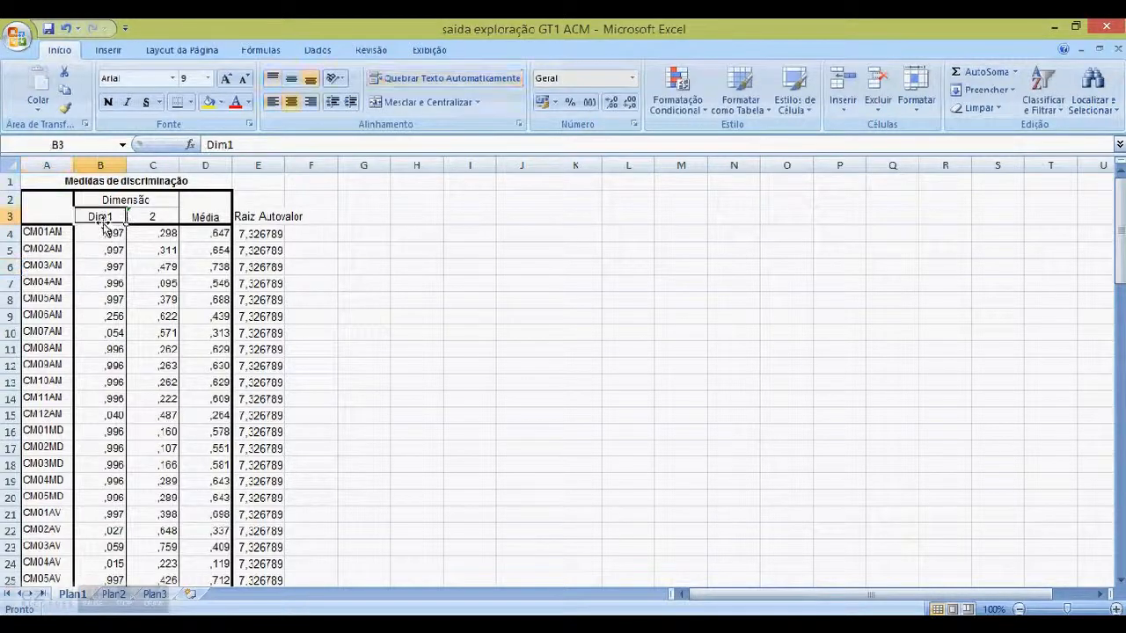
left_click_drag(127, 224, 158, 225)
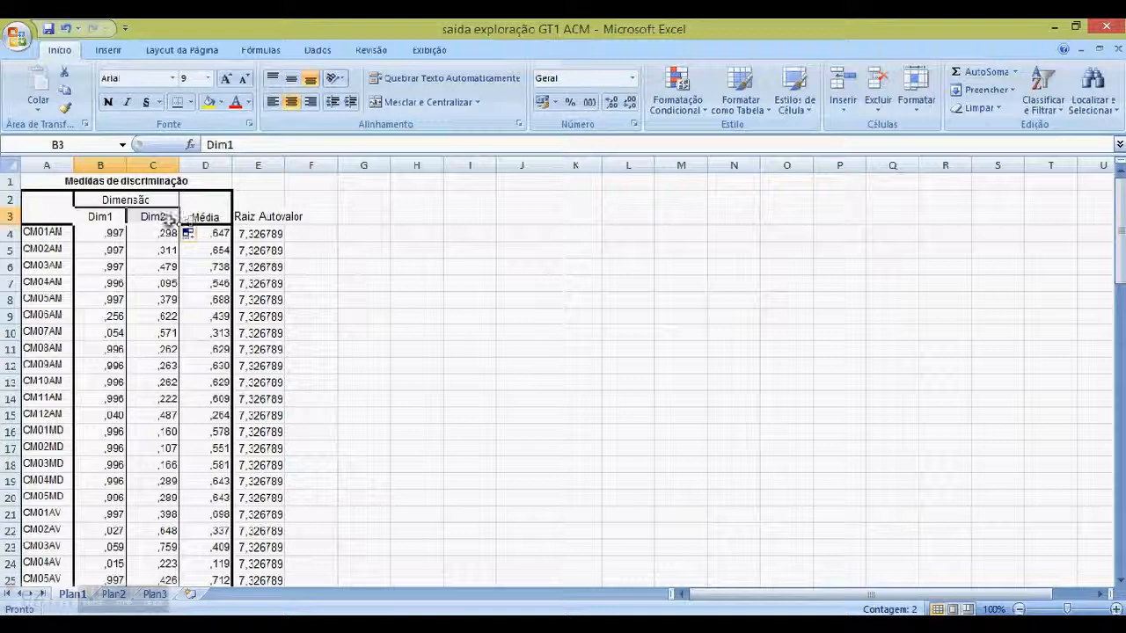
Step: Unmerge the blank header cell above the variable names and the Média header cell
left_click(32, 216)
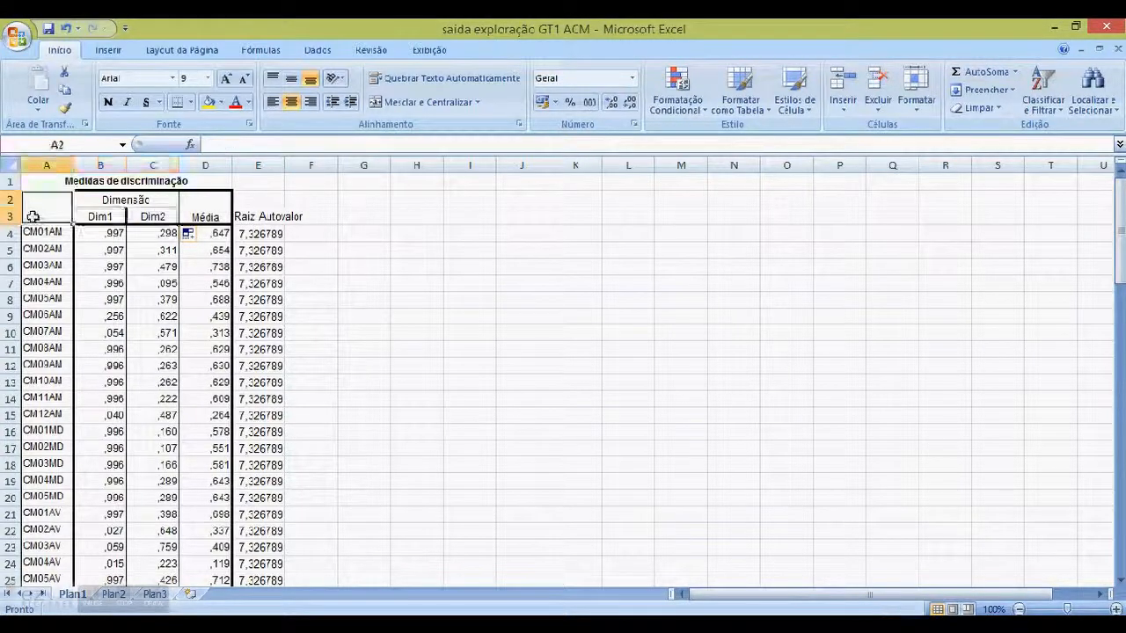
left_click(444, 77)
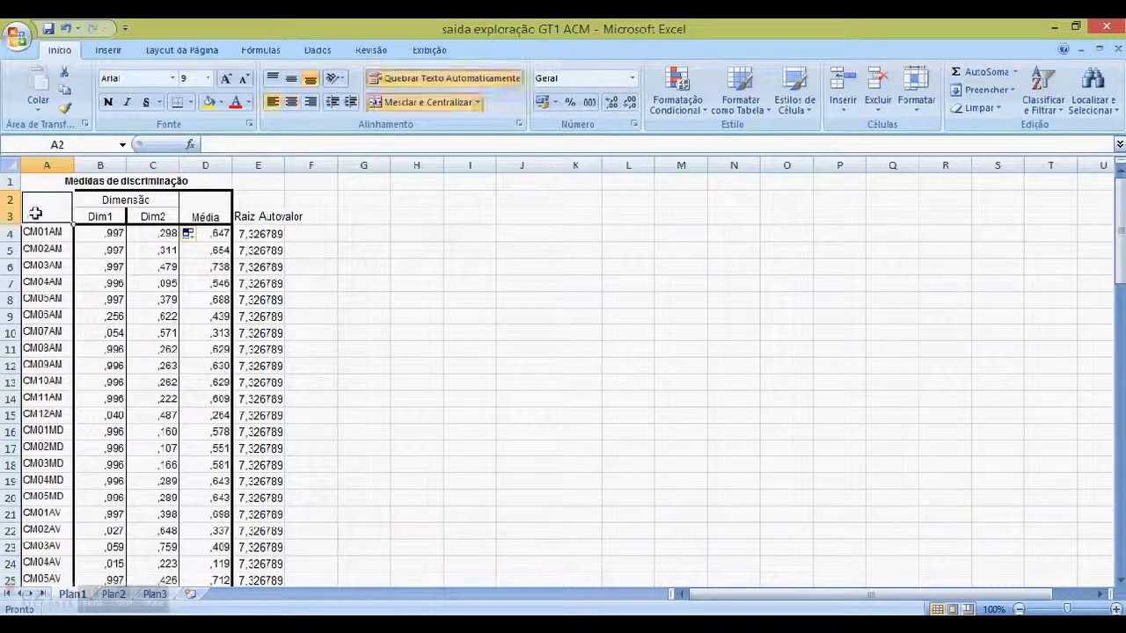
left_click(470, 281)
left_click(202, 198)
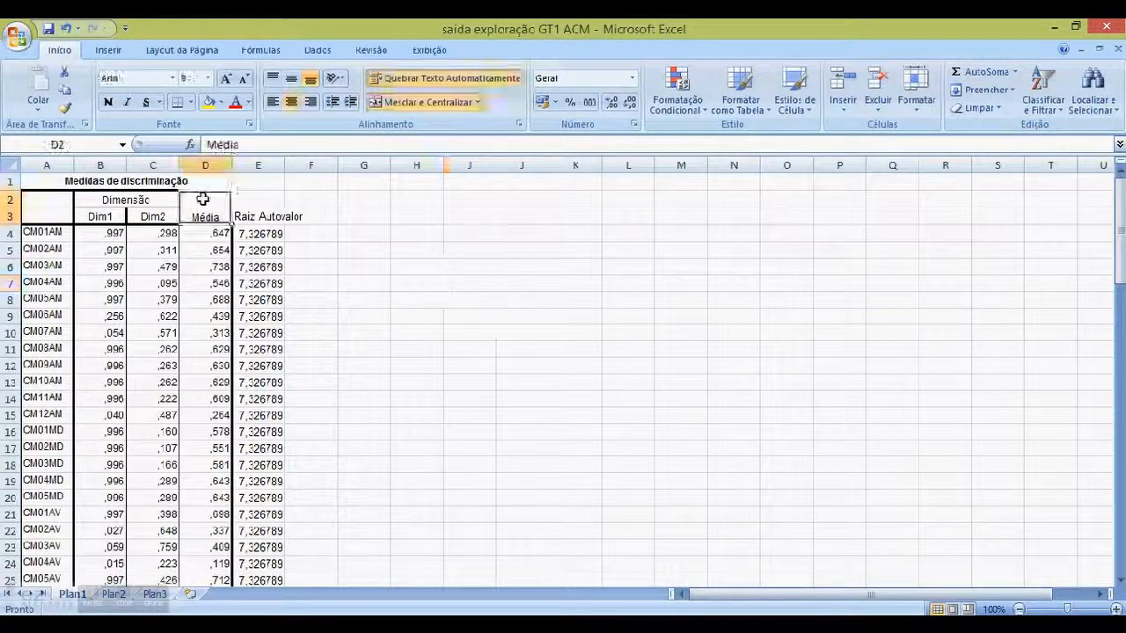
left_click(444, 78)
left_click(417, 282)
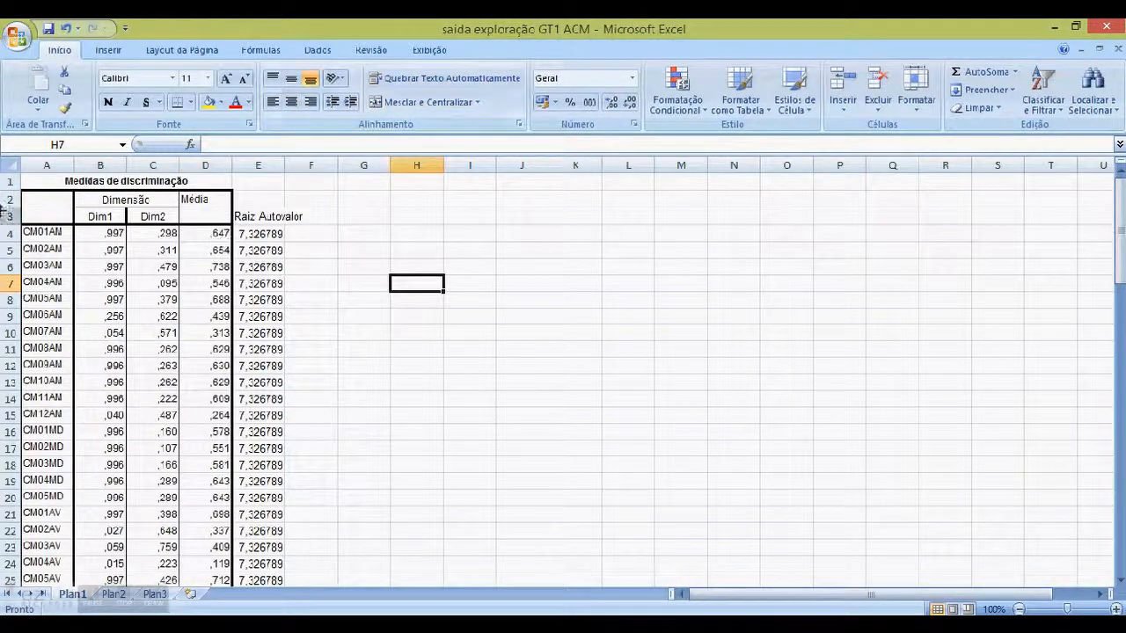
Step: Delete the first two rows of the sheet and autofit the width of the Raiz Autovalor column
left_click_drag(5, 201, 7, 182)
right_click(7, 182)
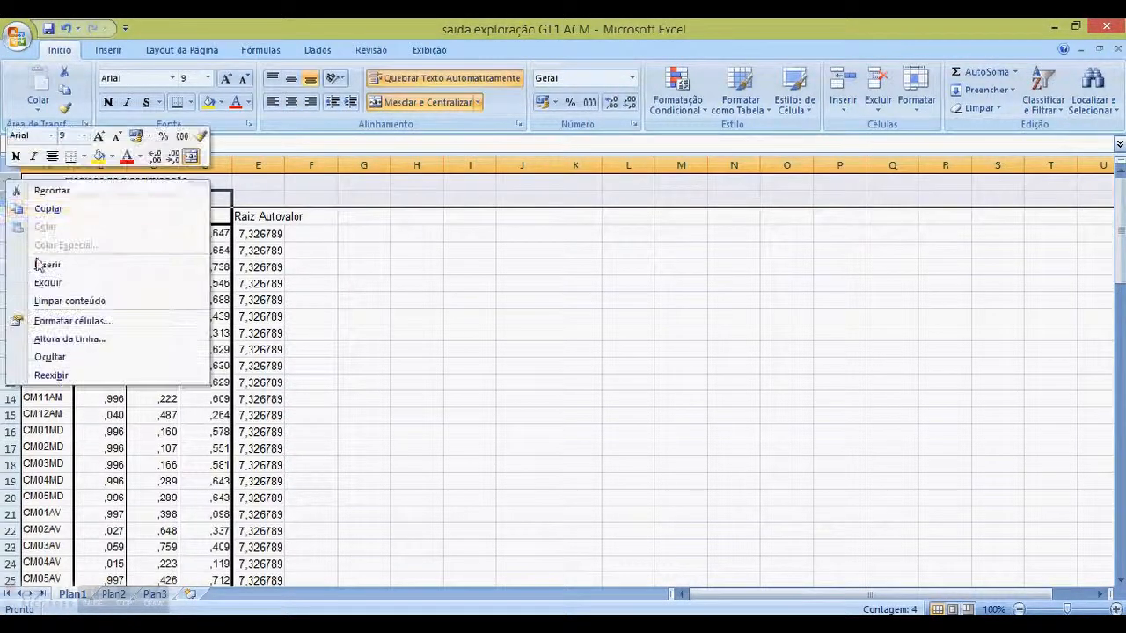
left_click(49, 283)
left_click(363, 313)
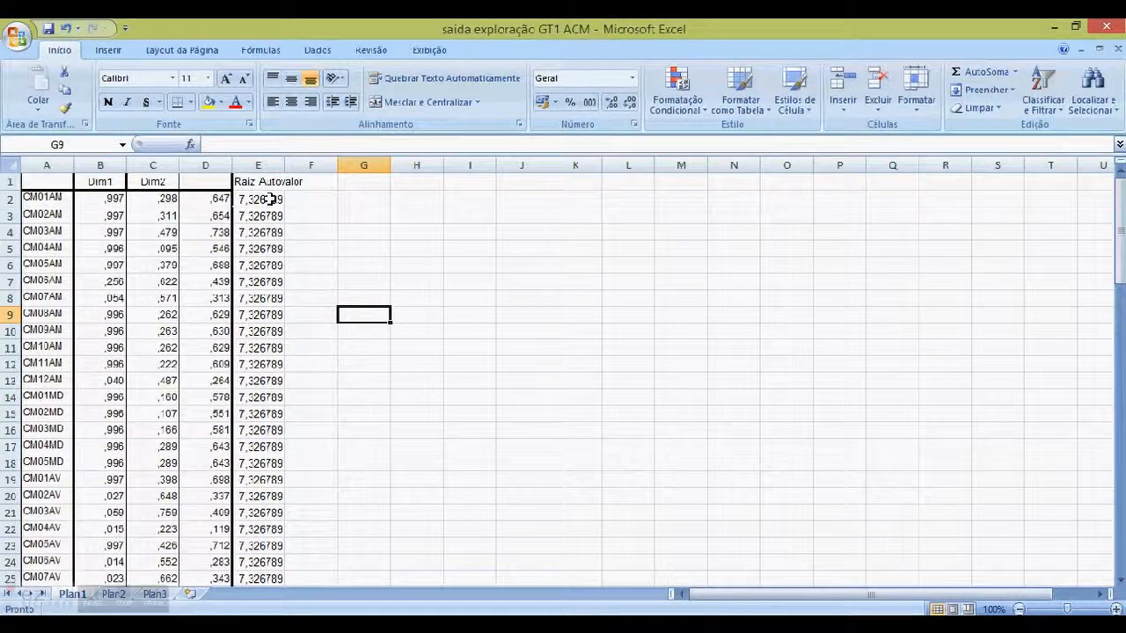
double_click(283, 168)
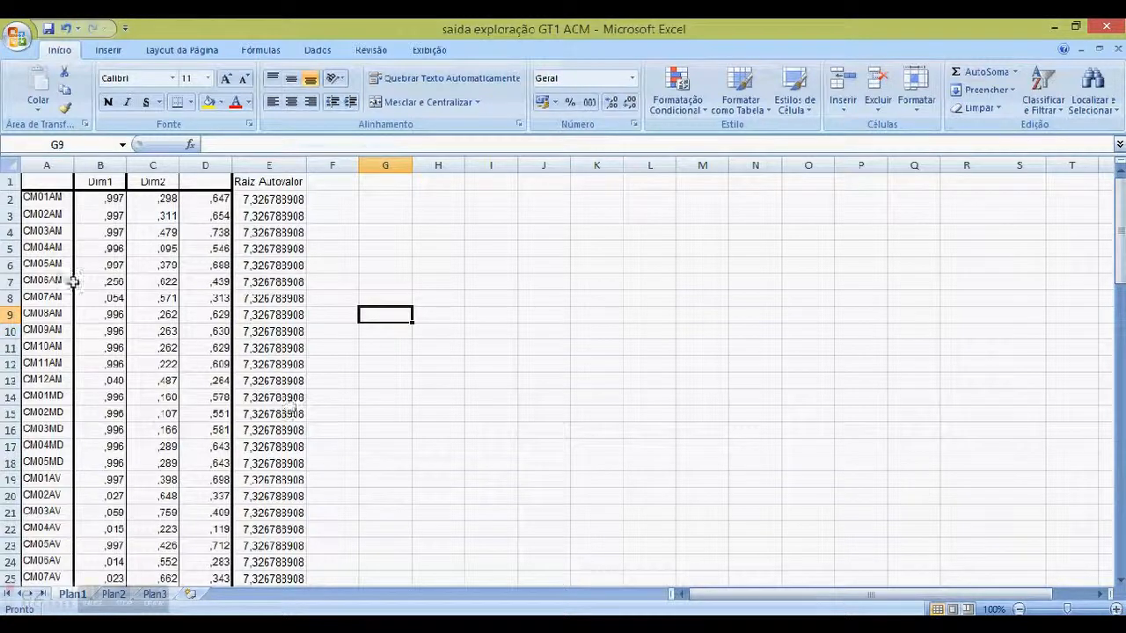
Step: Select cell F2, recheck the article's passage on dividing the eigenvector by the eigenvalue's square root, and return to the workbook
left_click(319, 202)
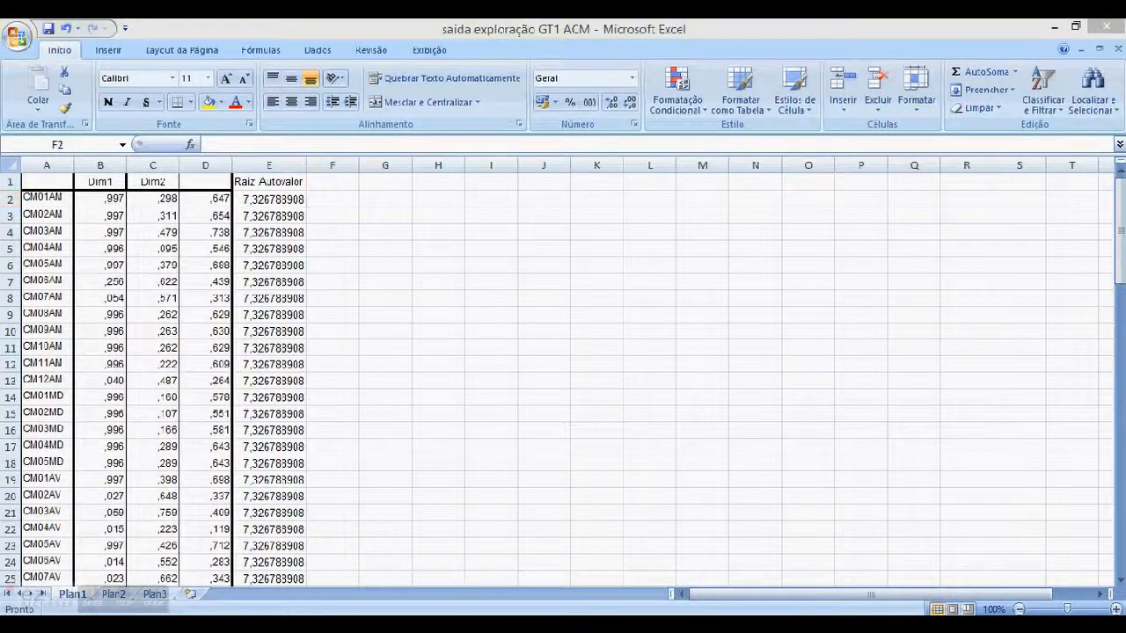
left_click(380, 576)
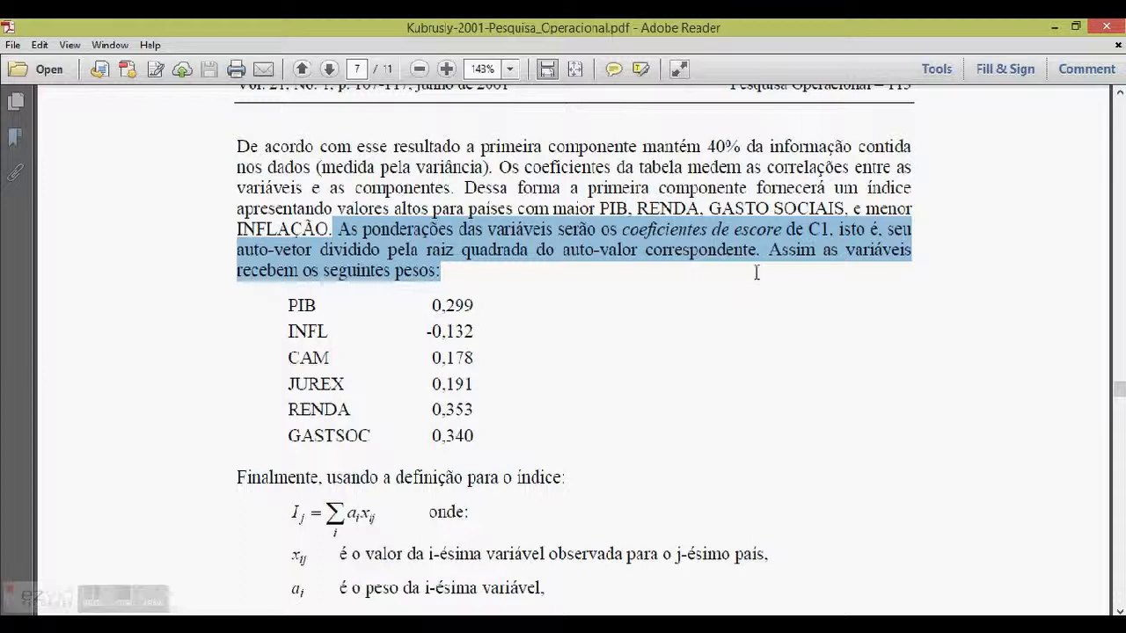
left_click(1053, 27)
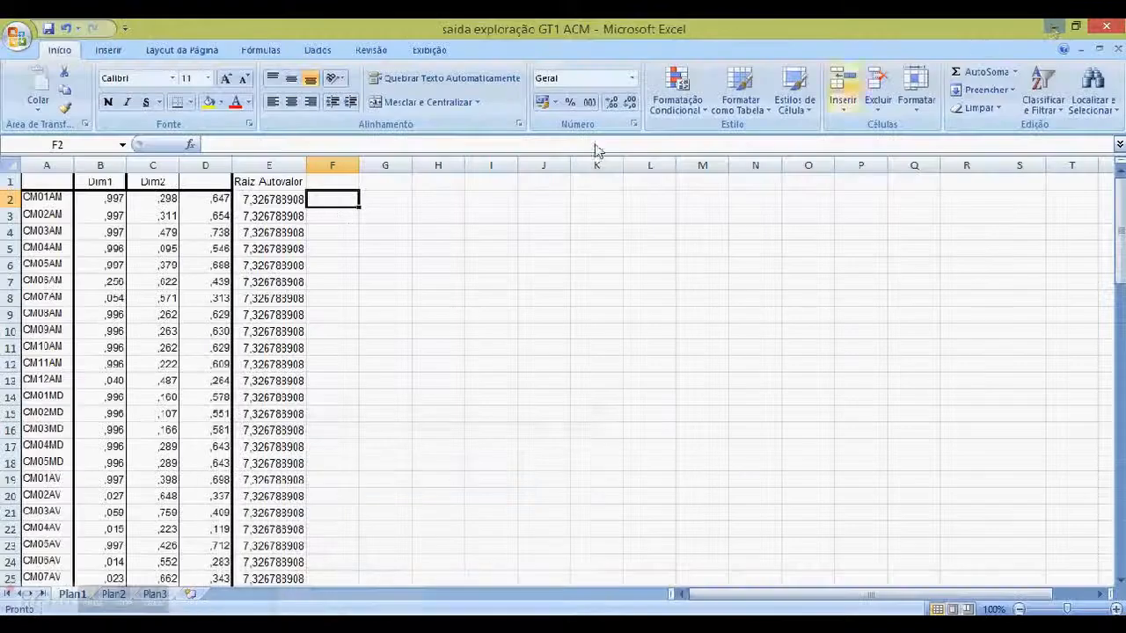
Step: Calculate the first variable's weight in F2 with =B2/E2 and fill the formula down to row 84
type("=")
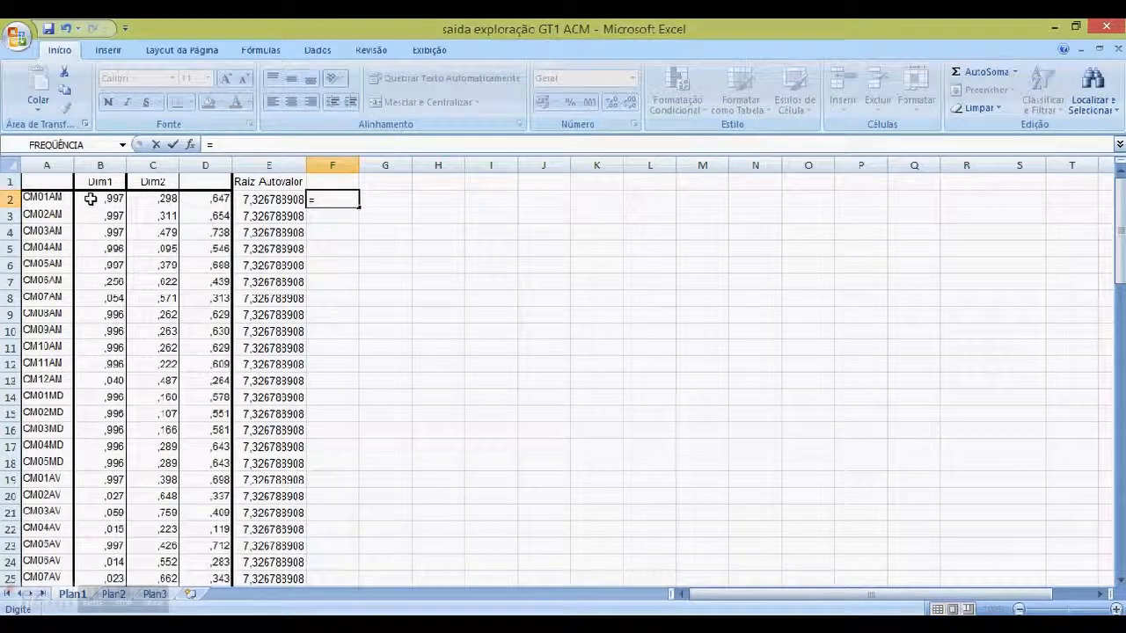
left_click(91, 197)
type("/")
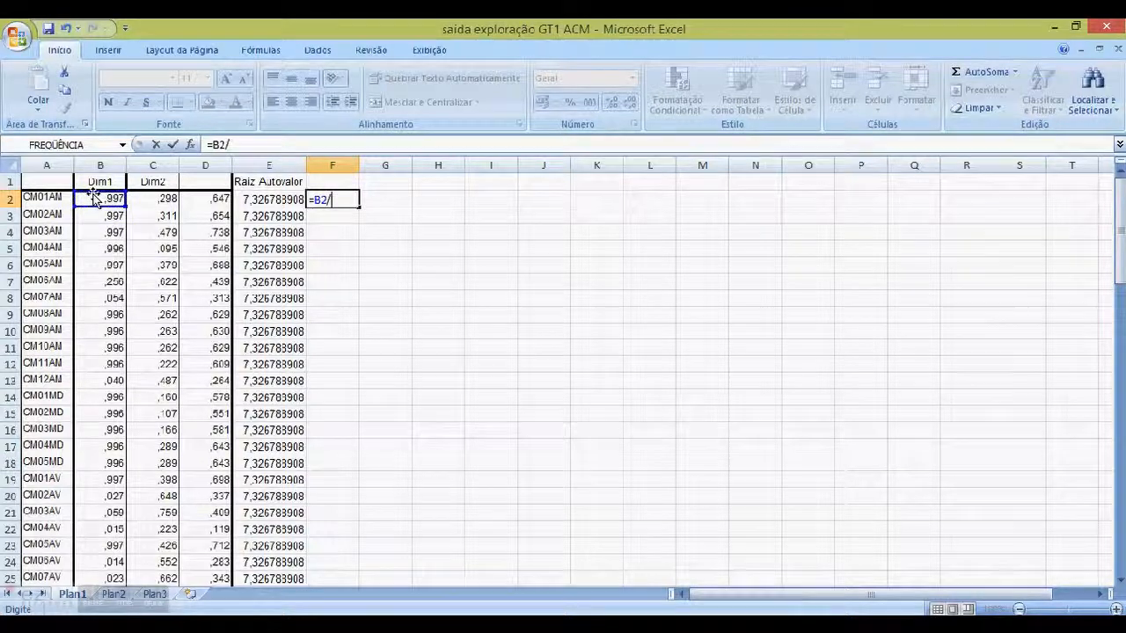
left_click(268, 203)
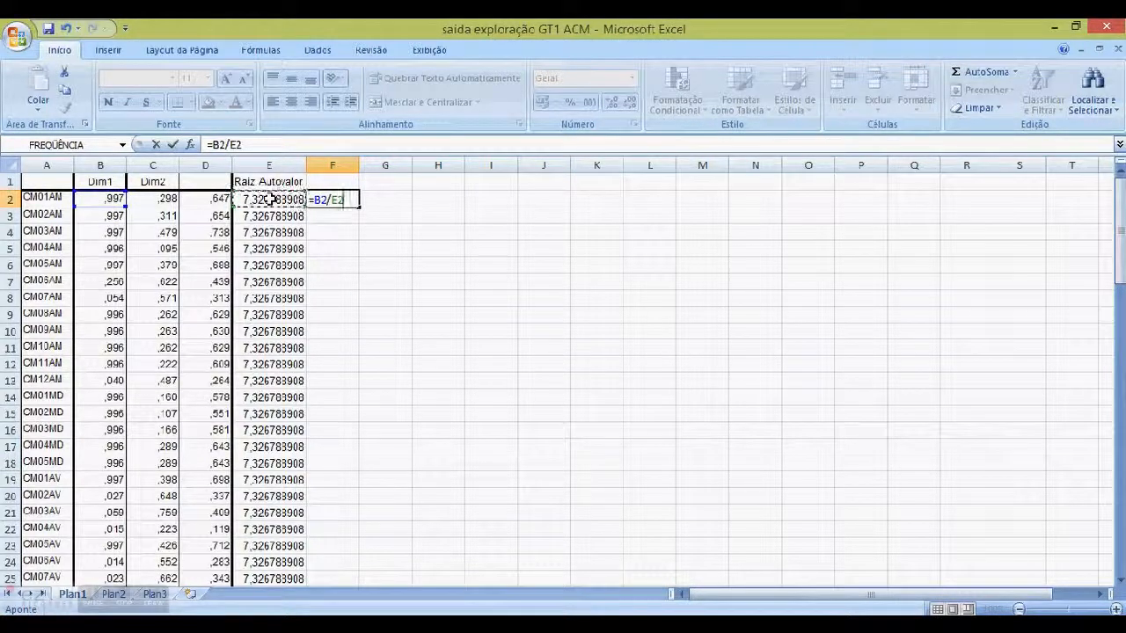
key("Return")
left_click(329, 199)
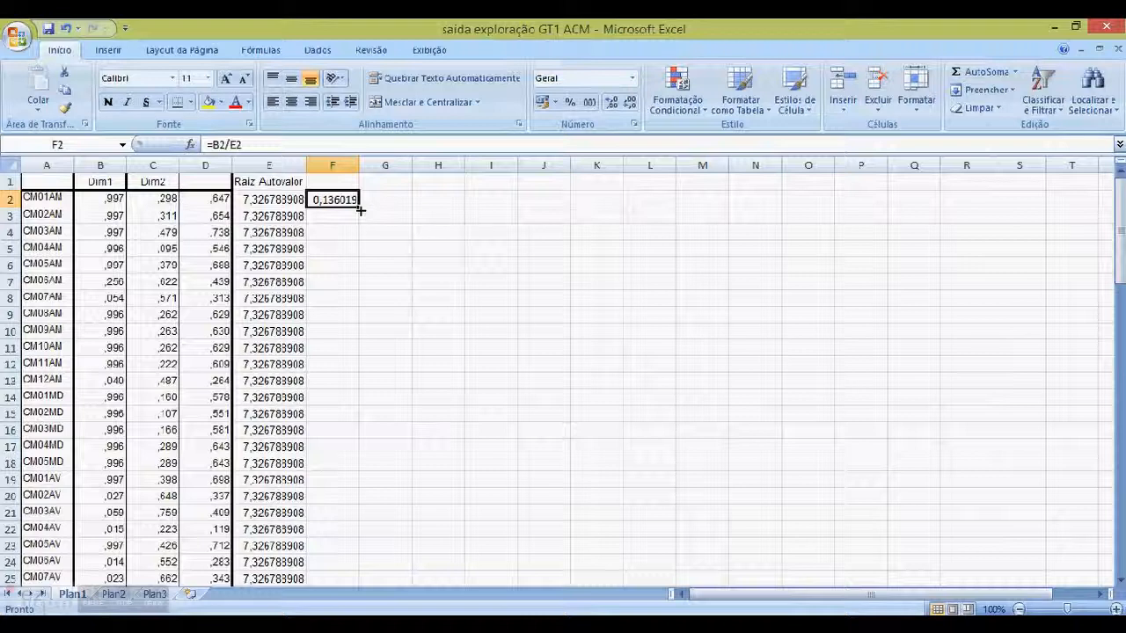
double_click(359, 207)
scroll(400, 431, "down", 20)
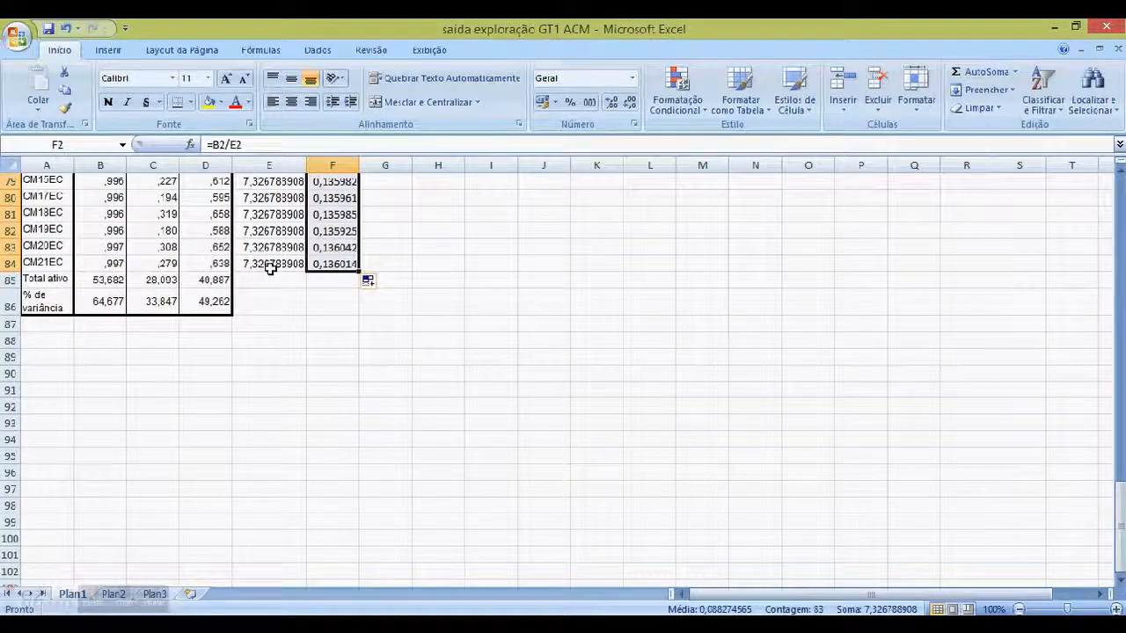
scroll(253, 375, "up", 20)
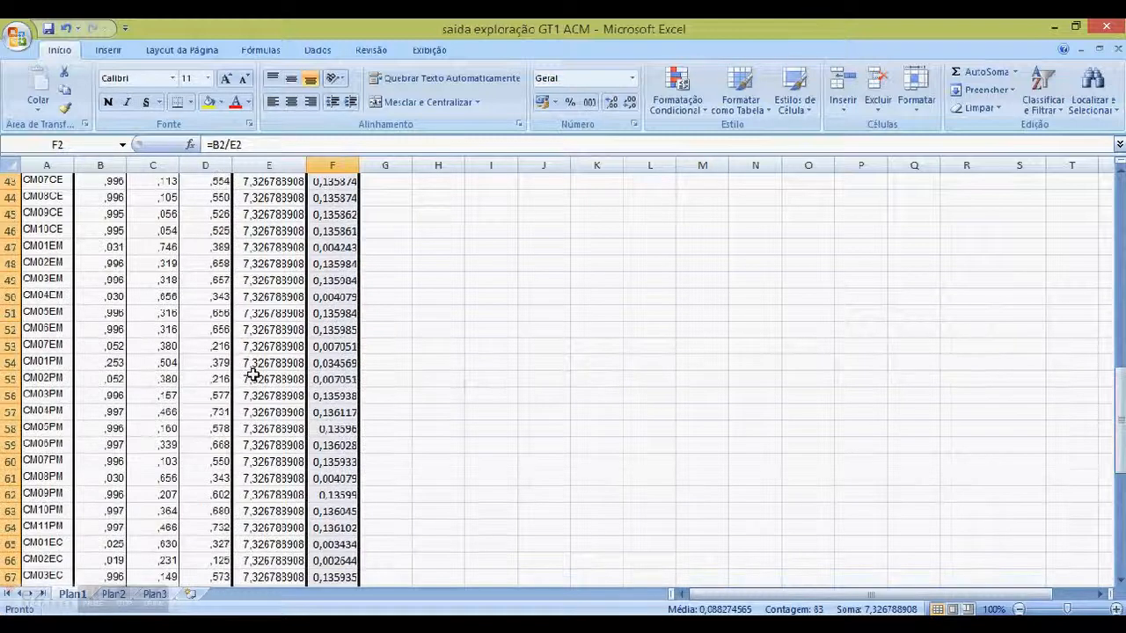
scroll(254, 375, "up", 6)
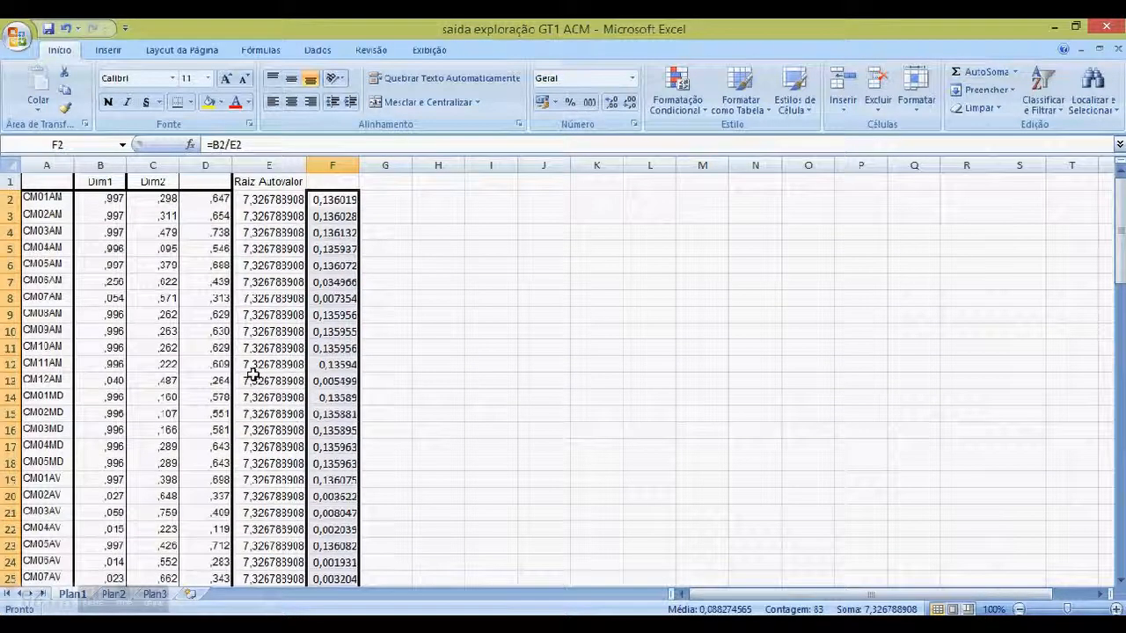
Step: Enter the header Peso (var) in F1 and autofit the column width to its contents
left_click(335, 182)
type("P")
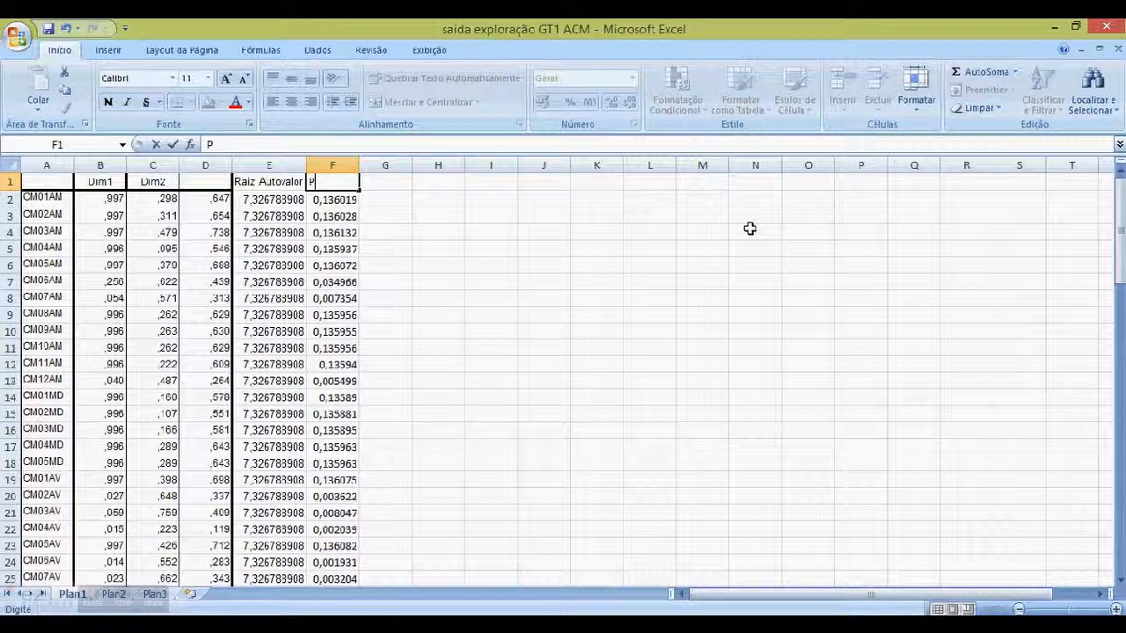
type("eso")
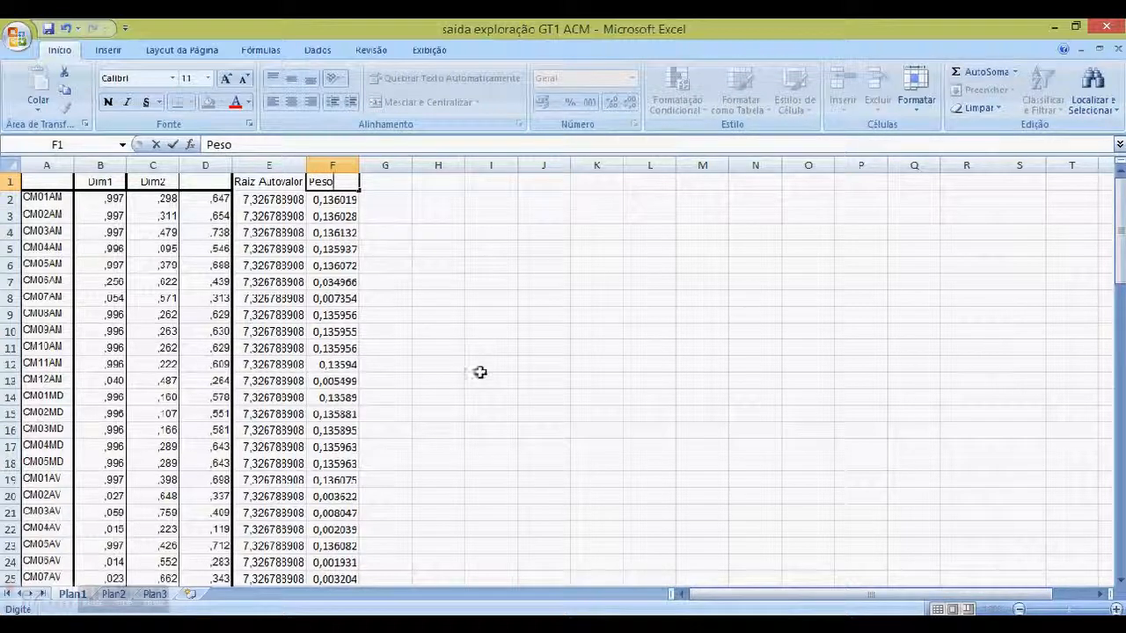
type(" /9")
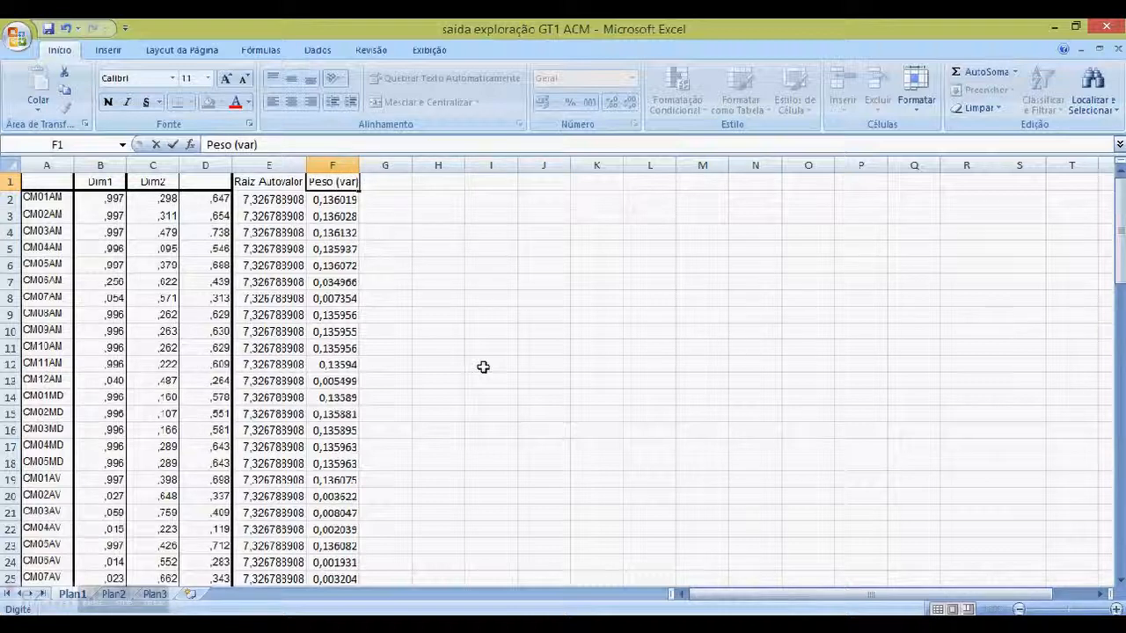
left_click(441, 329)
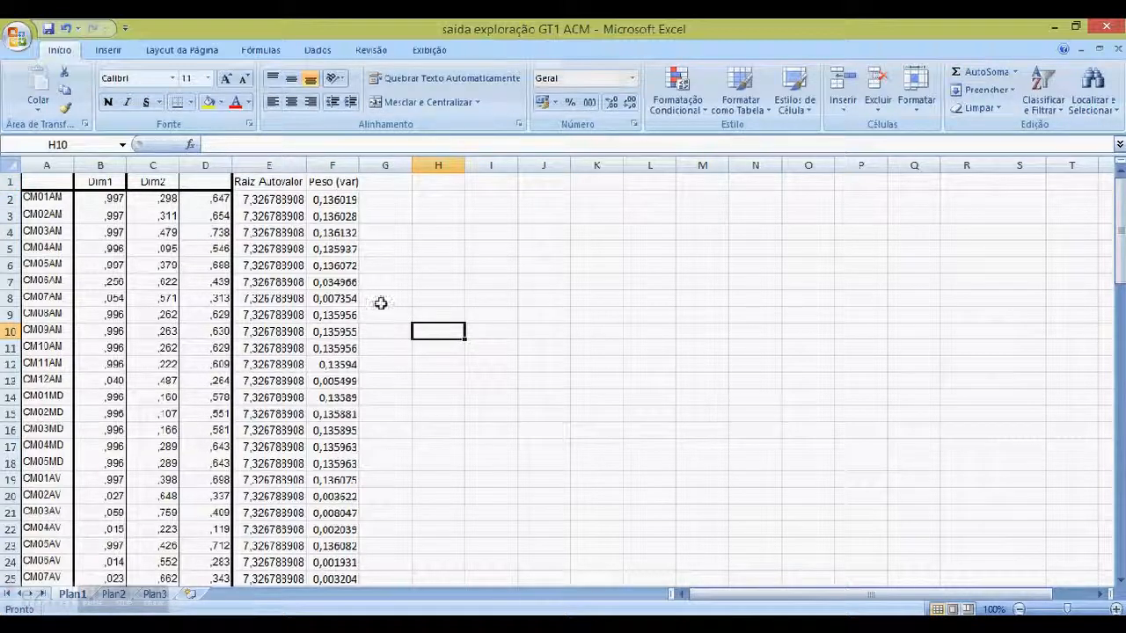
double_click(358, 165)
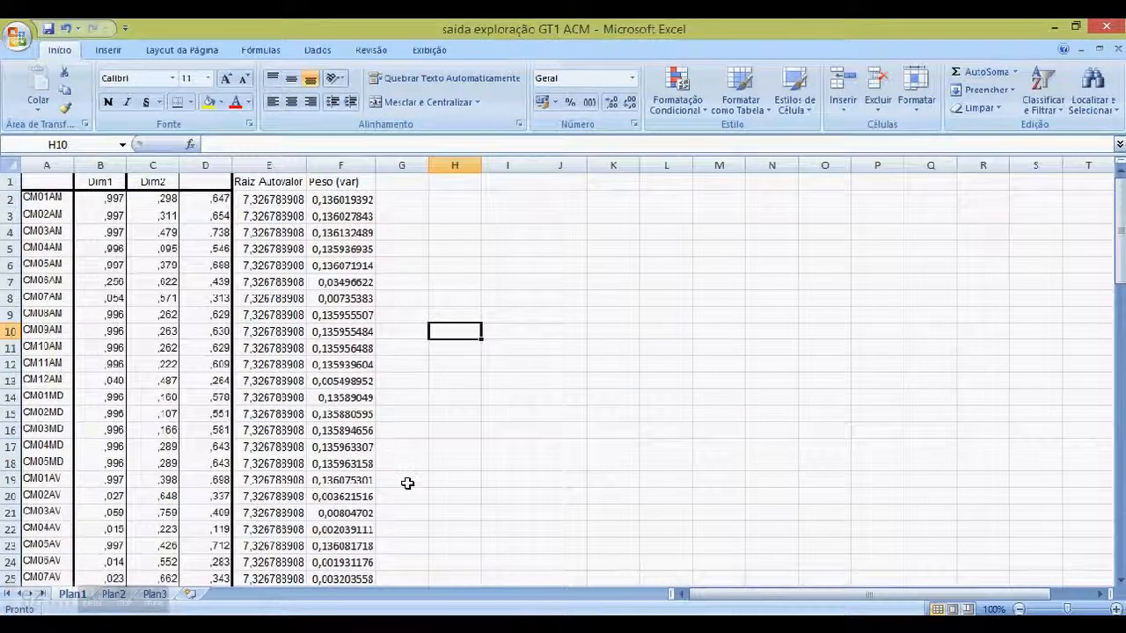
mouse_move(123, 599)
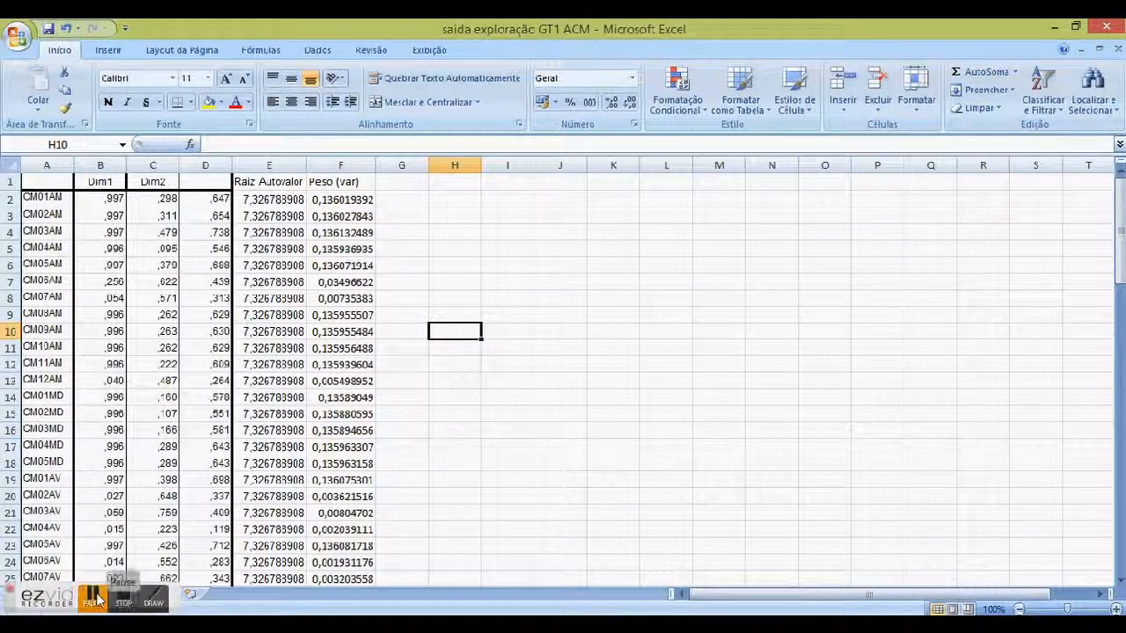
left_click(94, 600)
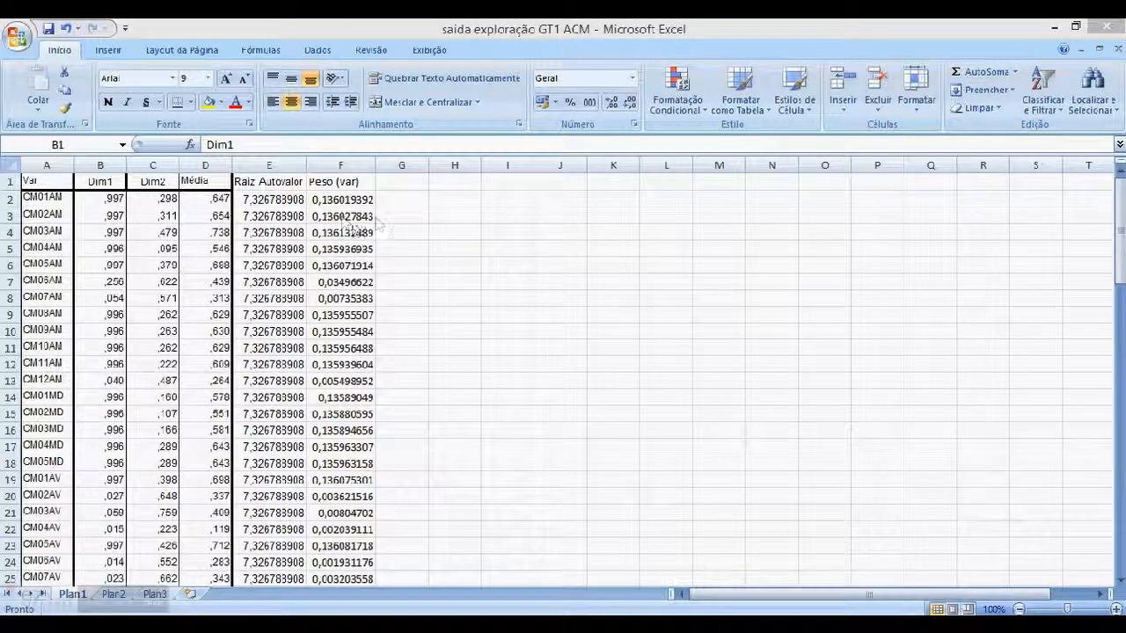
mouse_move(112, 594)
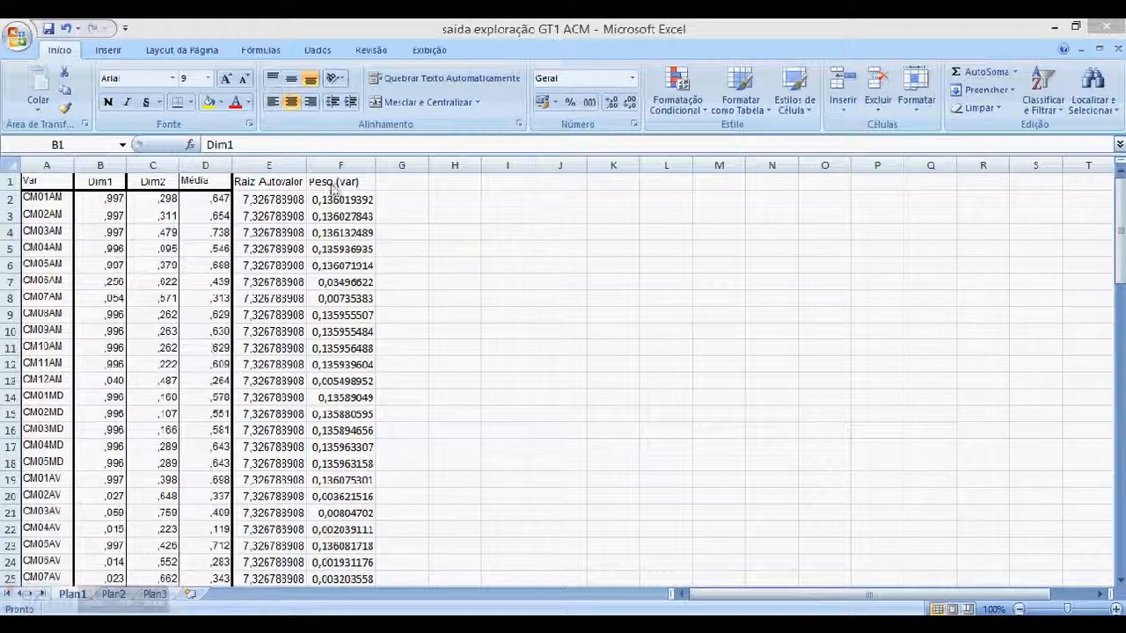
left_click(37, 171)
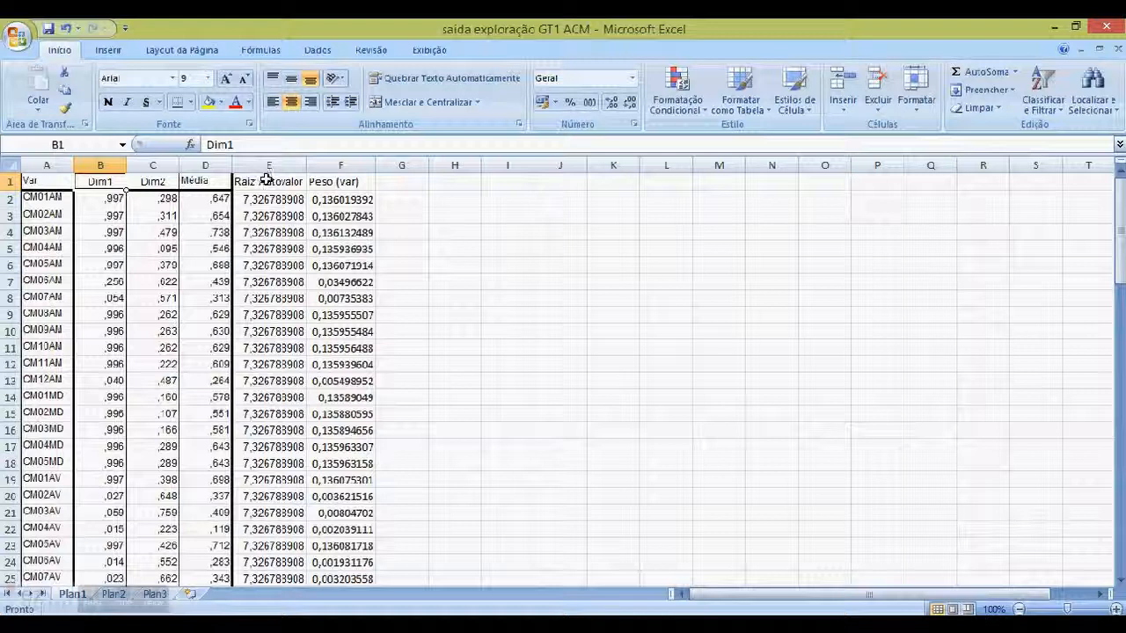
Step: Sort the table A1:F84, excluding the Total ativo and % de variância rows, by Peso (var) values from largest to smallest
left_click(264, 182)
left_click_drag(31, 182, 331, 328)
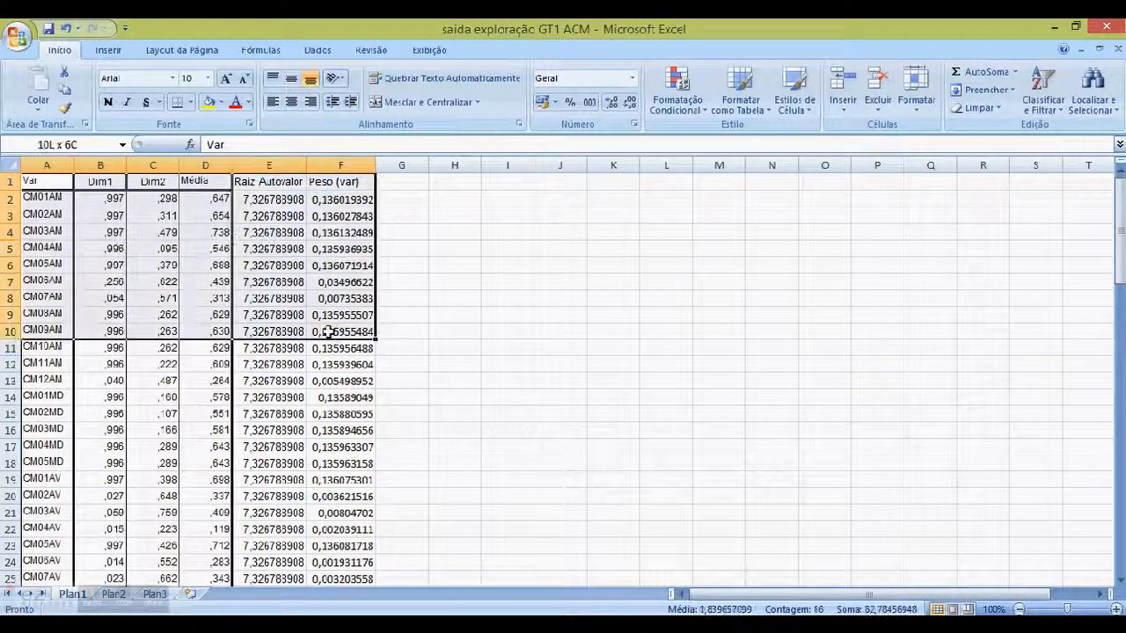
key("ctrl+shift+Down")
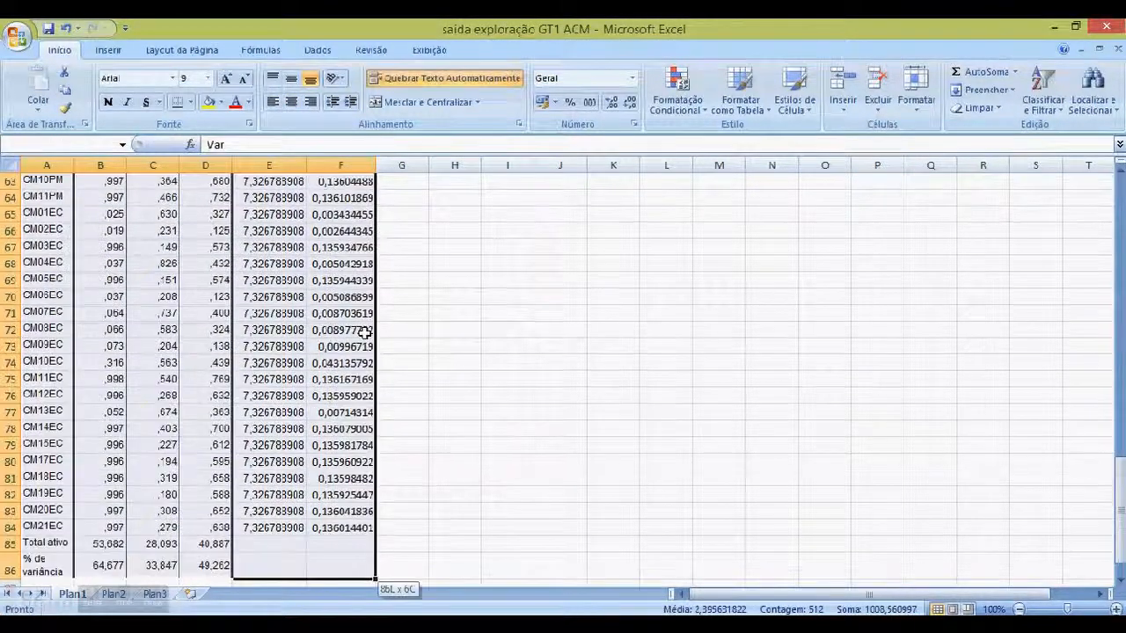
key("shift+Up")
key("shift+Up")
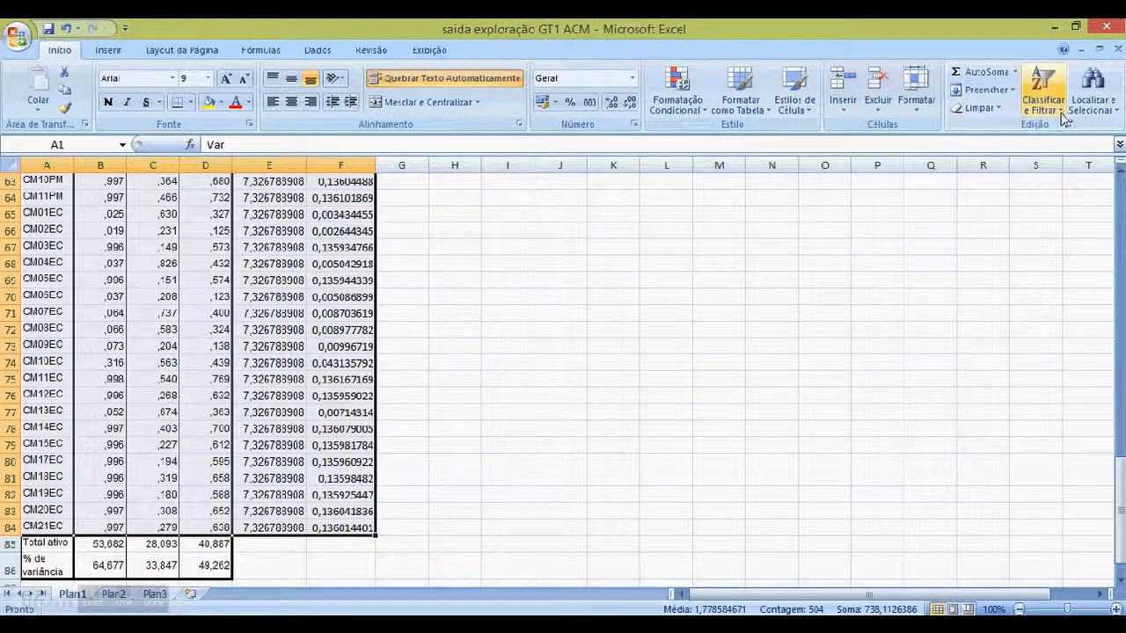
left_click(1042, 92)
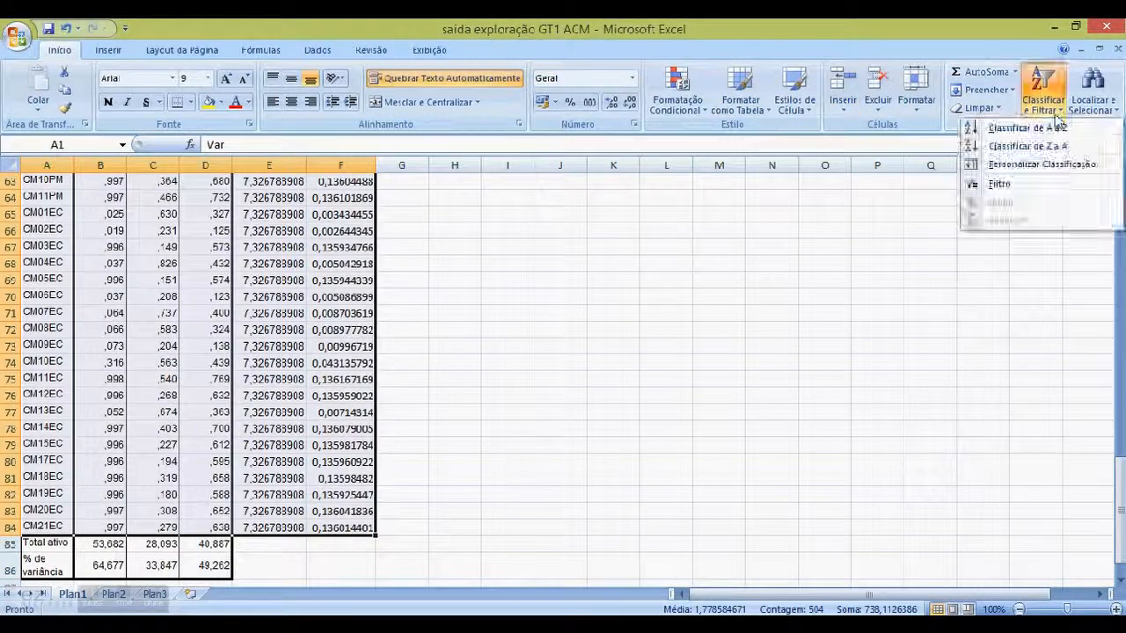
left_click(1020, 165)
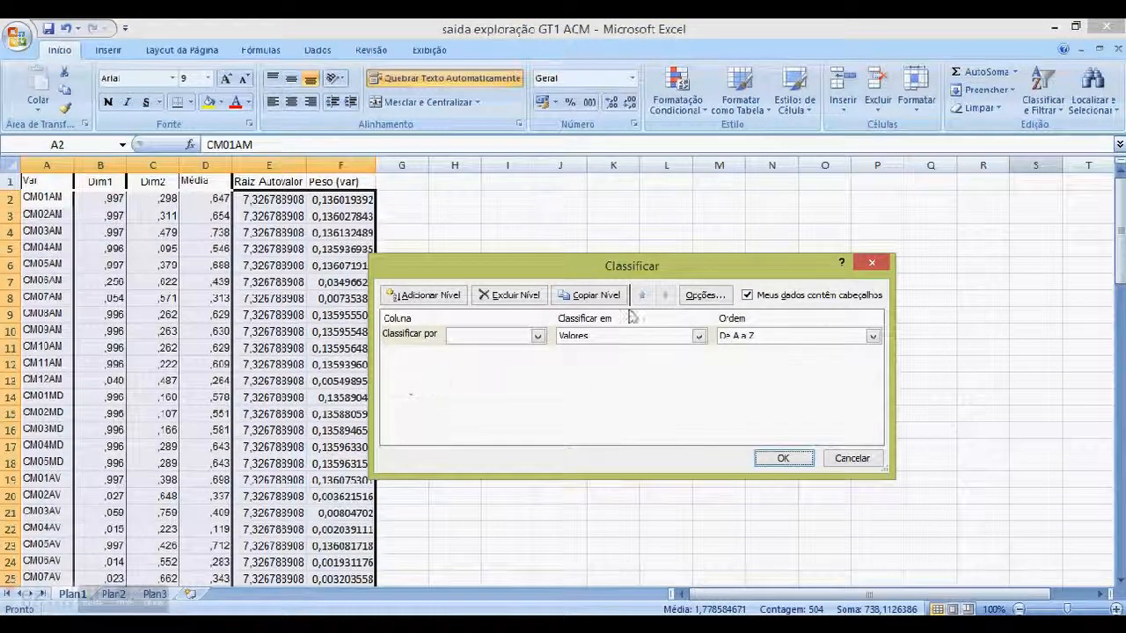
left_click(537, 336)
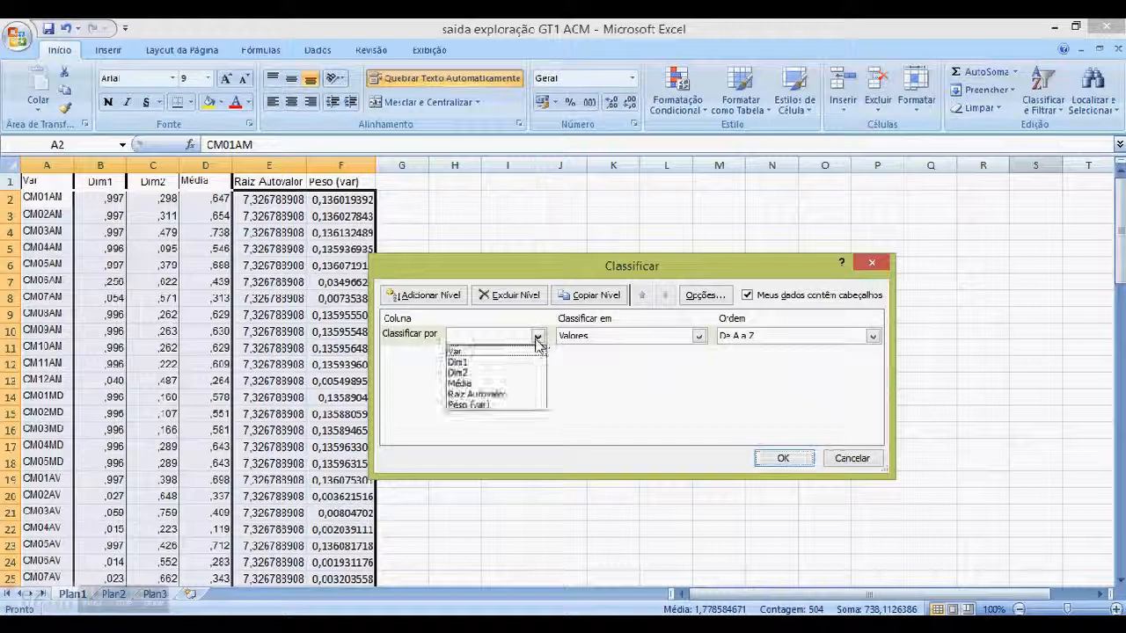
left_click(471, 405)
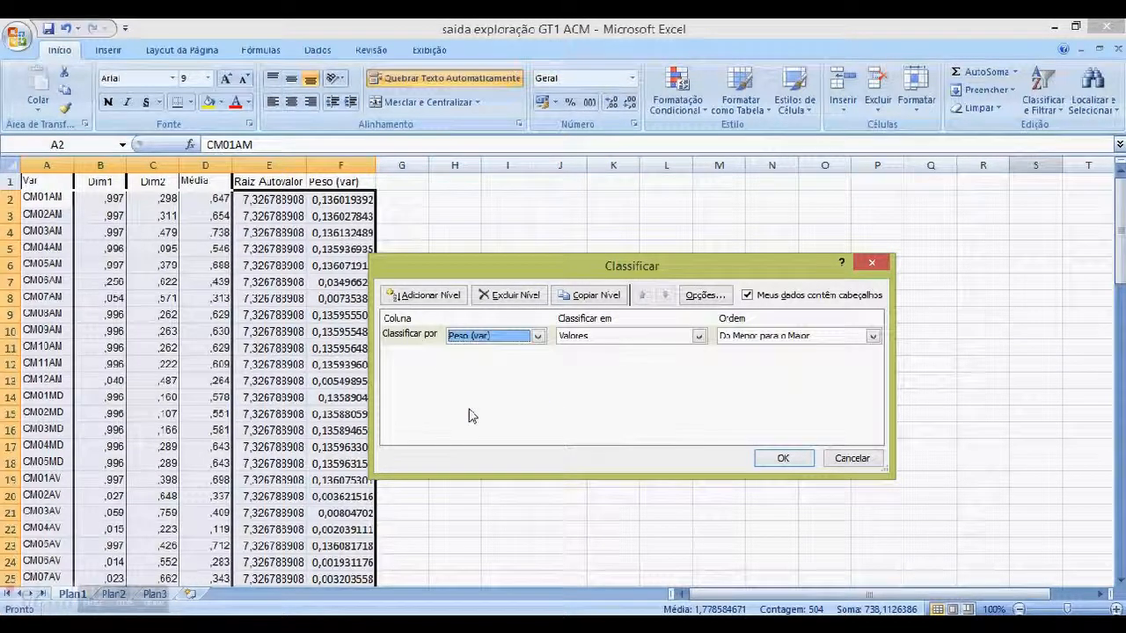
left_click(871, 335)
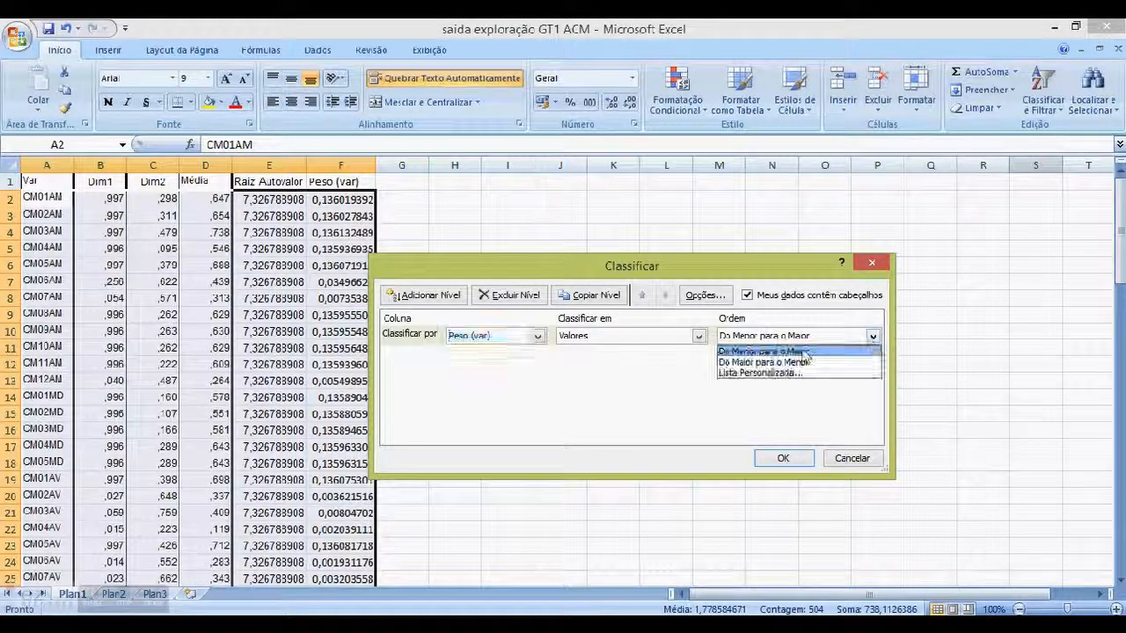
left_click(763, 363)
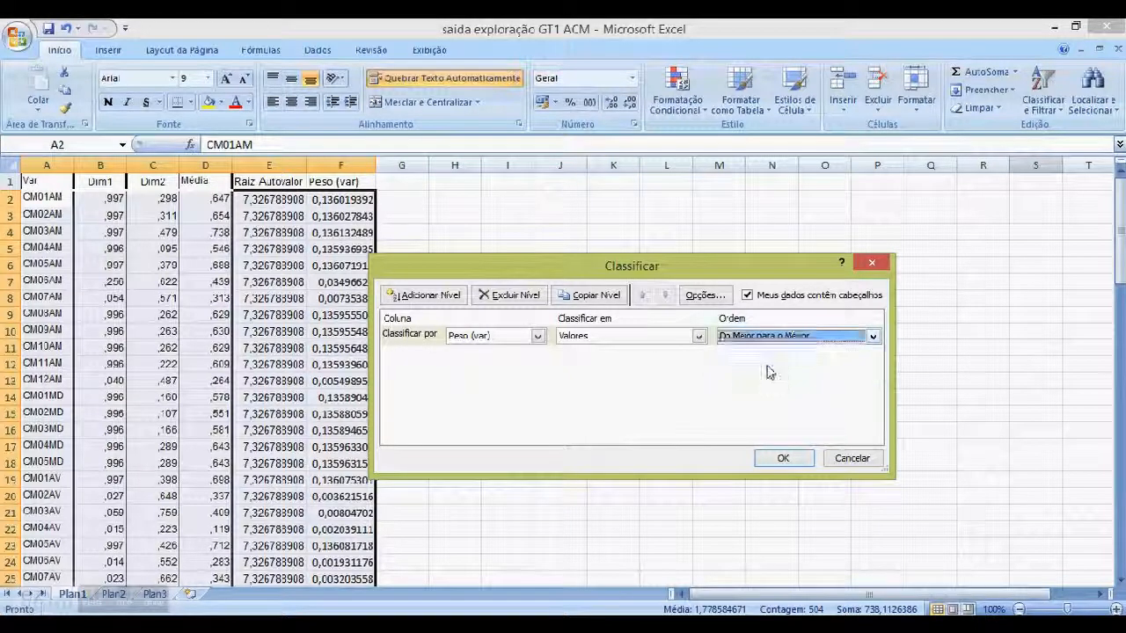
left_click(785, 459)
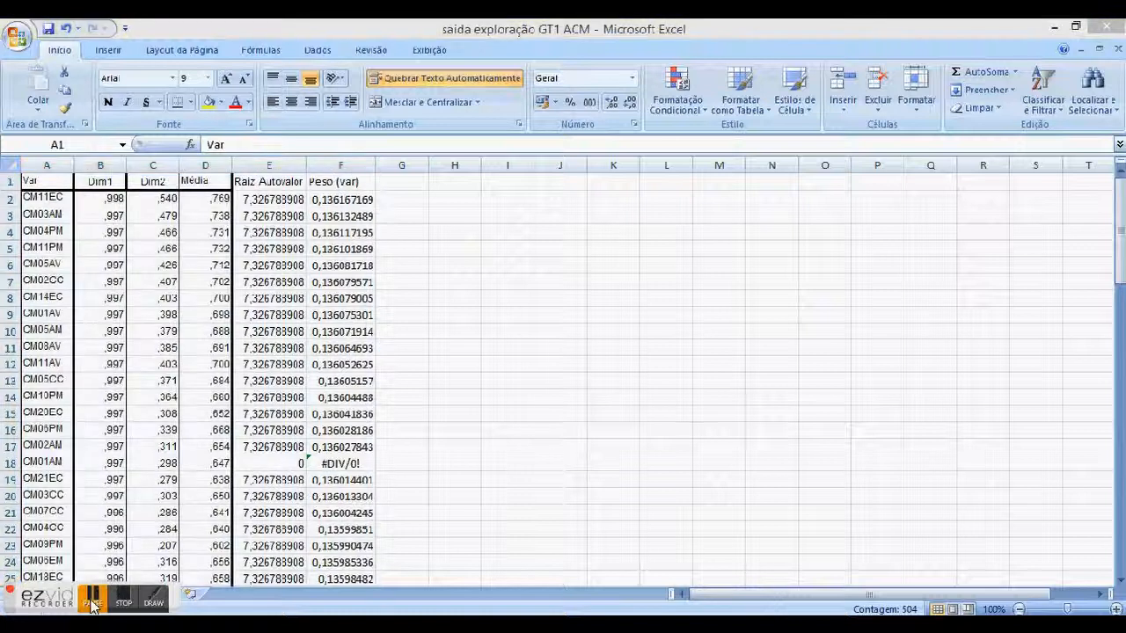
left_click(93, 605)
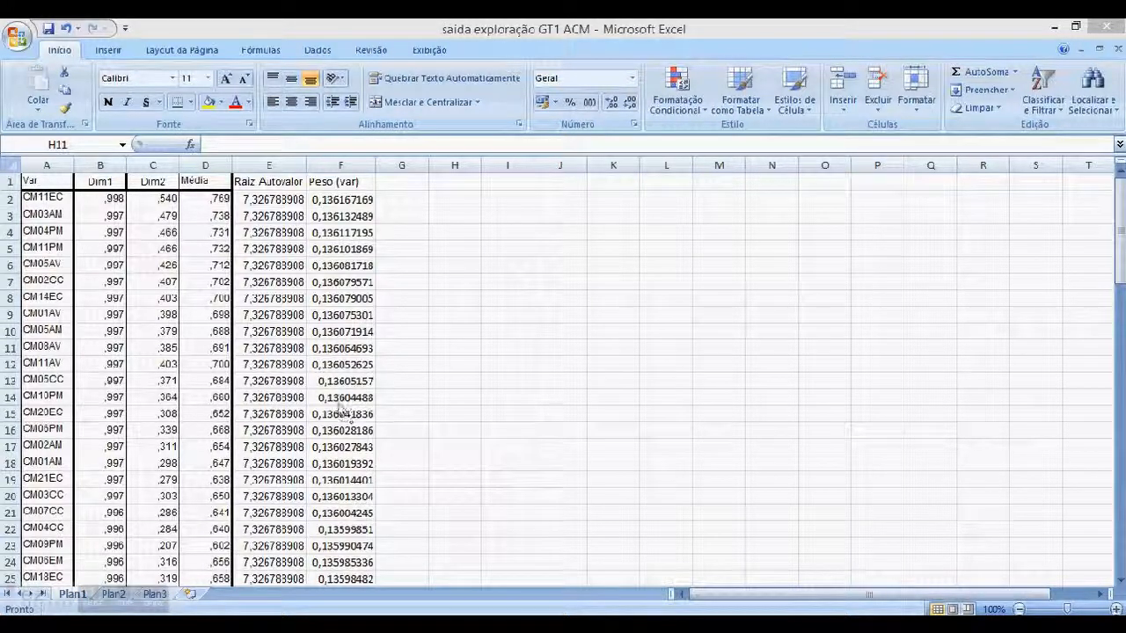
scroll(343, 360, "down", 7)
scroll(343, 354, "up", 7)
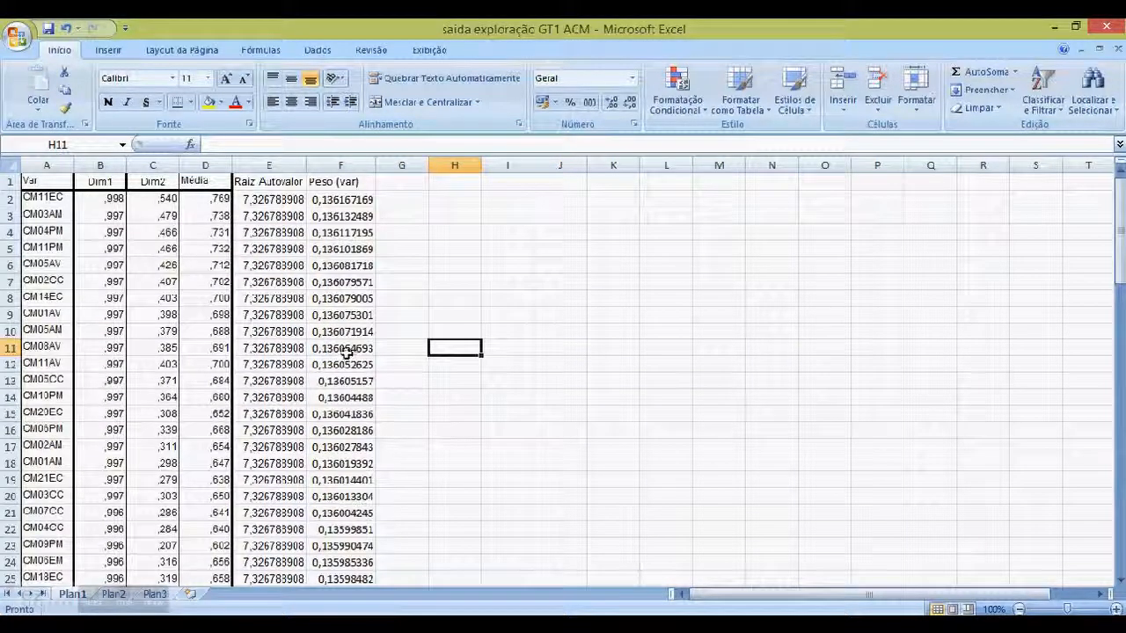
left_click(130, 603)
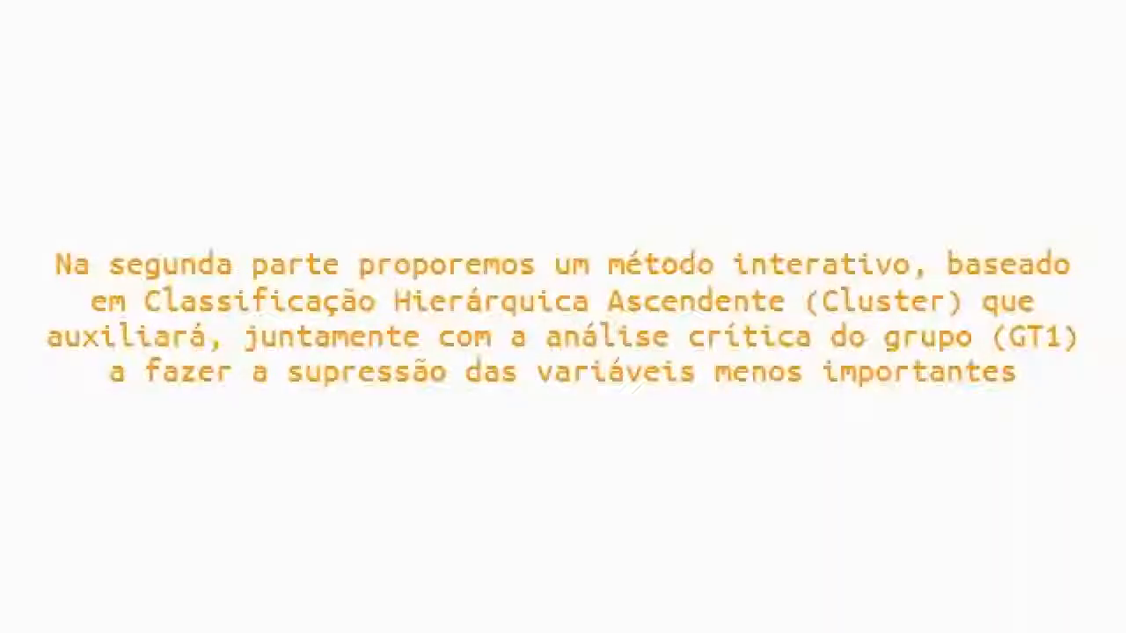